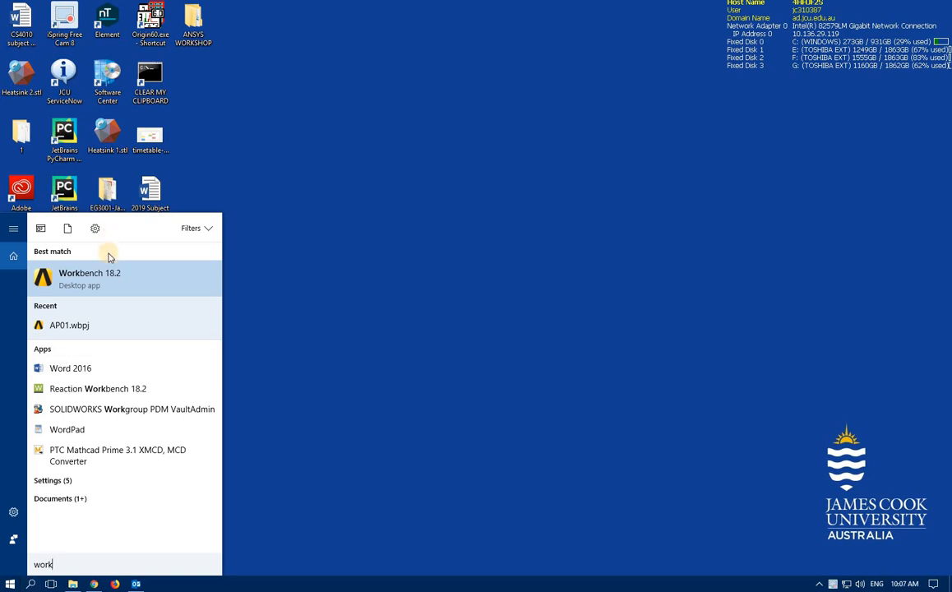
Launch Workbench 18.2 from the Start menu search results and maximize its window
left_click(115, 272)
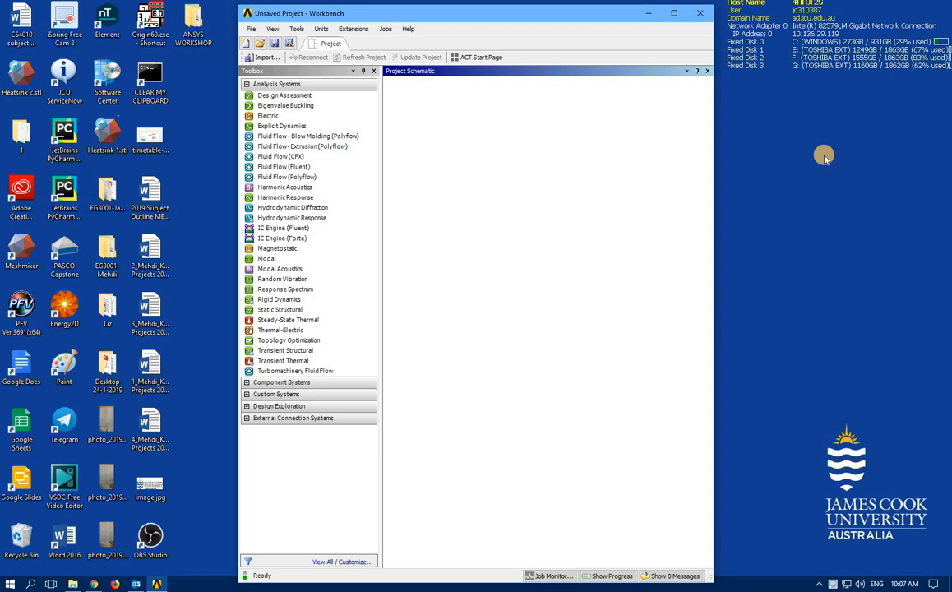
left_click(674, 13)
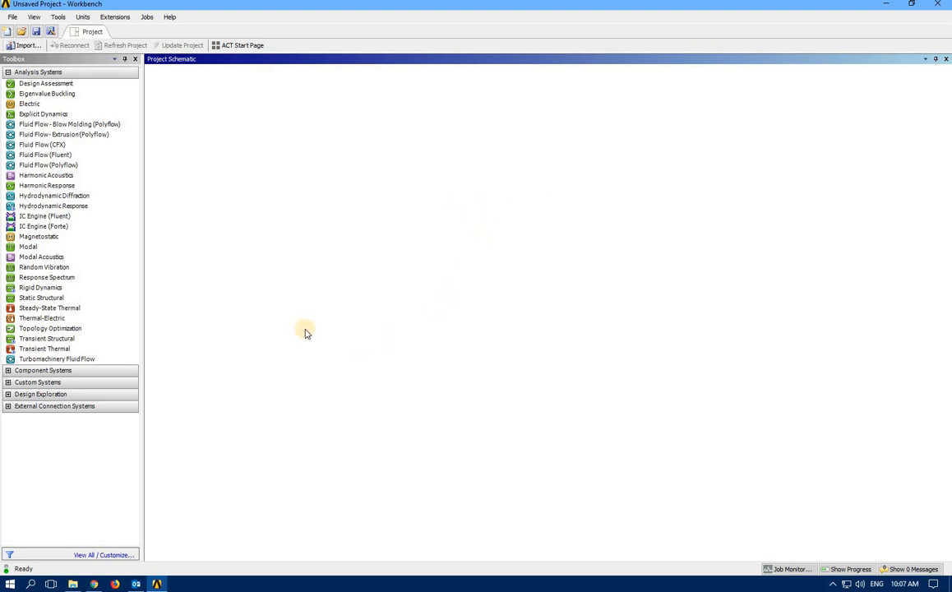
Add a Static Structural system named AP02-2 and launch its Geometry cell in SpaceClaim
left_click(52, 300)
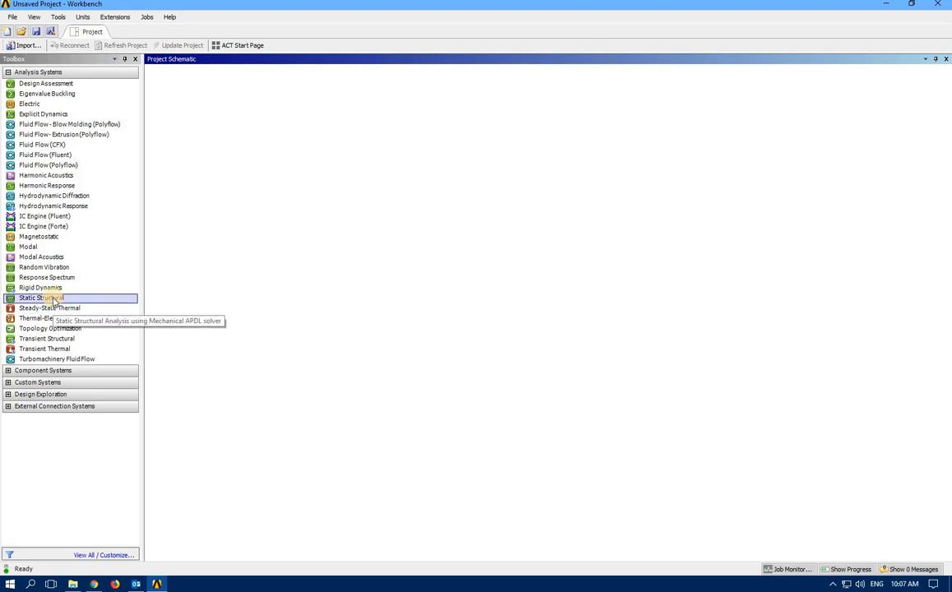
double_click(52, 299)
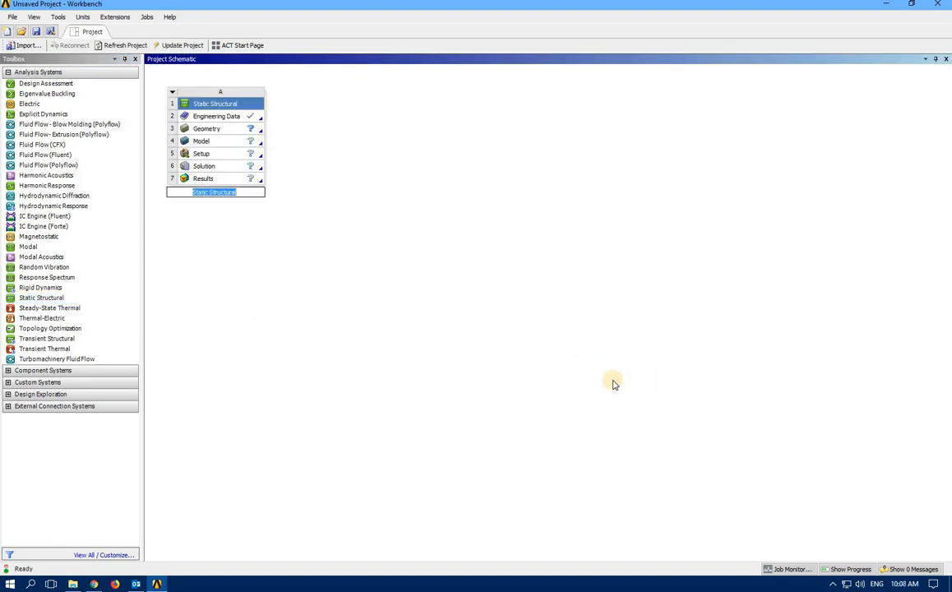
type("AP02-2")
left_click(211, 129)
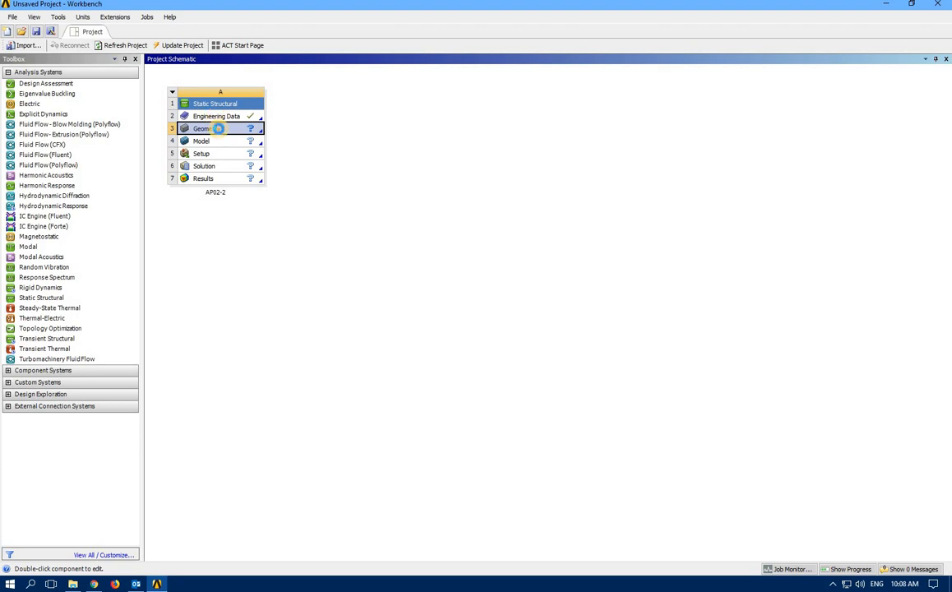
double_click(219, 128)
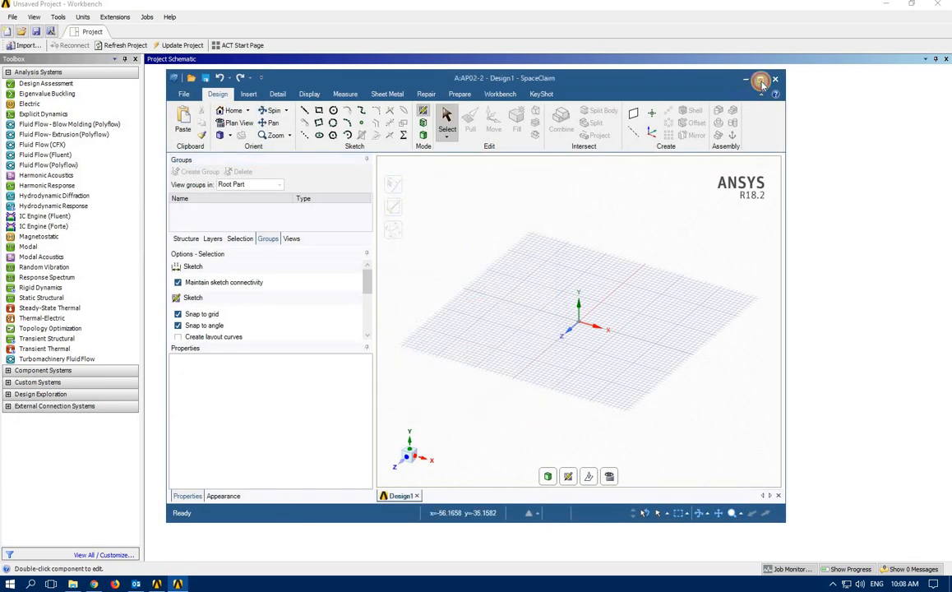
Maximize SpaceClaim and sketch a 20 mm × 20 mm square on the grid plane in Plan View
left_click(760, 79)
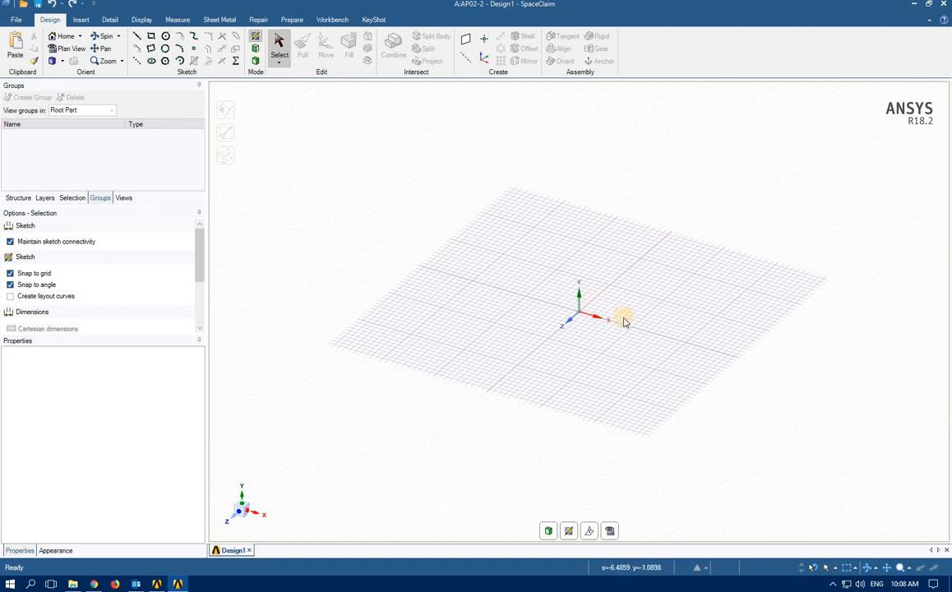
left_click(569, 530)
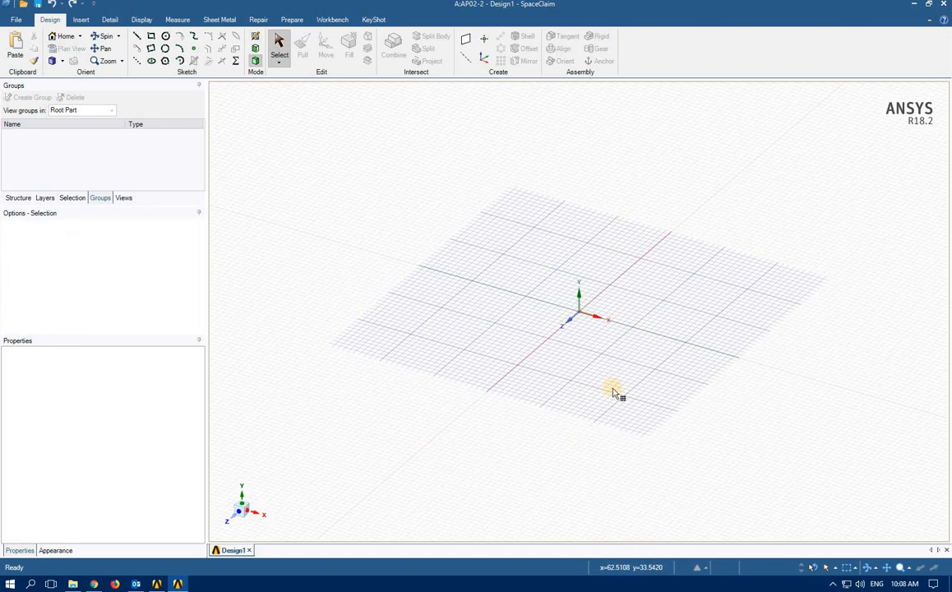
left_click(650, 308)
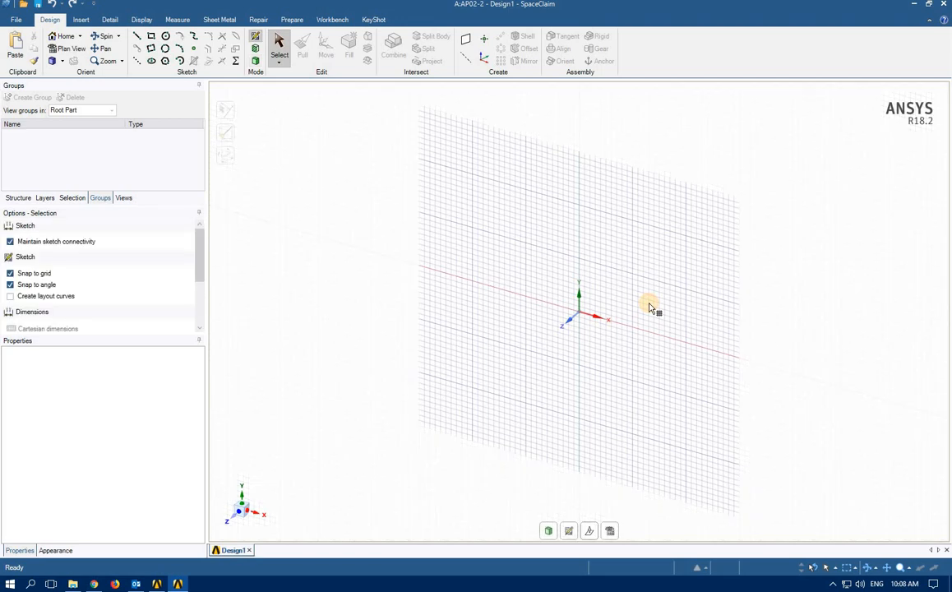
left_click(612, 531)
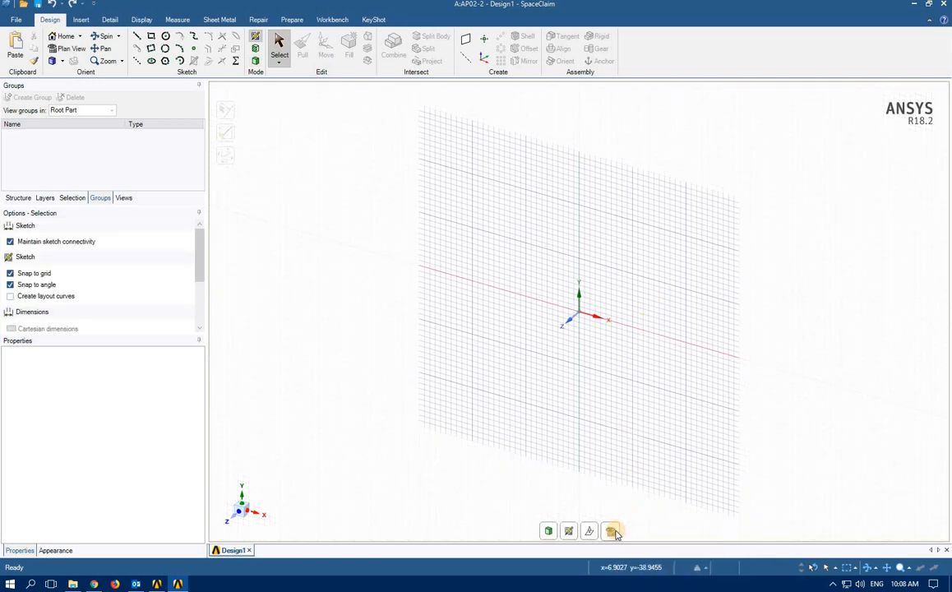
left_click(150, 36)
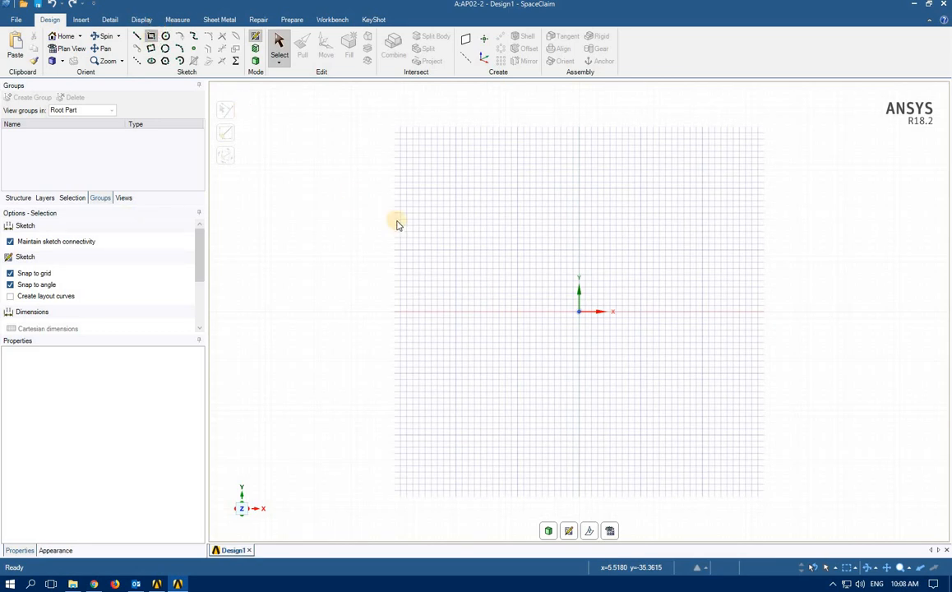
left_click(517, 249)
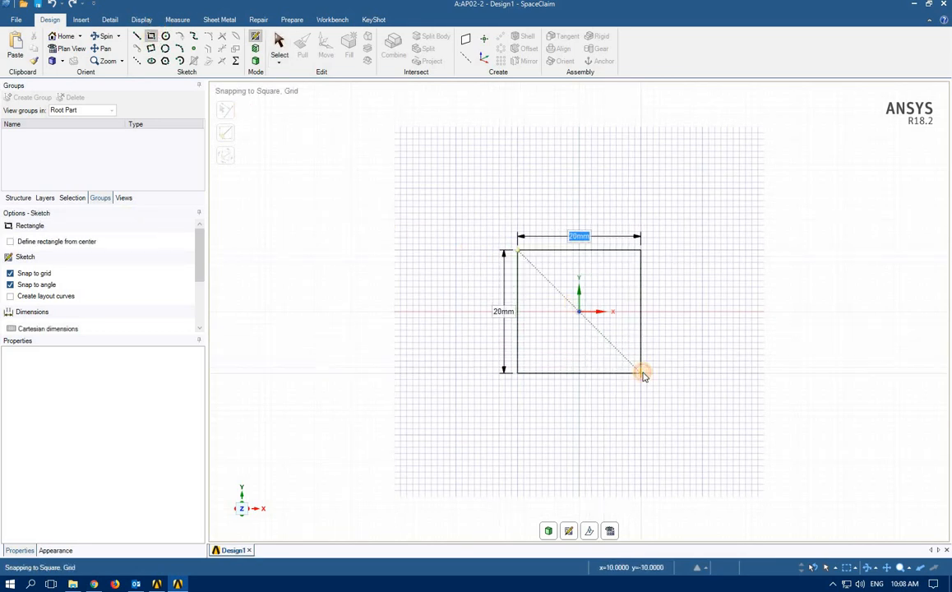
left_click(641, 373)
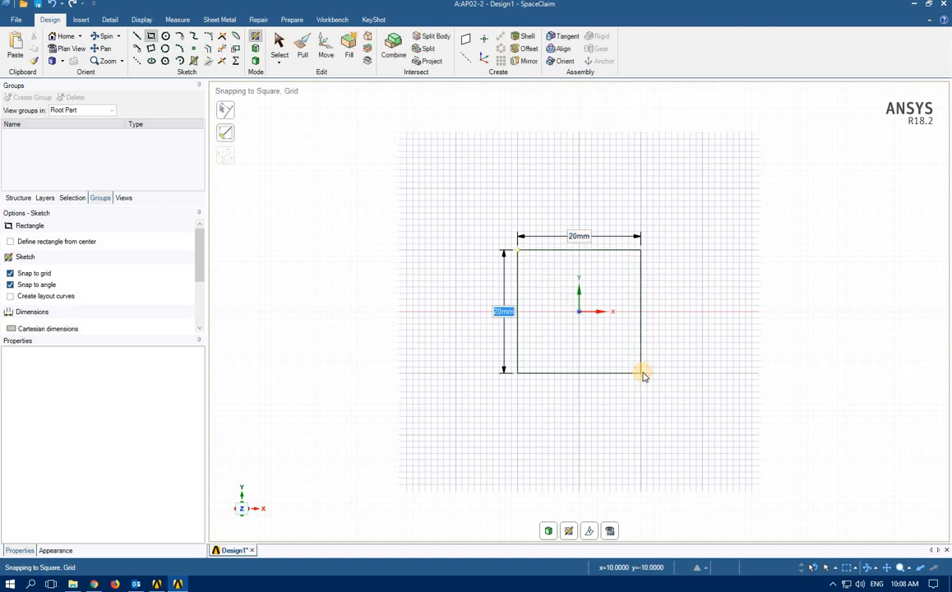
Pull the square 5 mm into a solid block and orbit to see it in 3D
left_click(301, 51)
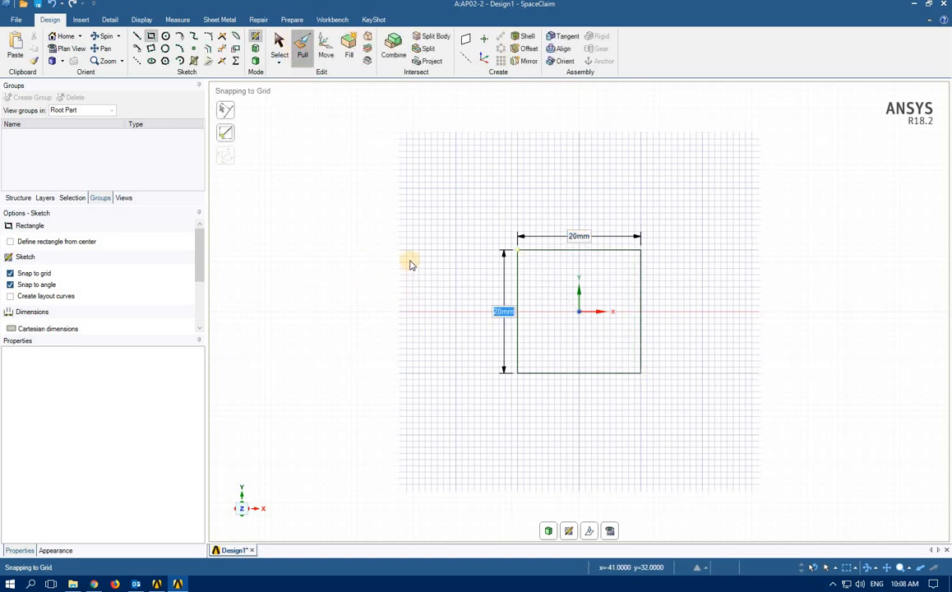
left_click(580, 305)
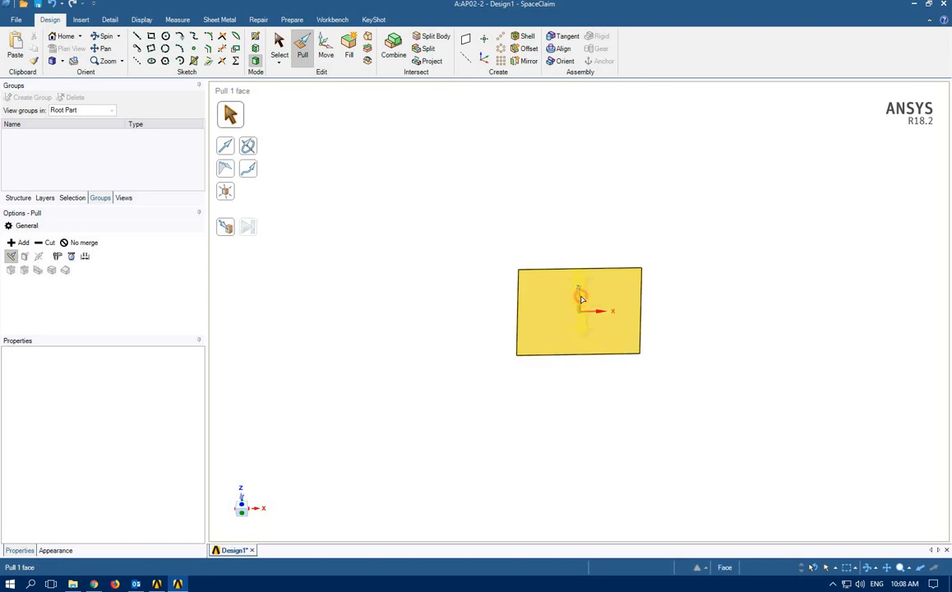
left_click_drag(580, 288, 580, 283)
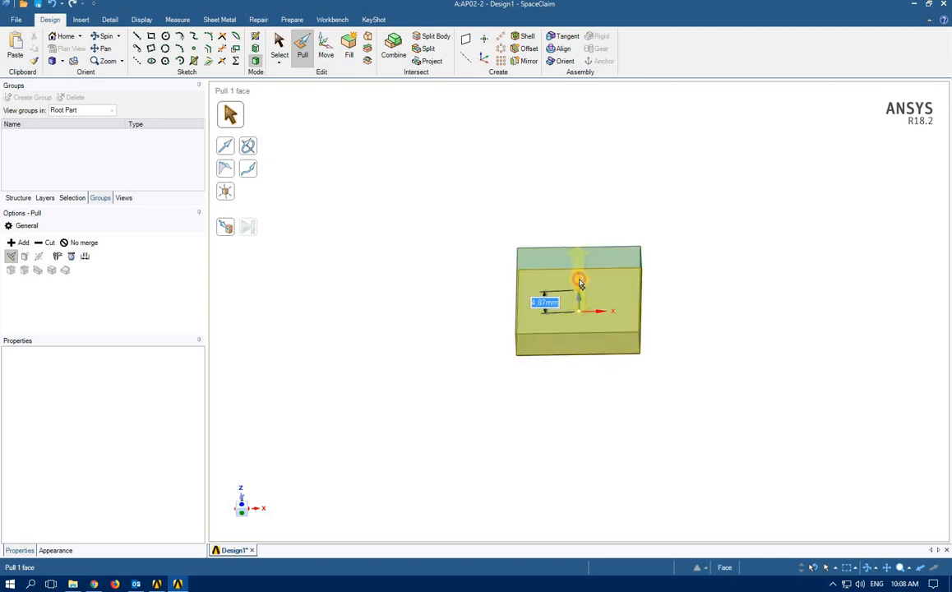
type("5")
key("Return")
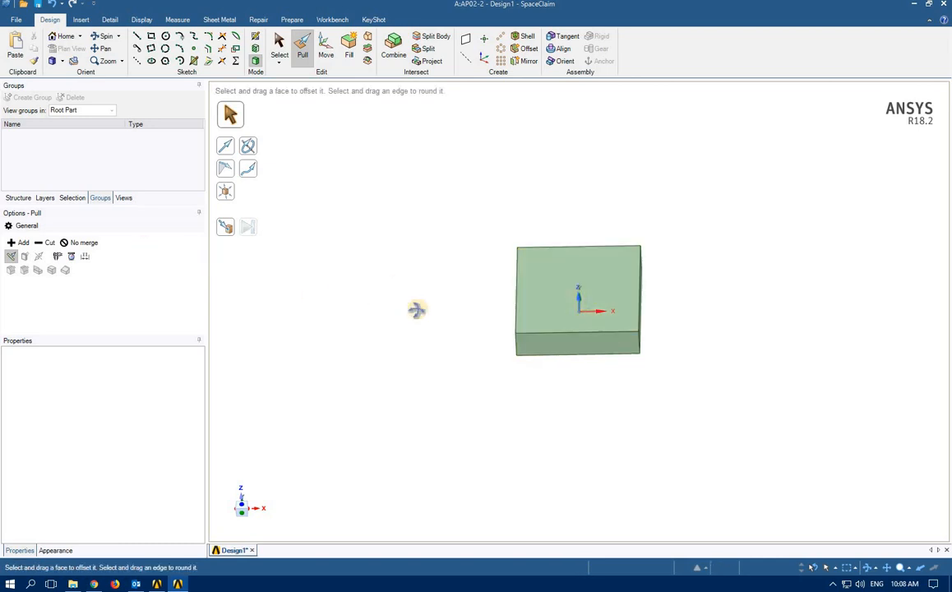
middle_click_drag(344, 319, 252, 178)
left_click(256, 39)
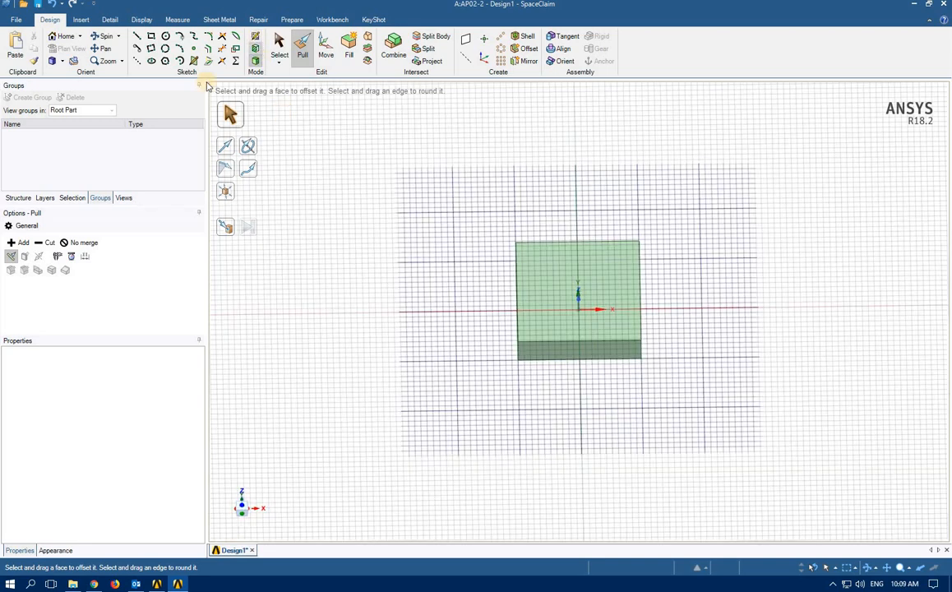
Draw a circle on the block's top face, centred 5 mm below the top edge midpoint
left_click(165, 36)
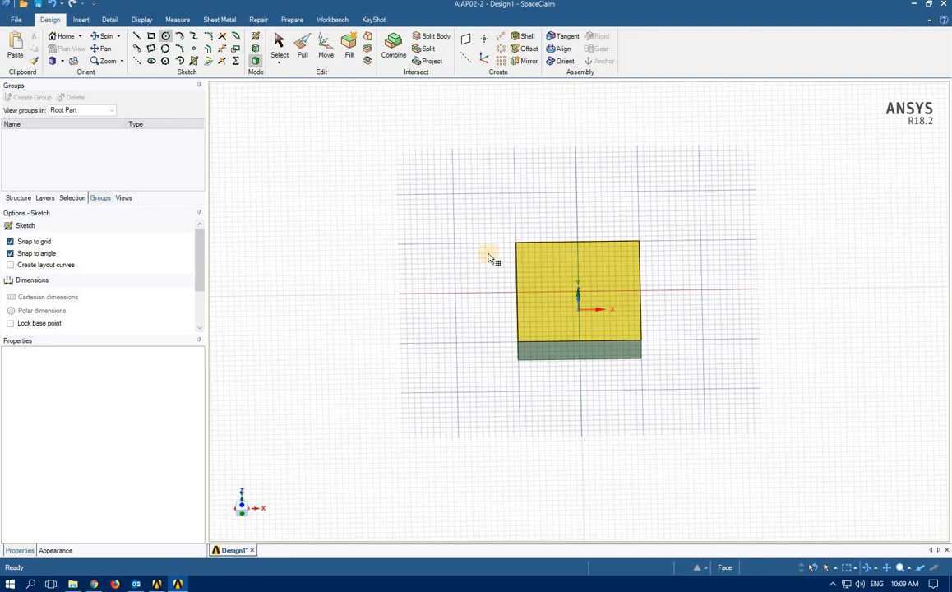
left_click(553, 279)
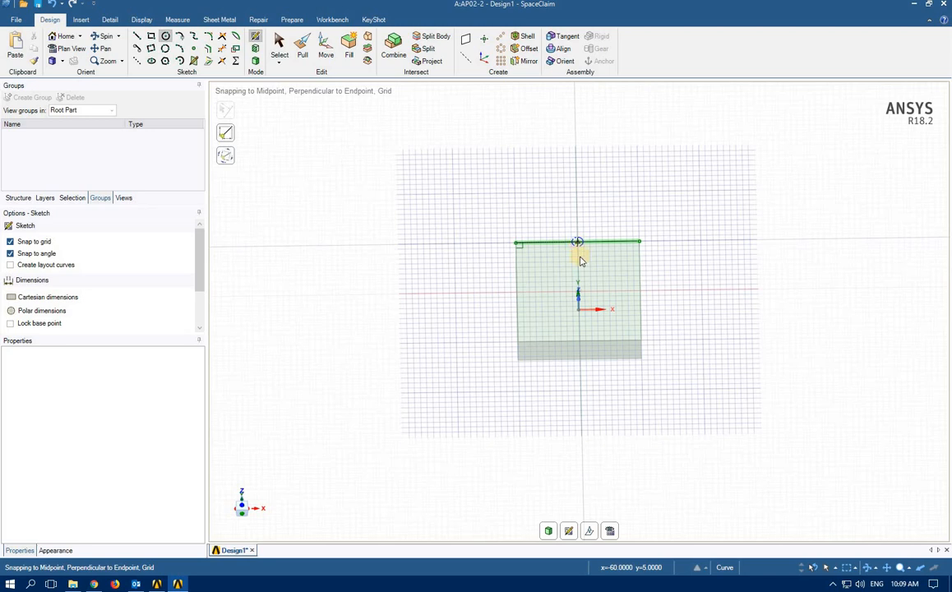
left_click(578, 242)
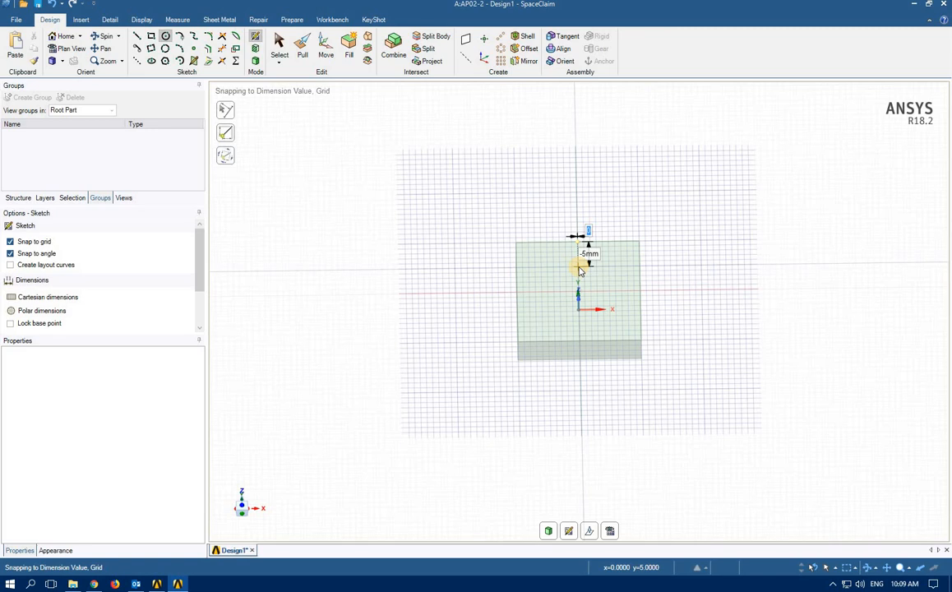
left_click(578, 266)
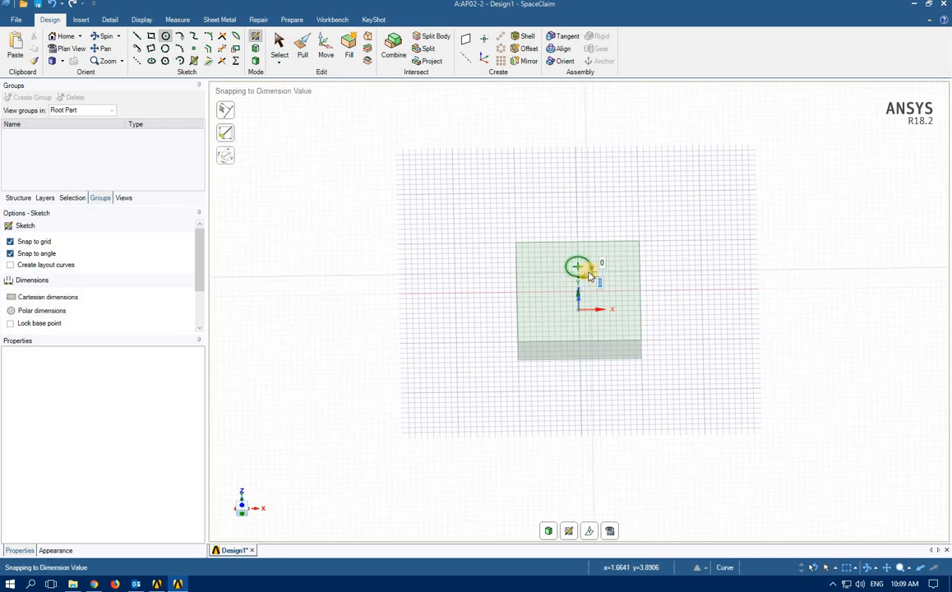
left_click(588, 276)
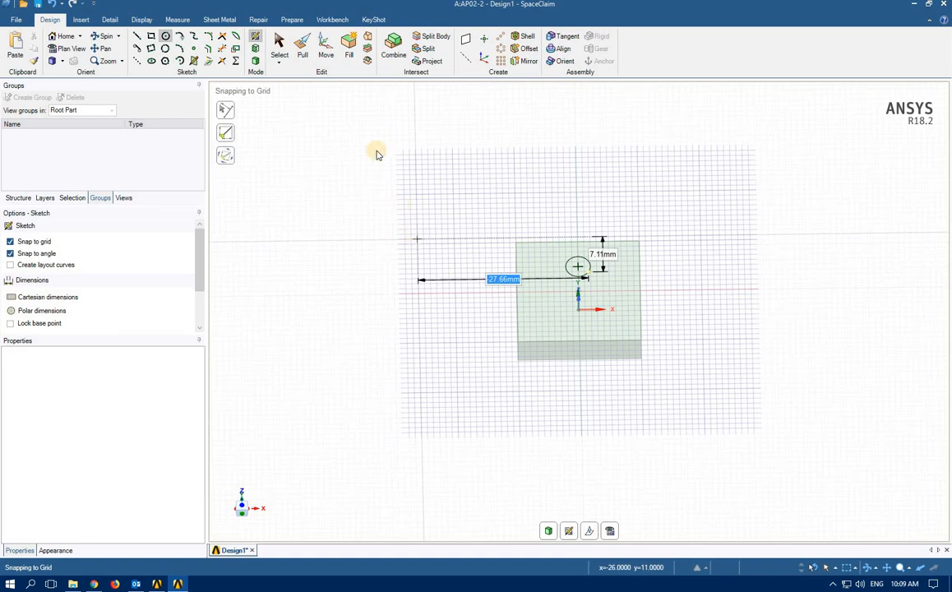
left_click(279, 46)
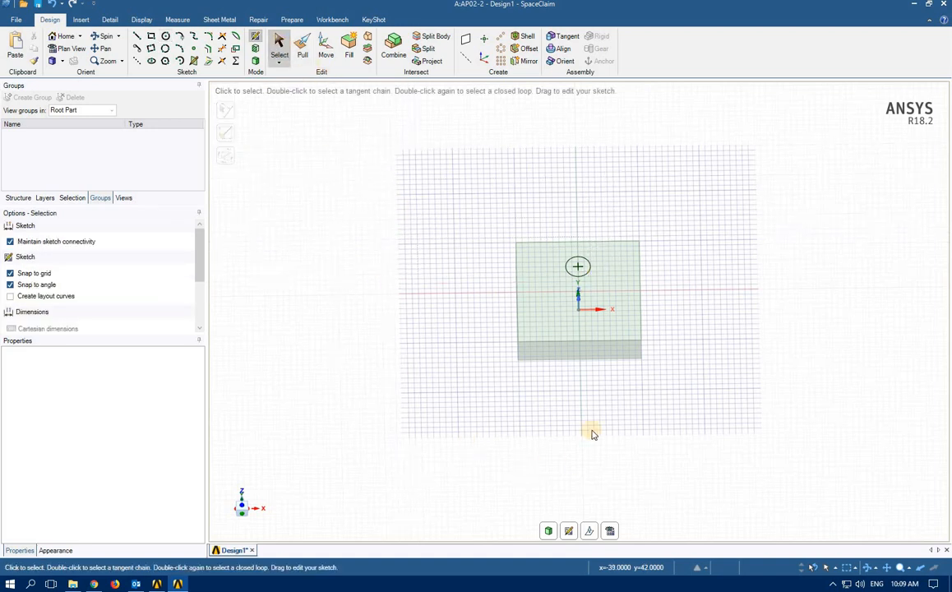
left_click(609, 531)
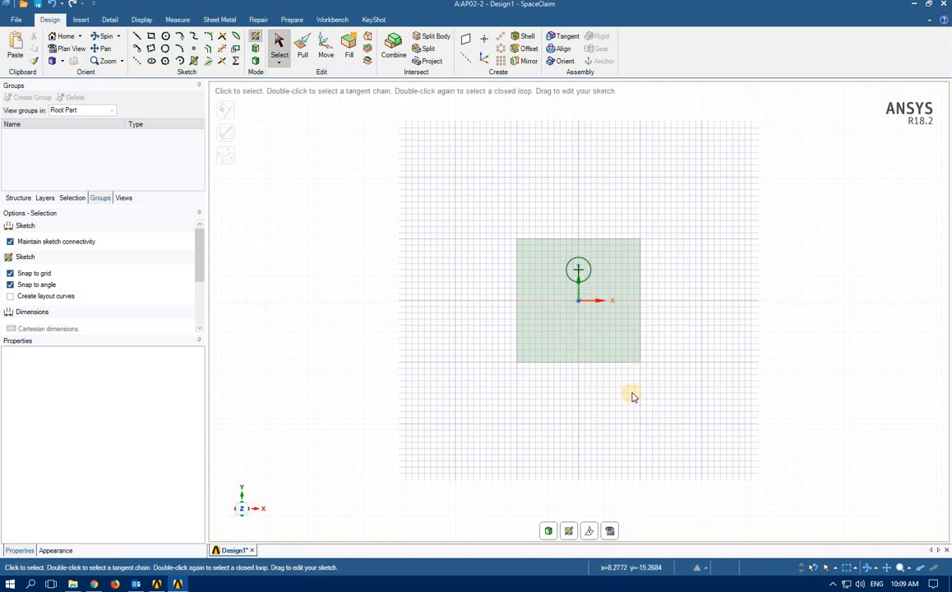
Copy the circle 10 mm downward on the face with Move and Ctrl, then orbit the view
left_click(325, 50)
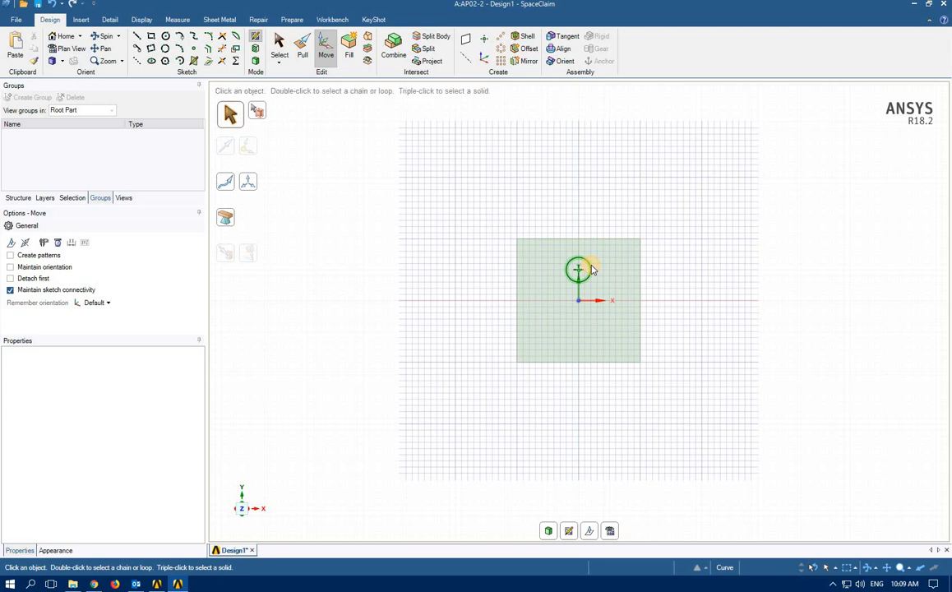
left_click(590, 269)
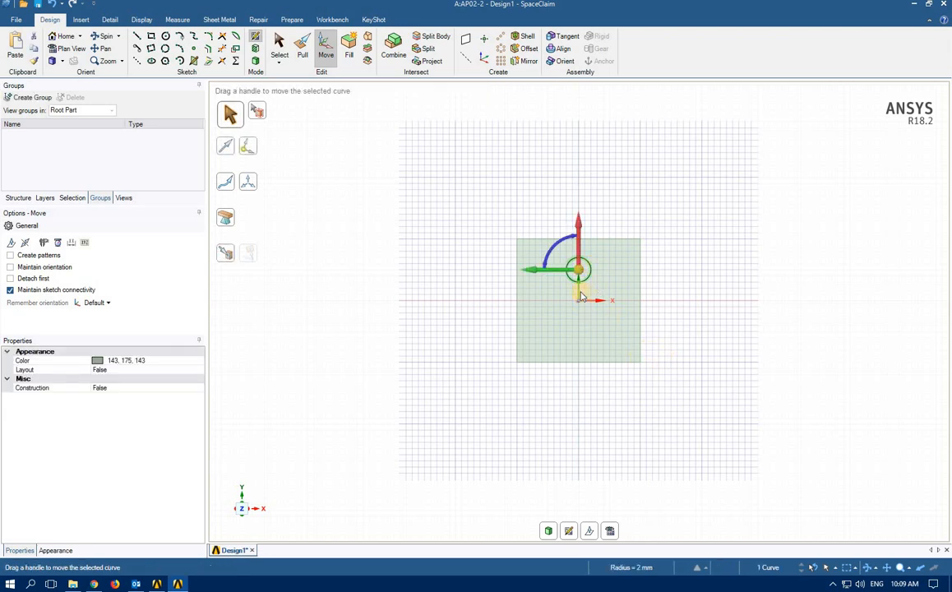
left_click(579, 271)
key("ctrl")
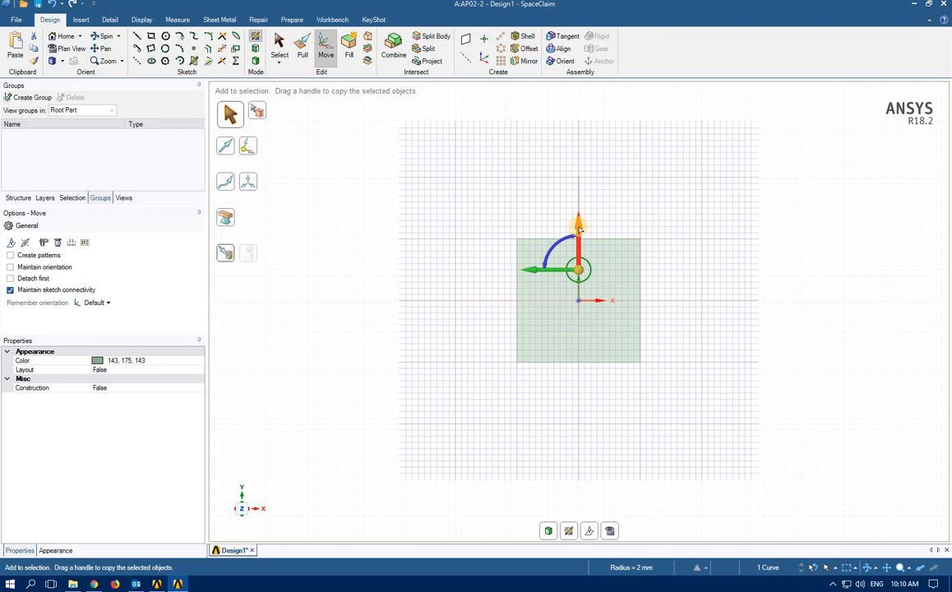
left_click_drag(579, 228, 576, 287, "ctrl")
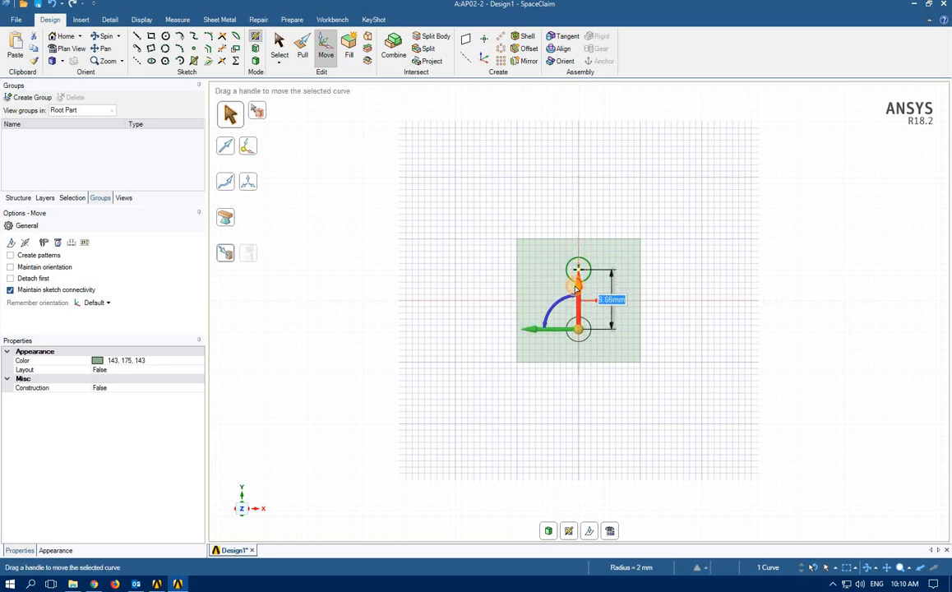
type("10")
key("Return")
left_click(855, 329)
middle_click_drag(814, 410, 810, 304)
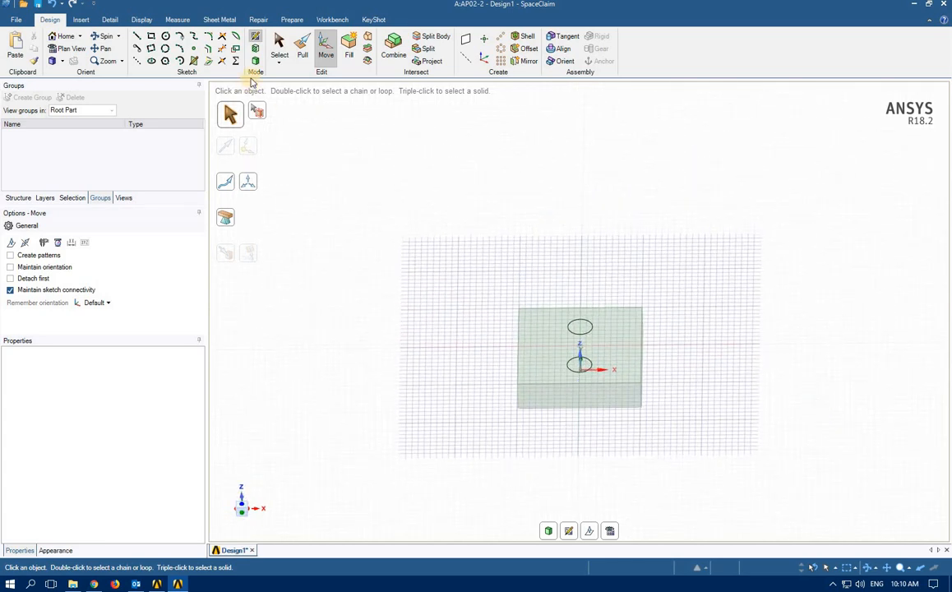
Pull both circular faces up 20 mm into two cylindrical pins
left_click(300, 48)
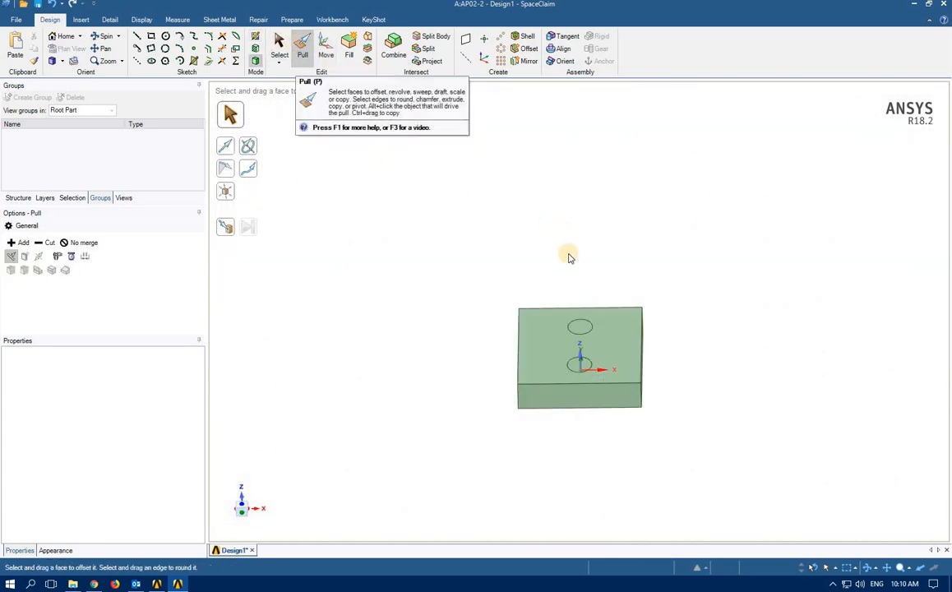
left_click(578, 326)
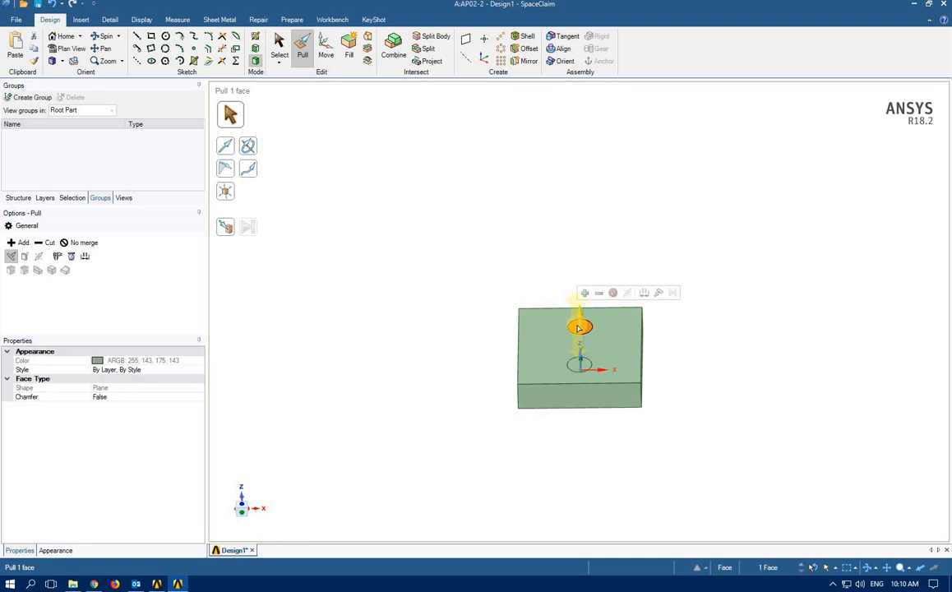
left_click(576, 367, "ctrl")
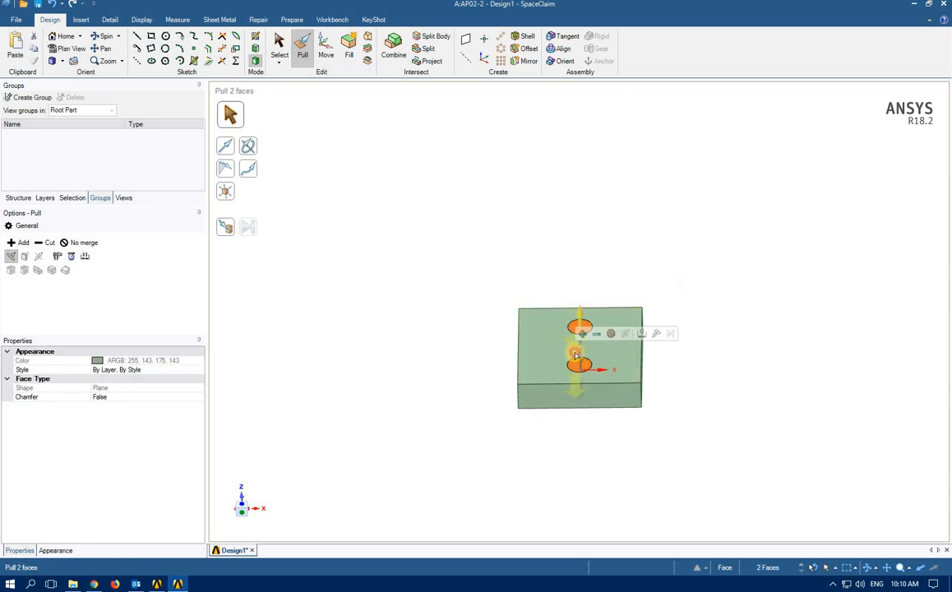
left_click_drag(578, 295, 578, 290)
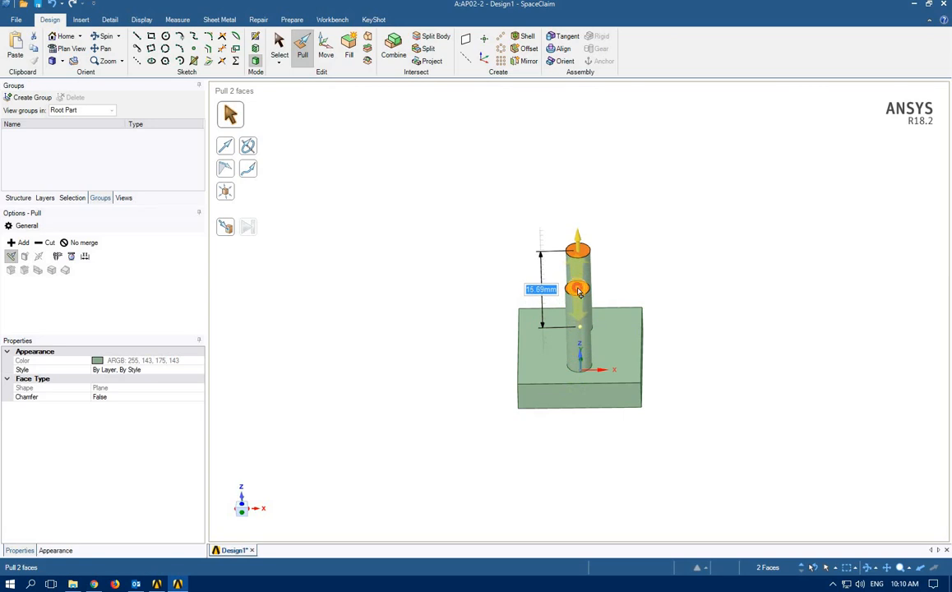
type("20")
key("Return")
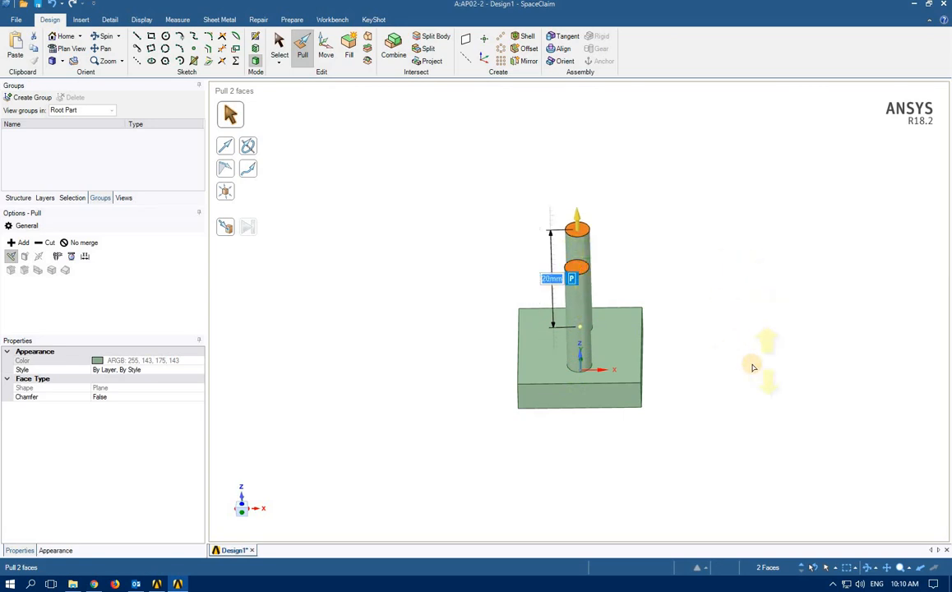
middle_click_drag(714, 314, 715, 370)
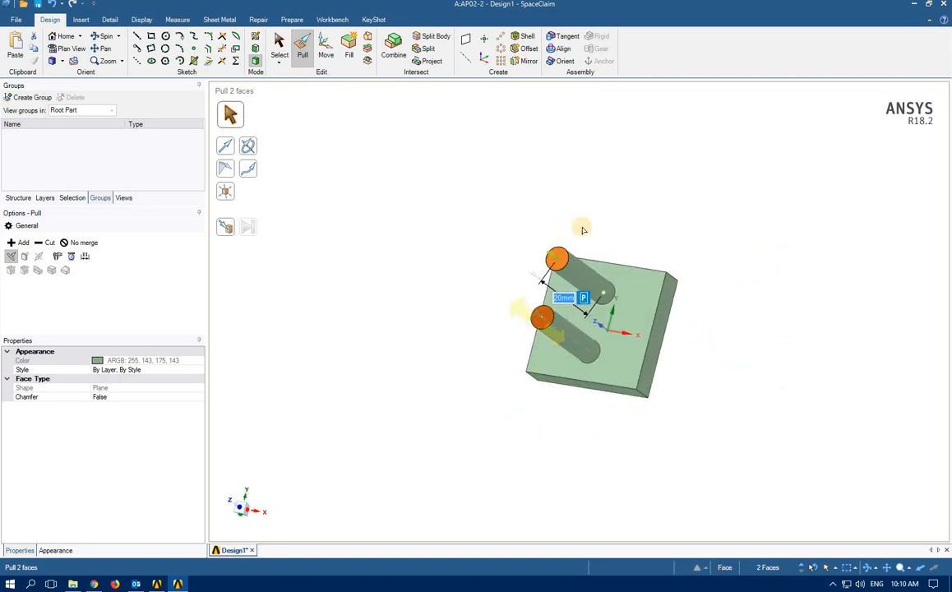
left_click(561, 261)
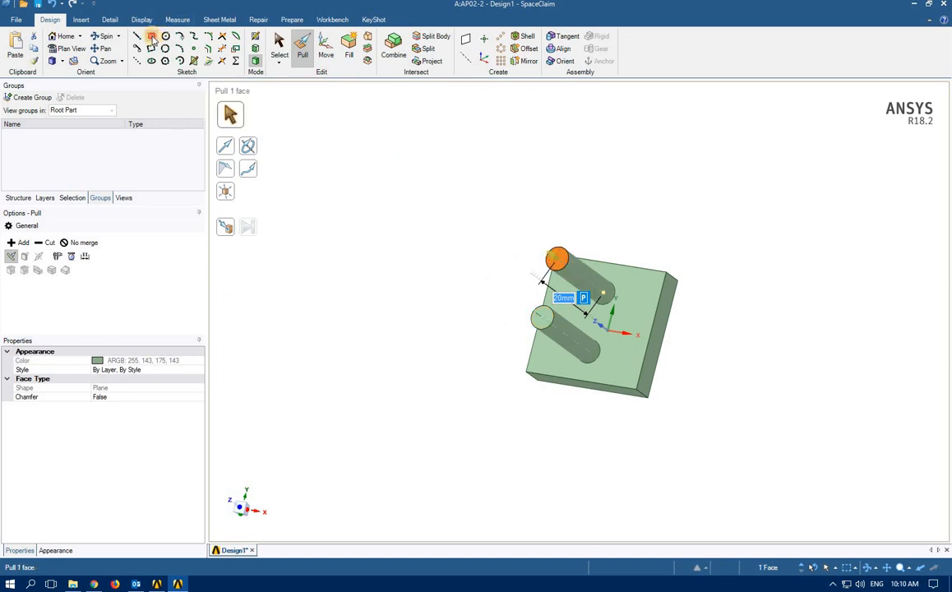
Draw a 4 mm × 14 mm rectangle in Plan View over the tops of both cylinders
left_click(152, 37)
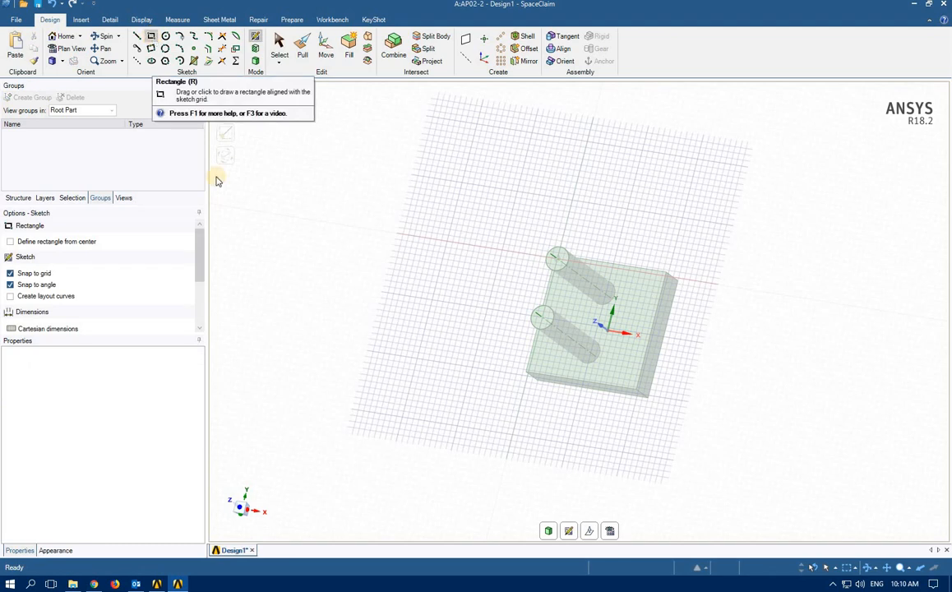
left_click(610, 530)
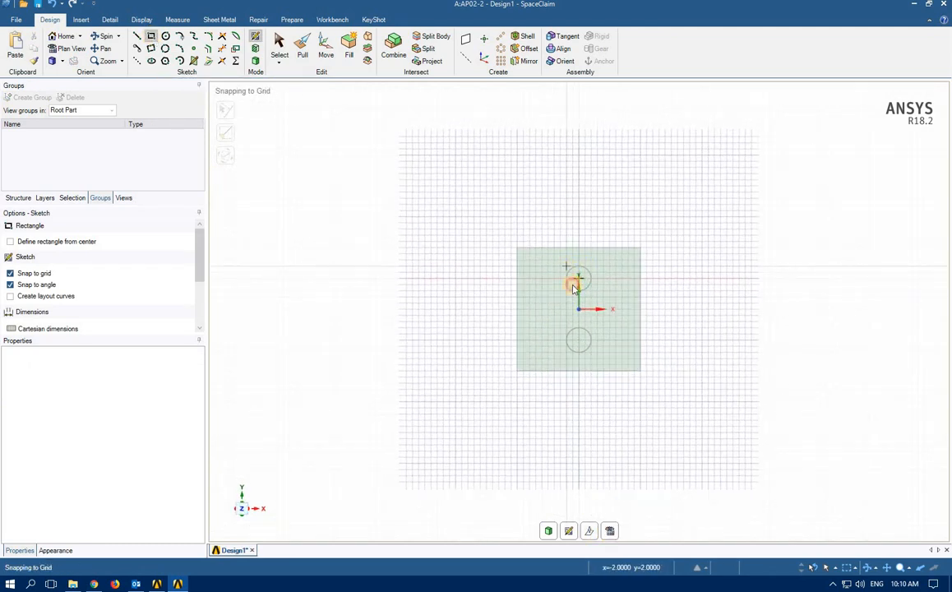
left_click(566, 265)
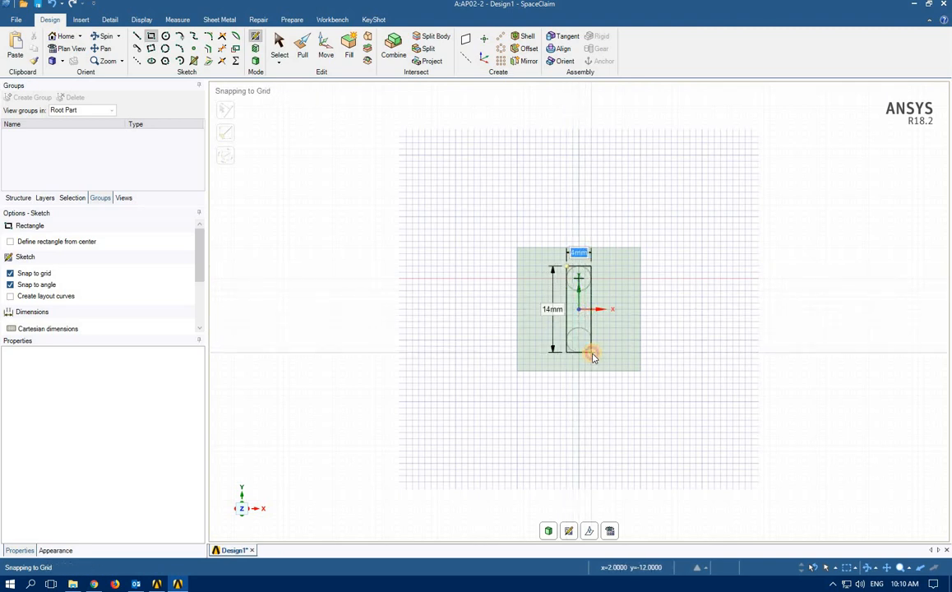
key("Tab")
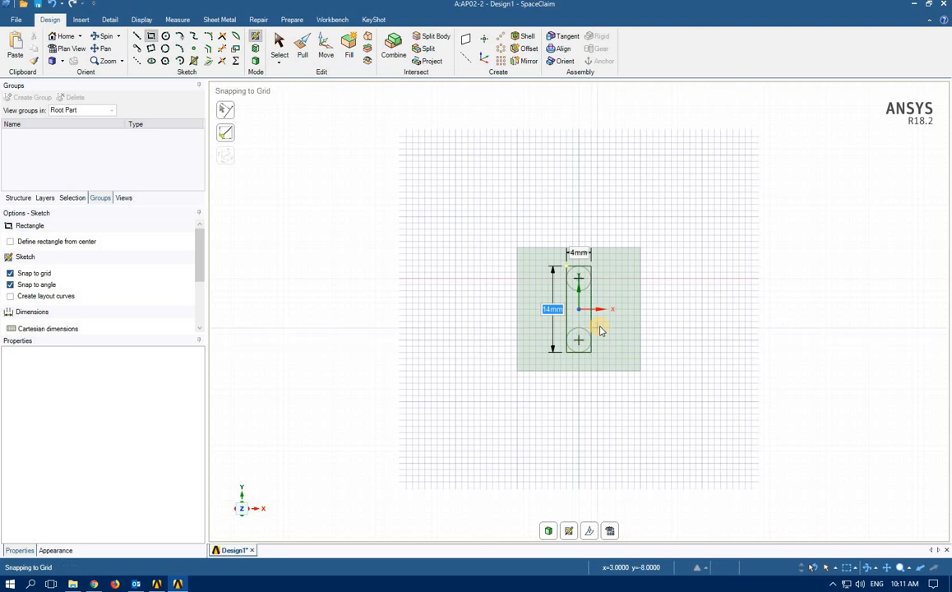
middle_click_drag(312, 331, 274, 262)
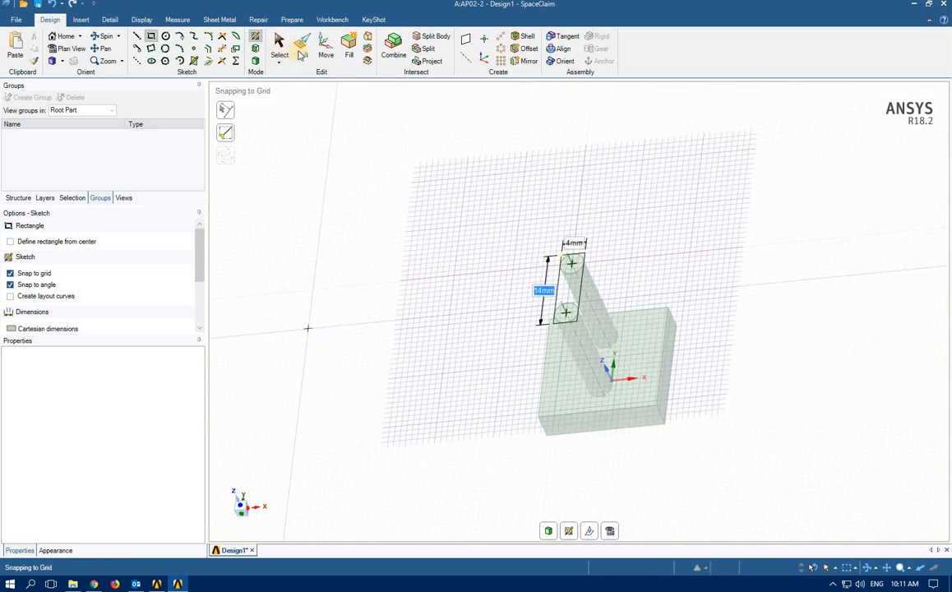
left_click(303, 53)
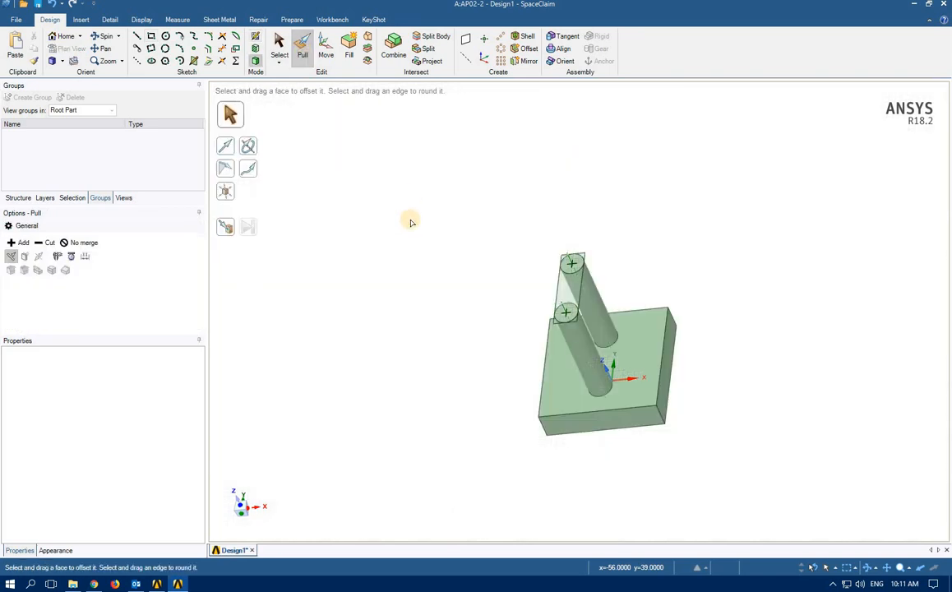
Pull the rectangle and both cylinder-top faces 5 mm into a bar joining the pins
left_click(570, 262)
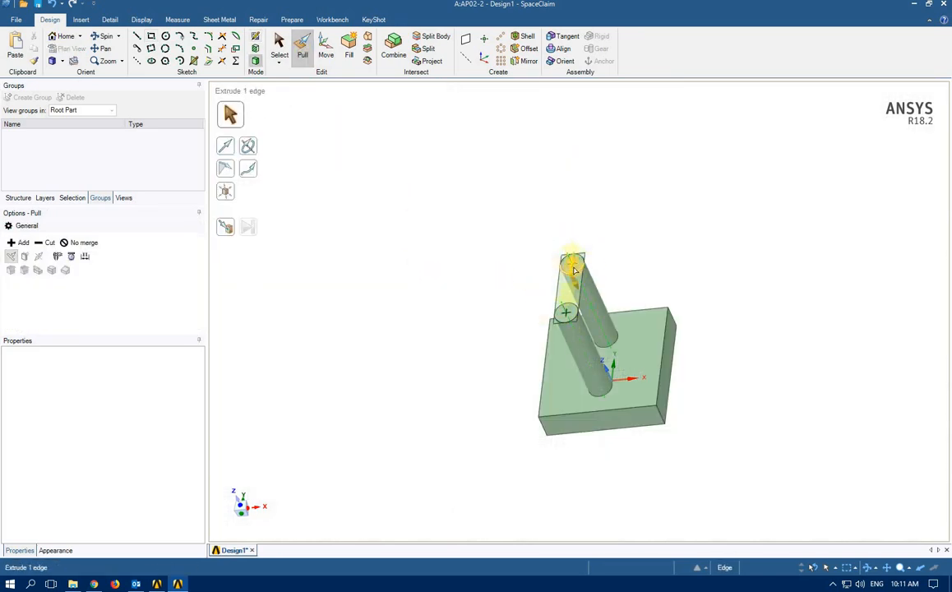
left_click(569, 294)
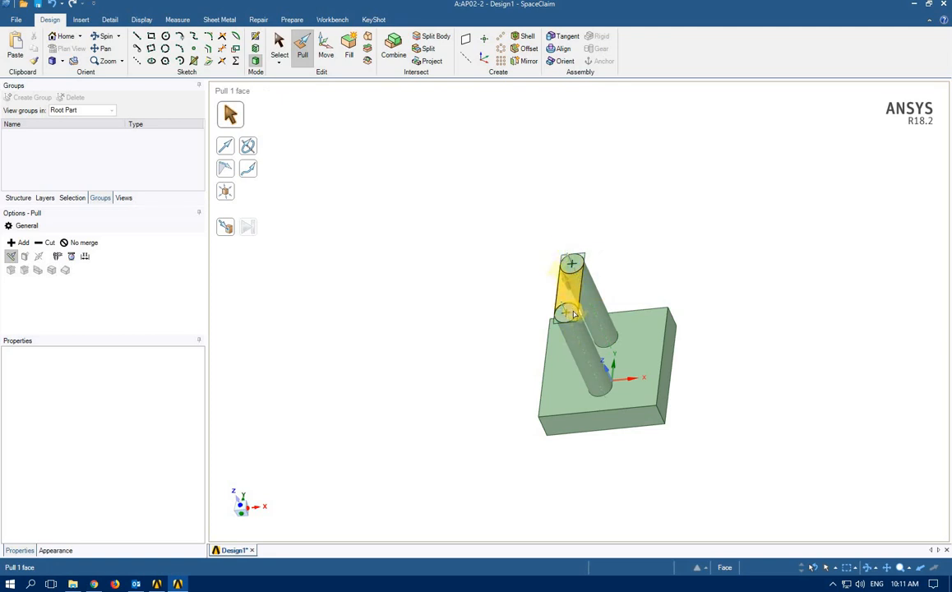
left_click(573, 314)
left_click(574, 306)
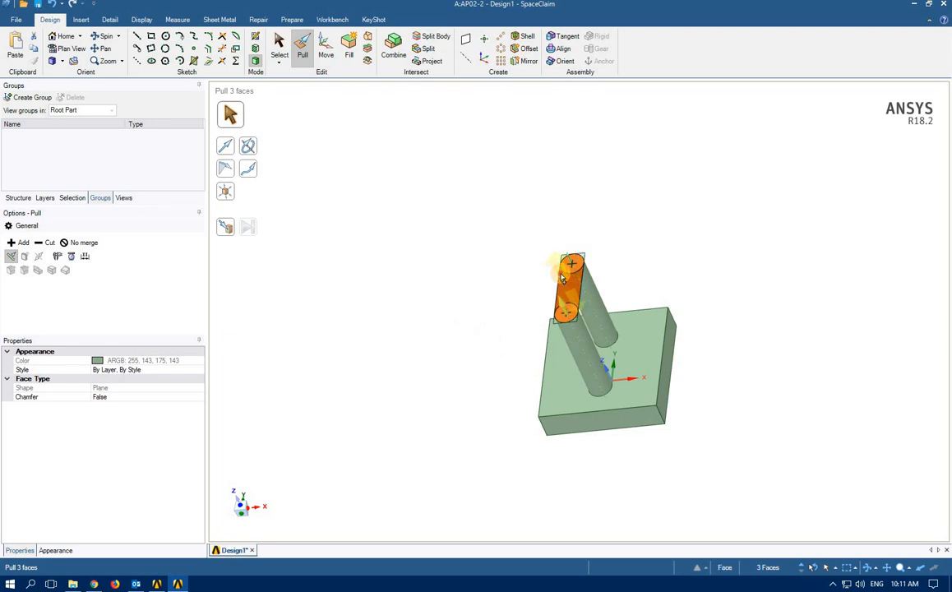
left_click_drag(563, 278, 533, 327)
type("5")
key("Return")
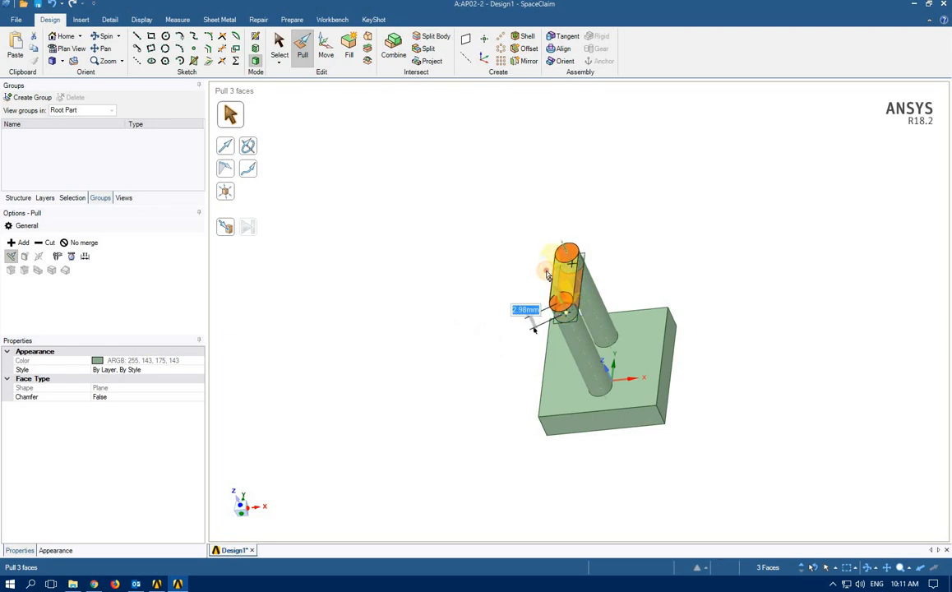
left_click(424, 321)
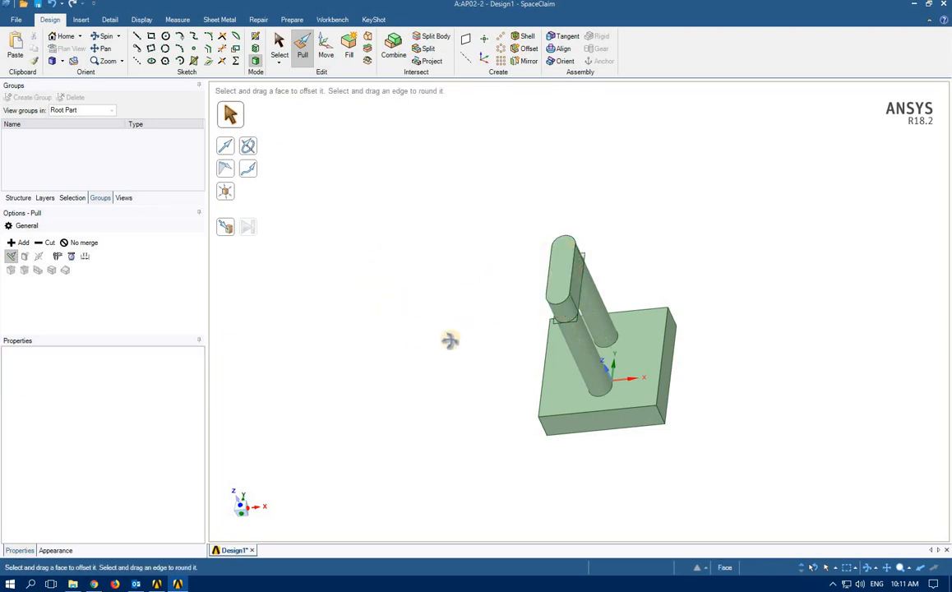
middle_click_drag(448, 341, 504, 362)
Delete the Surface body from the Structure tree so only the Solid remains
left_click(591, 335)
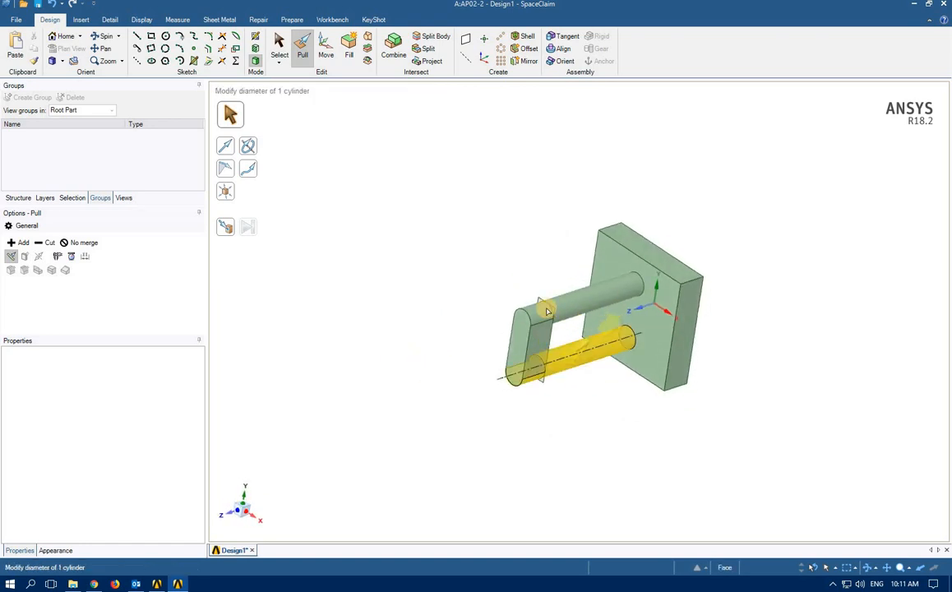
left_click(579, 296)
key("Escape")
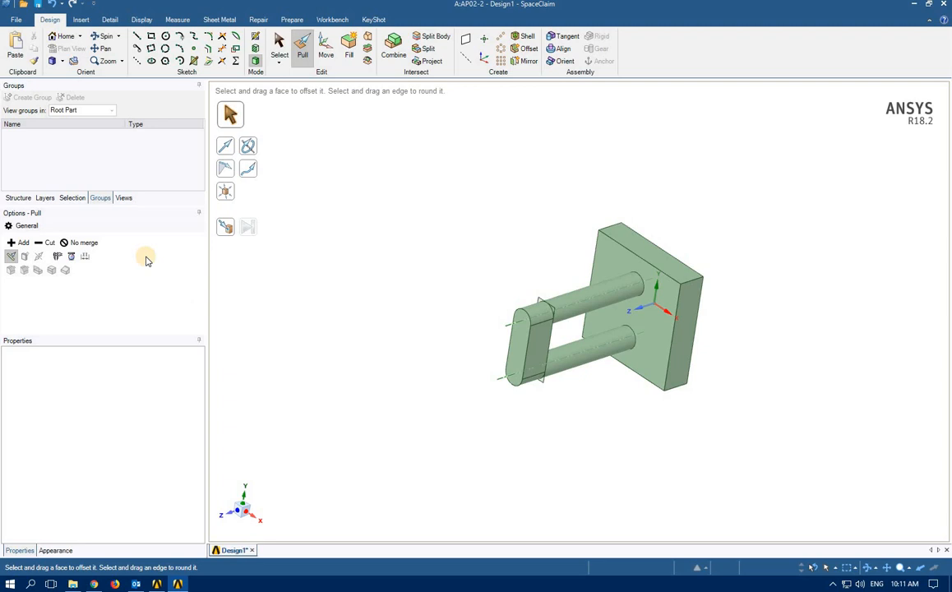
left_click(16, 198)
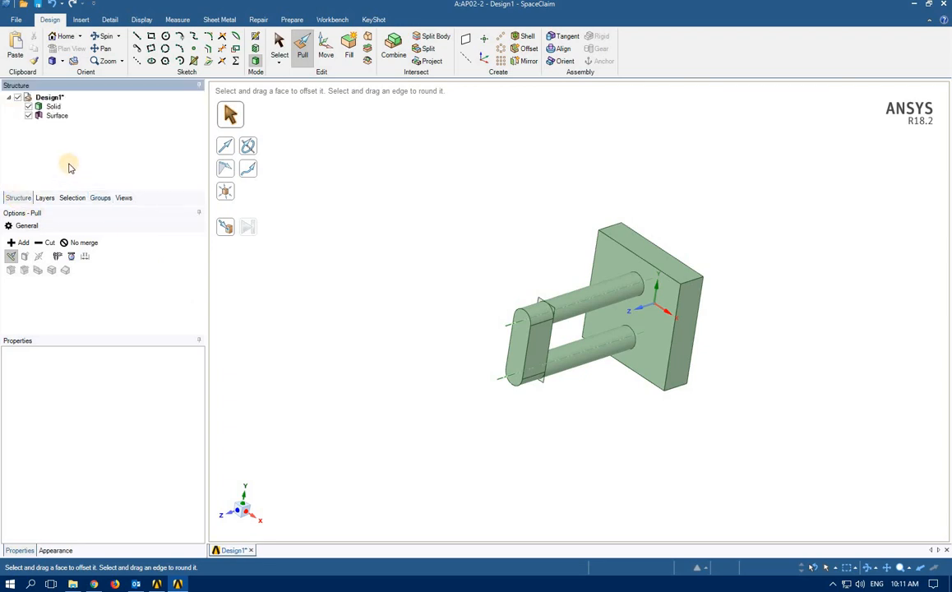
right_click(57, 117)
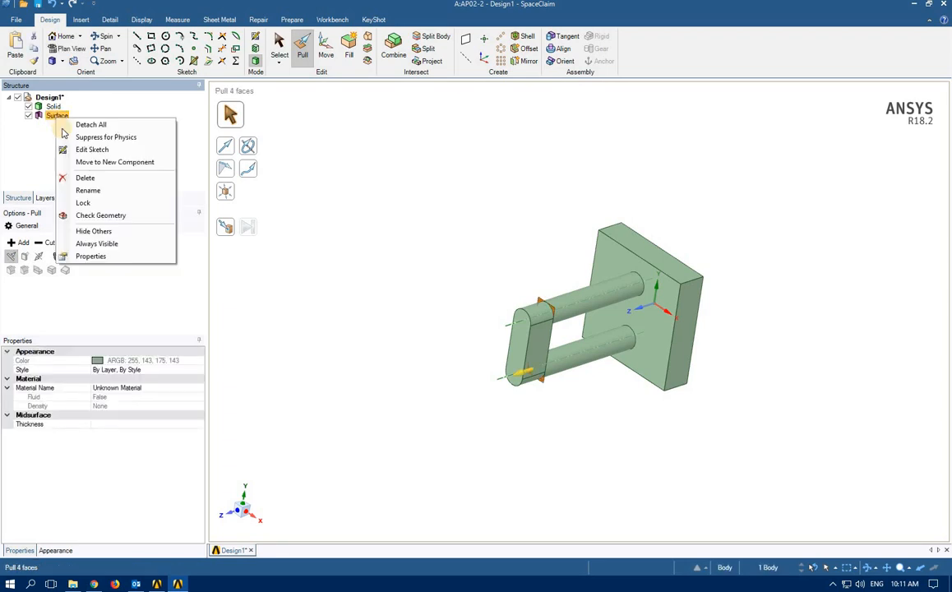
left_click(85, 178)
mouse_move(439, 388)
middle_mouse_down()
mouse_move(432, 376)
mouse_move(433, 388)
middle_mouse_up()
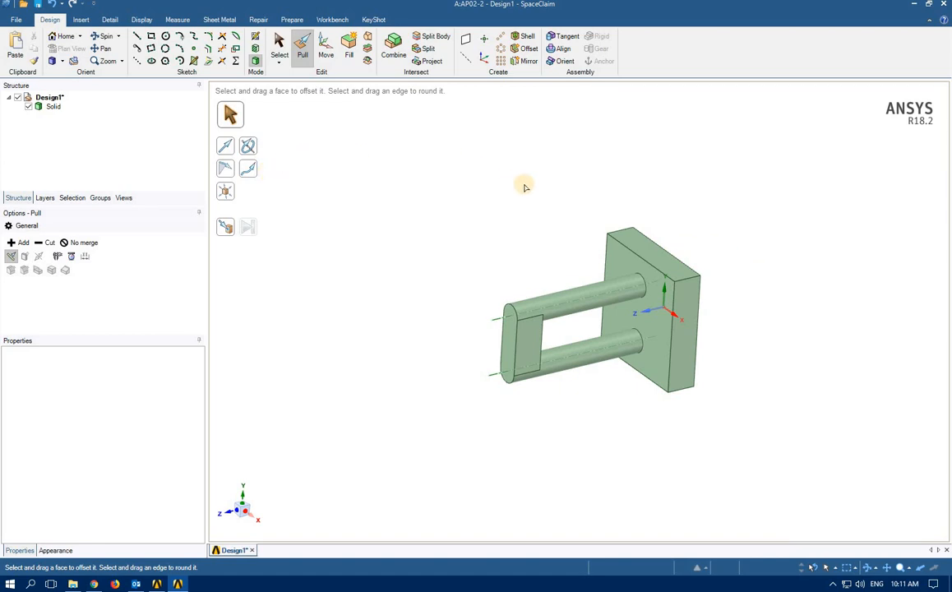
Make the upper and lower cylinders' 2 mm radii driving parameters, Group1 and Group2
left_click(564, 301)
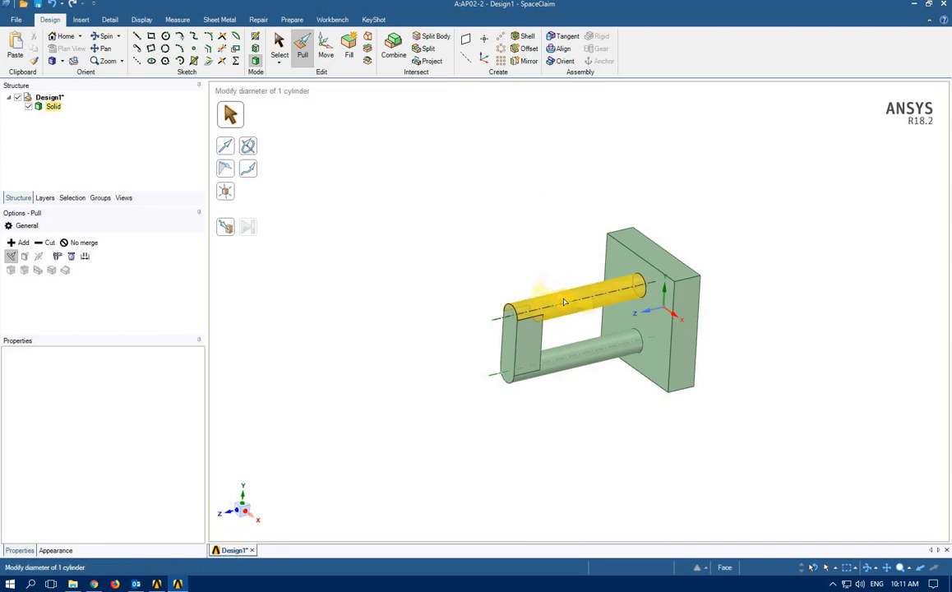
left_click(564, 302)
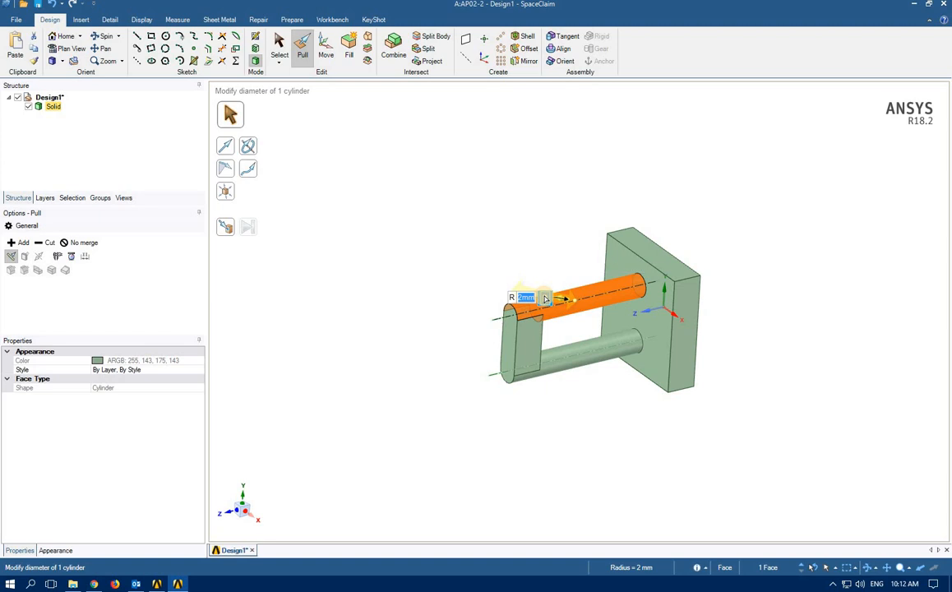
left_click(545, 299)
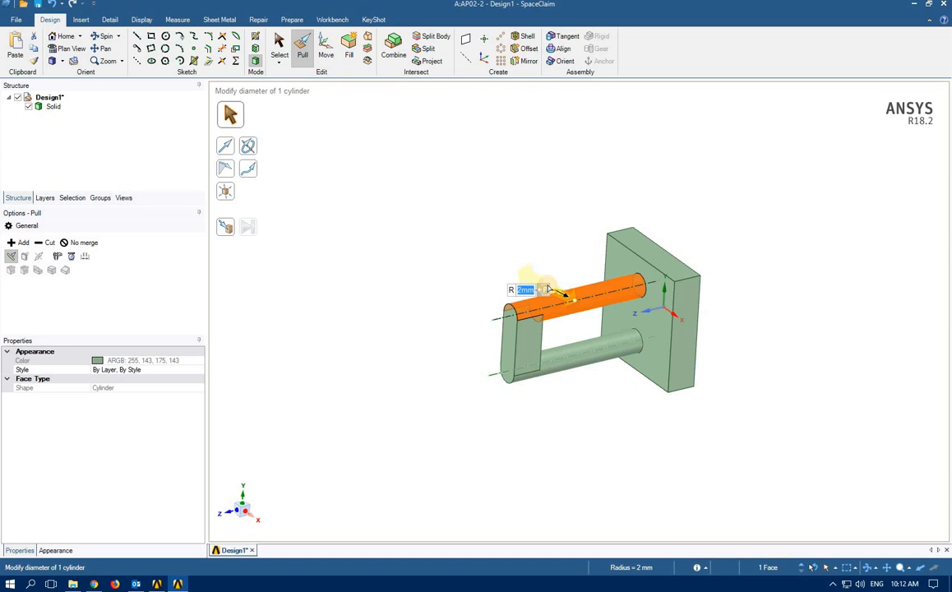
left_click(582, 354)
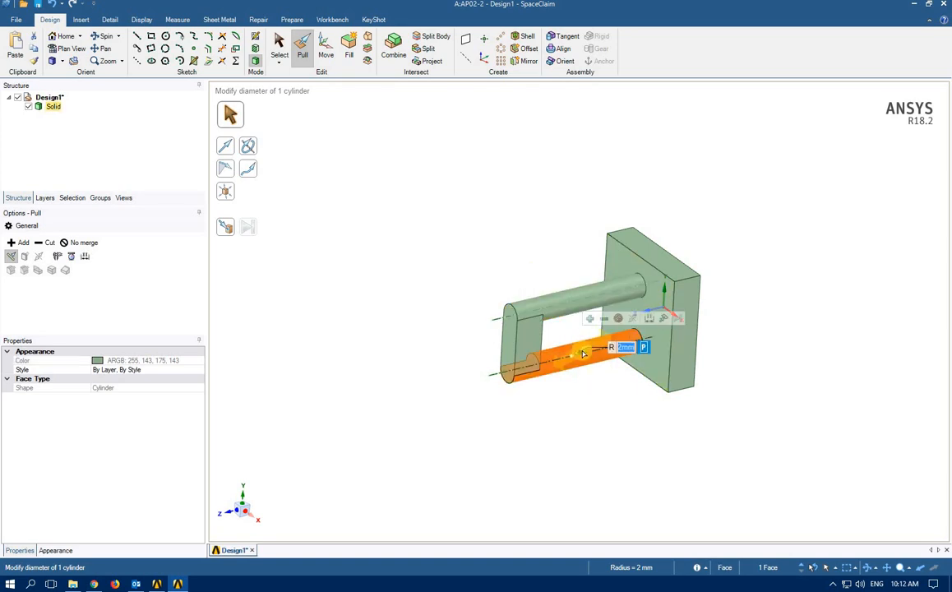
left_click(646, 356)
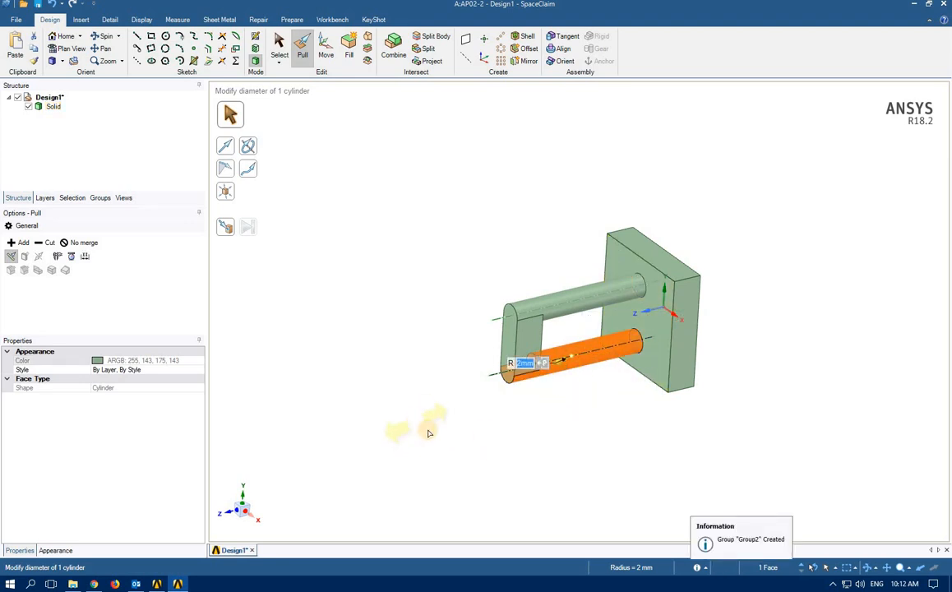
Rename Group1 to Top and Group2 to Bottom, then select Top to verify it drives the upper radius
left_click(97, 199)
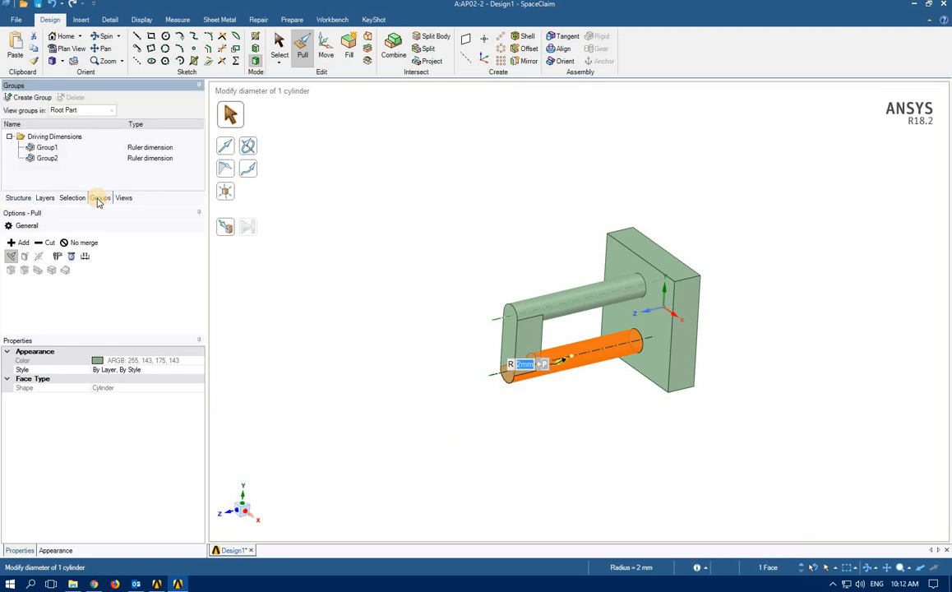
left_click(46, 147)
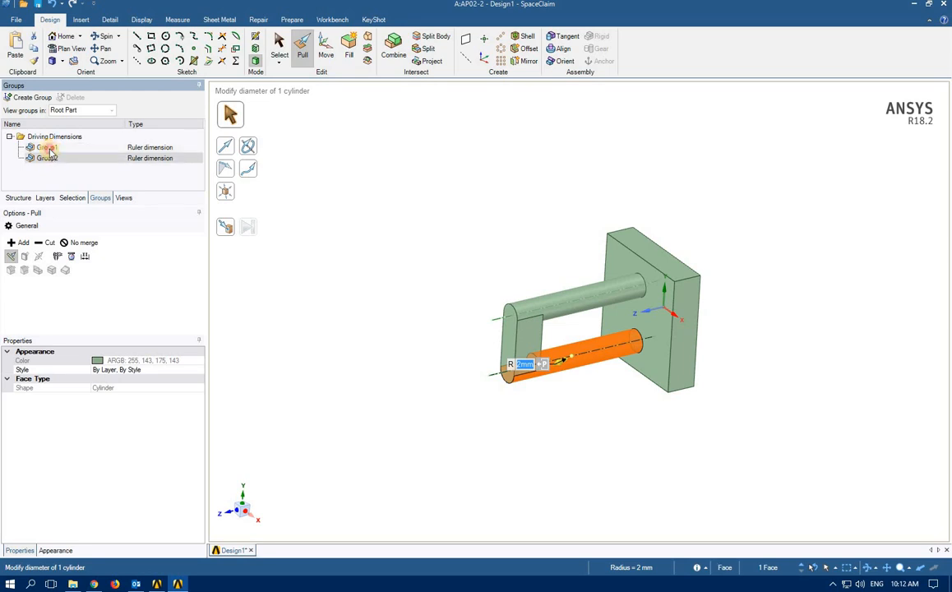
left_click(46, 148)
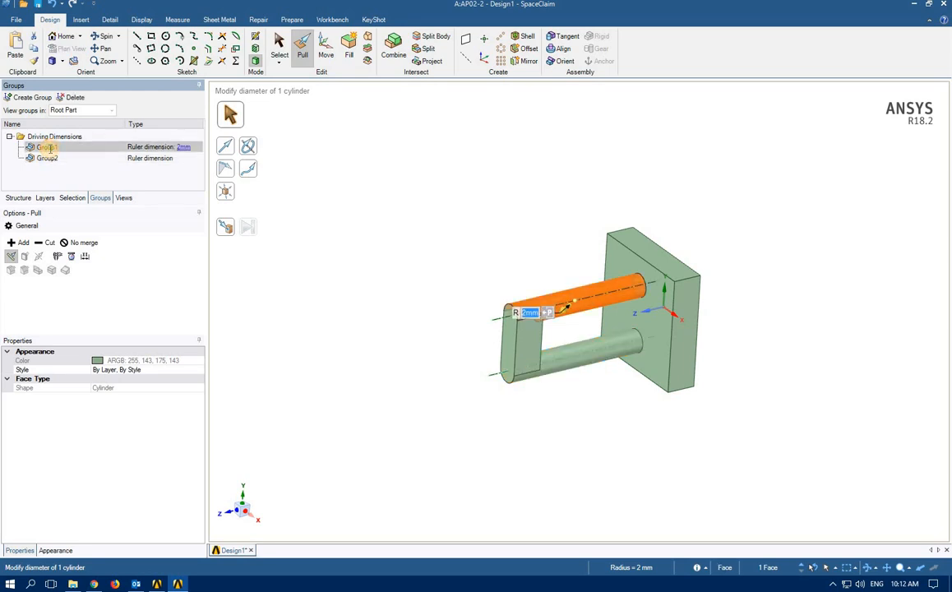
left_click(48, 148)
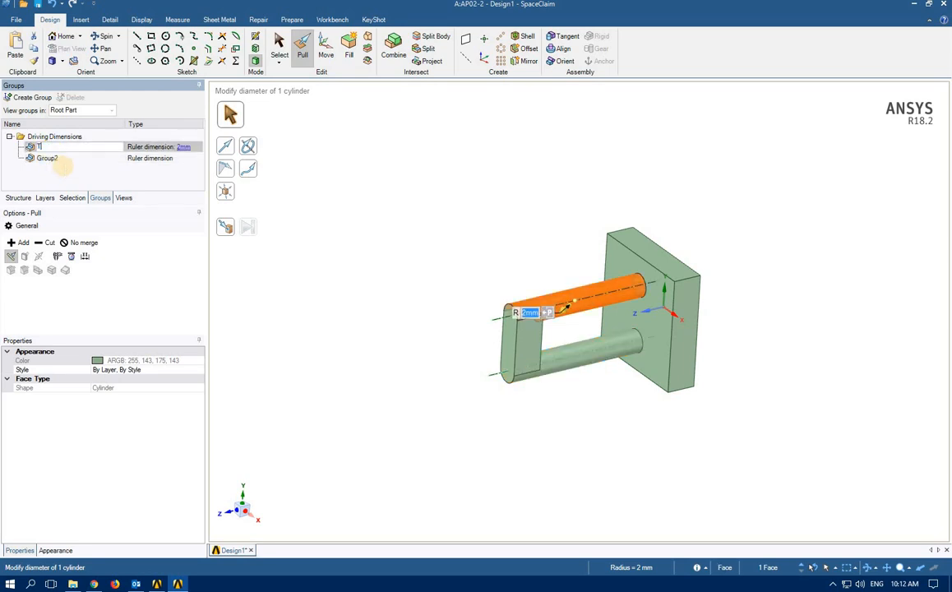
key("Return")
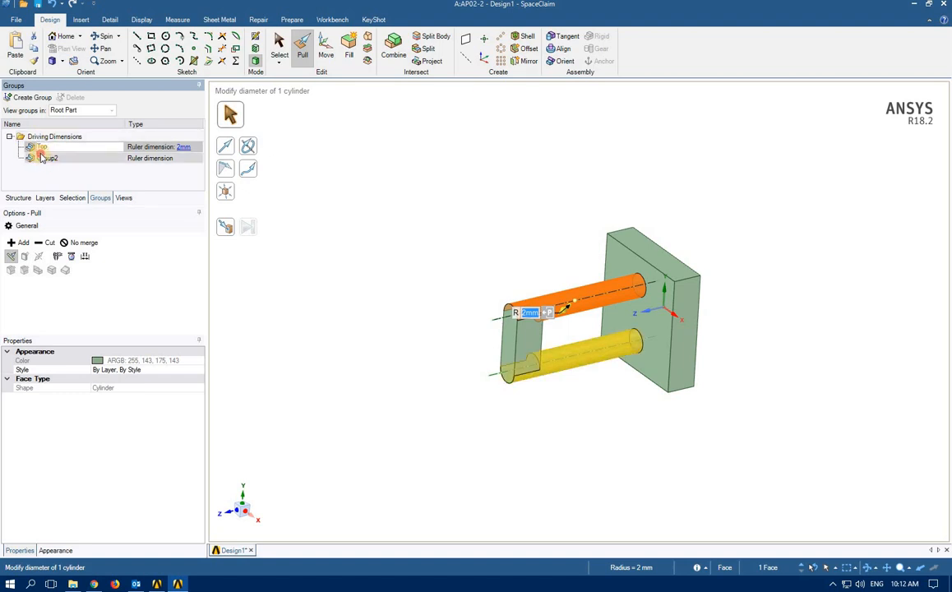
left_click(49, 158)
left_click(49, 158)
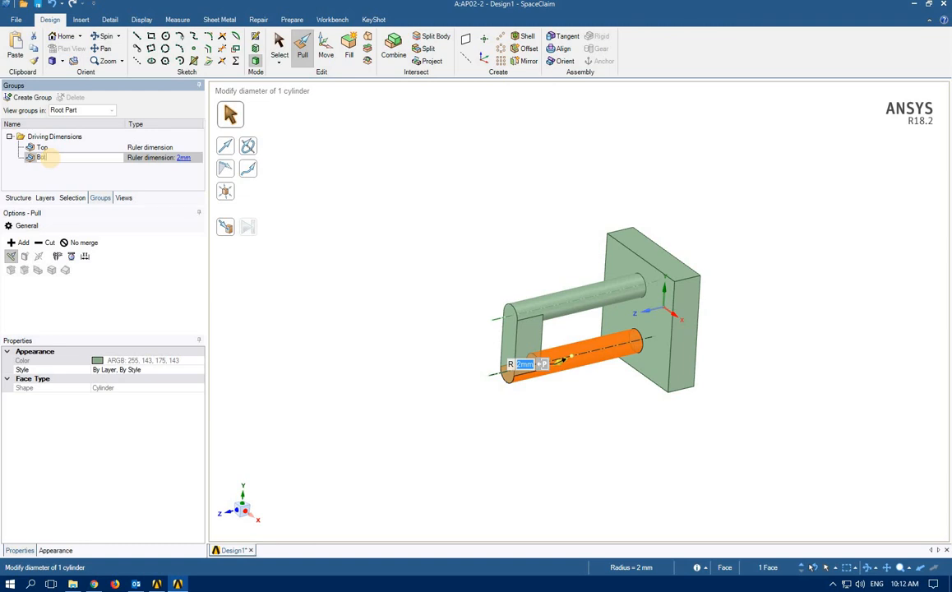
type("Bottom")
key("Return")
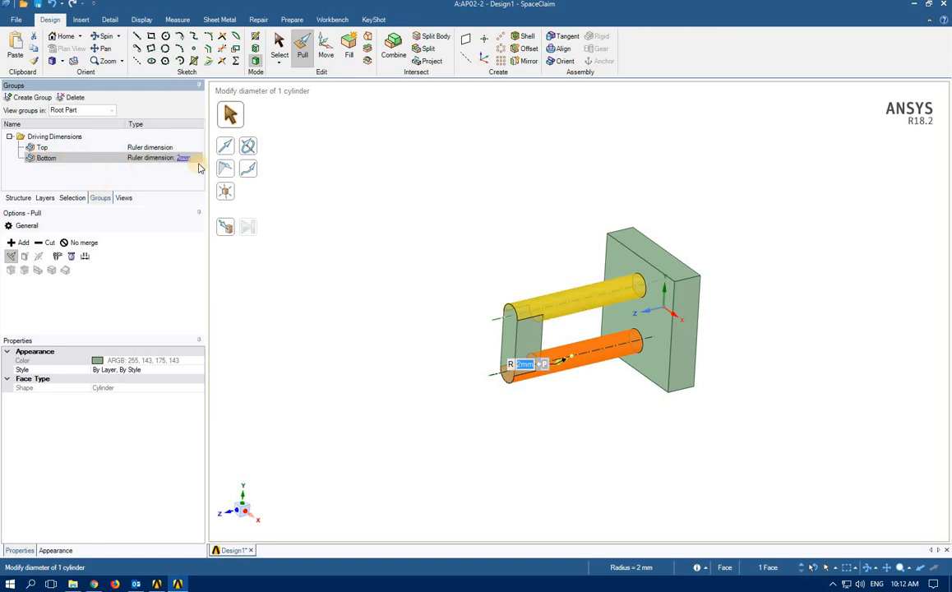
left_click(169, 148)
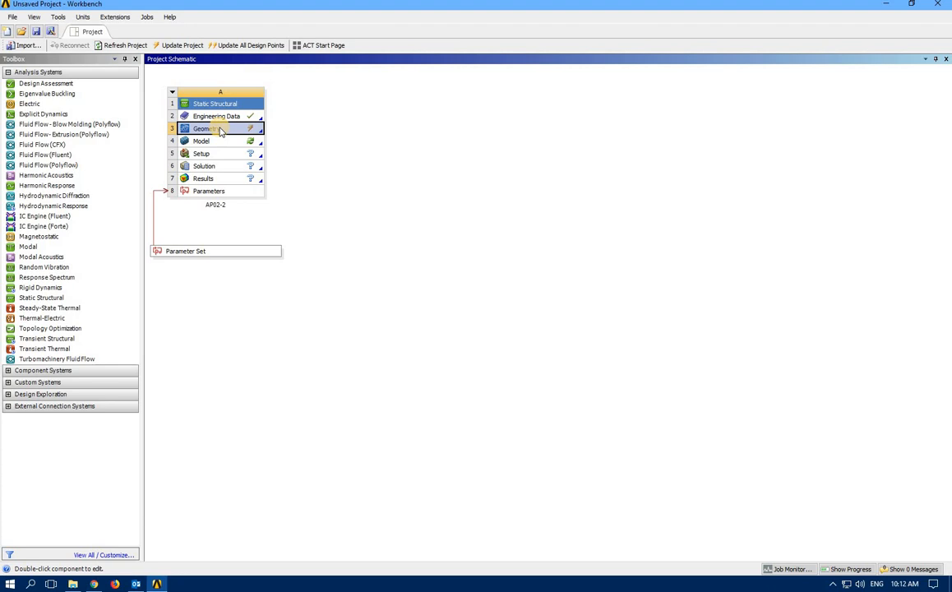
Update the Geometry cell of the Static Structural system from its context menu
right_click(219, 132)
left_click(248, 214)
Launch Mechanical from the Model cell, maximize its window and select the Mesh branch
double_click(198, 142)
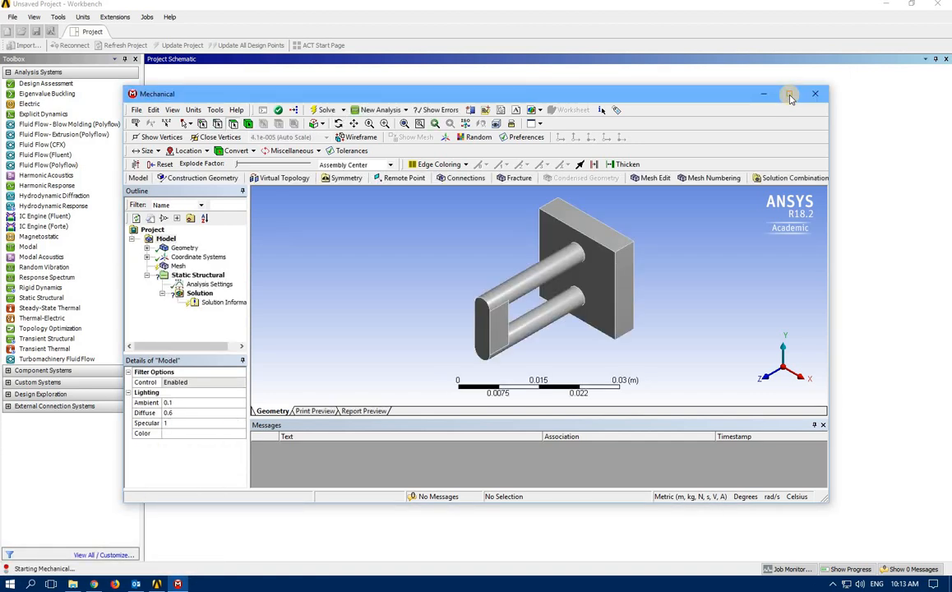
left_click(789, 94)
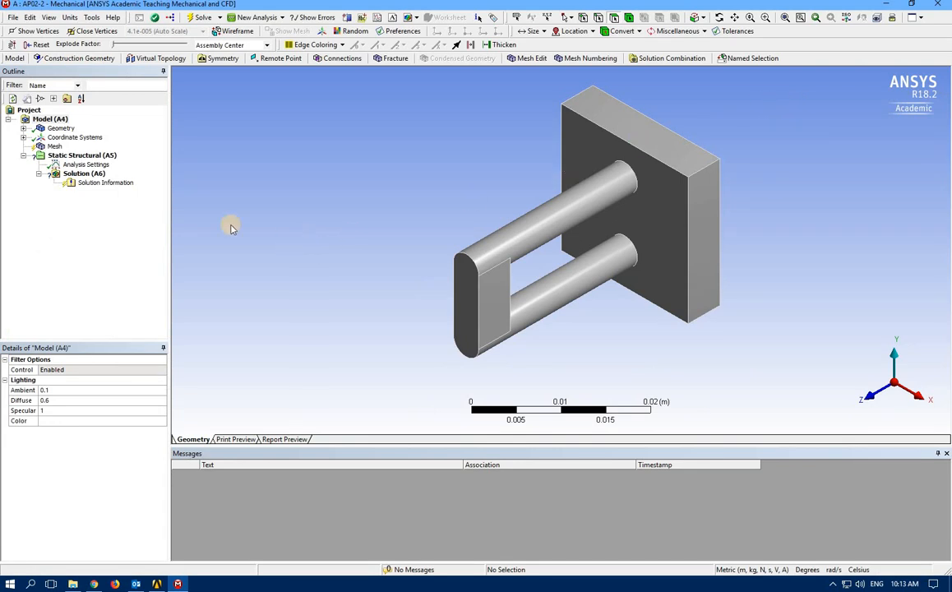
left_click(52, 146)
Generate the mesh, change Sizing > Relevance Center to Fine, and regenerate the finer mesh
right_click(51, 147)
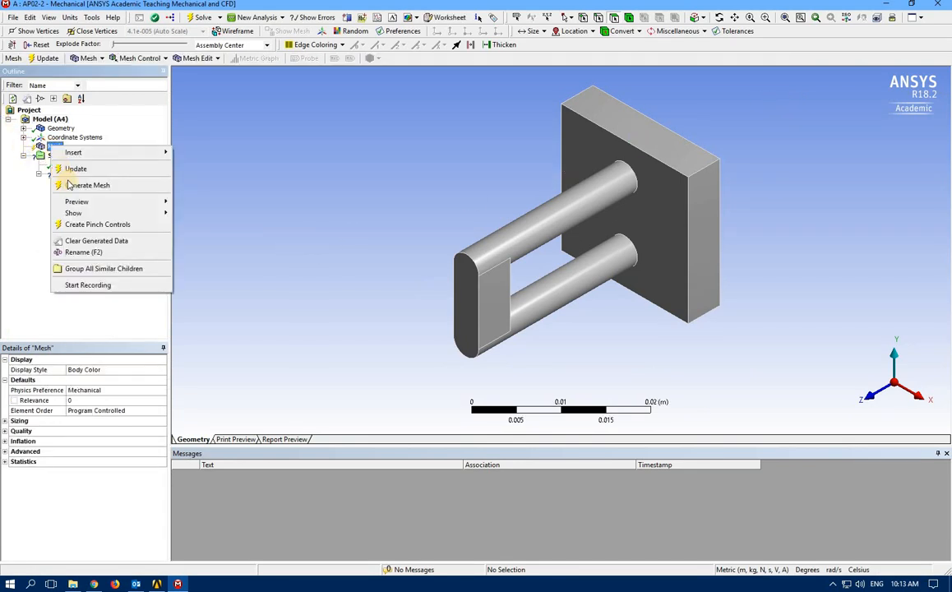
left_click(79, 184)
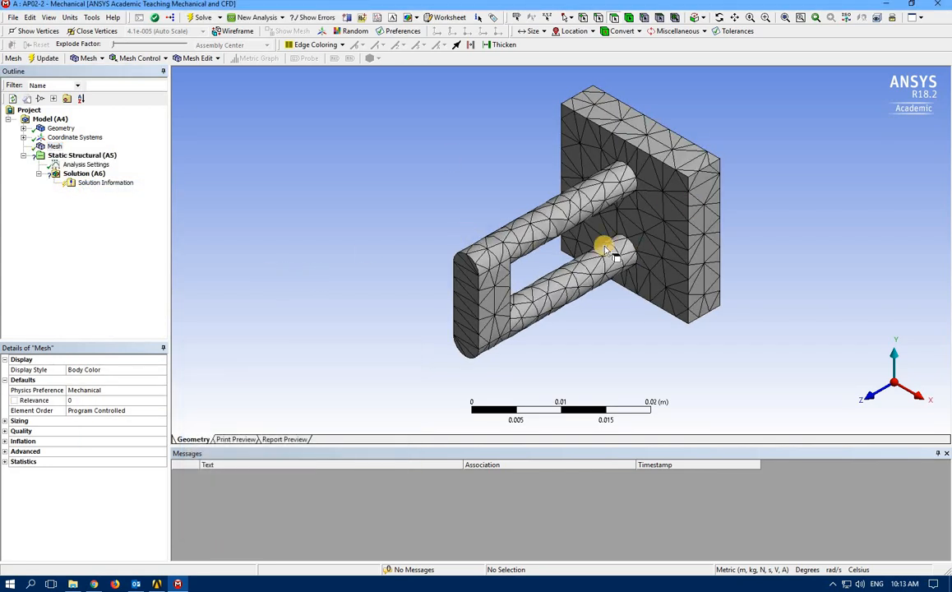
left_click(5, 421)
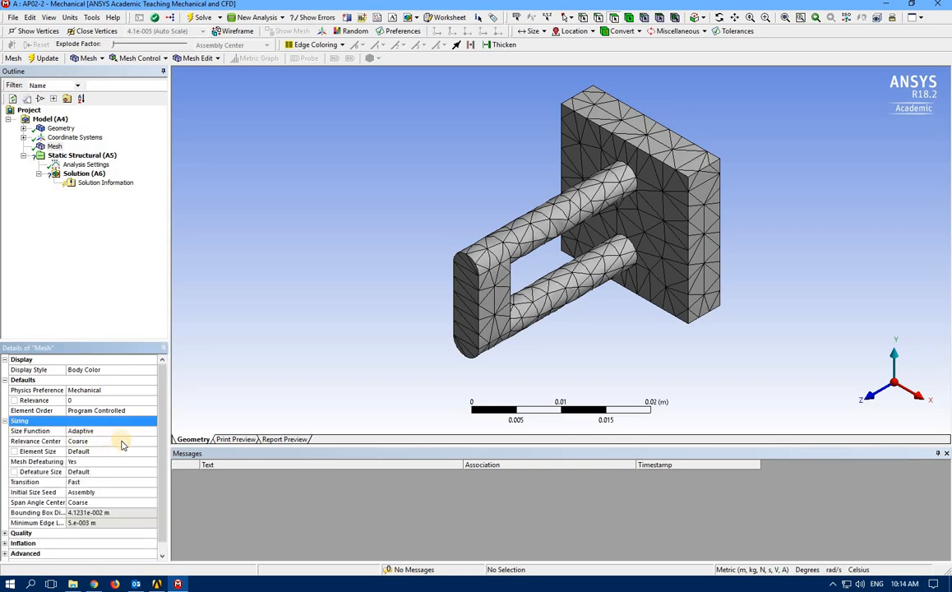
left_click(121, 440)
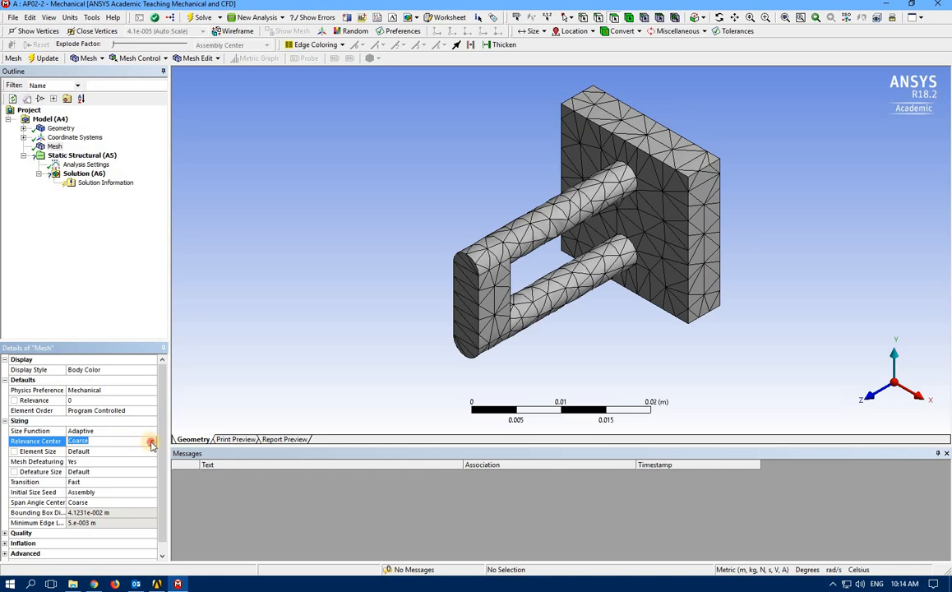
left_click(151, 445)
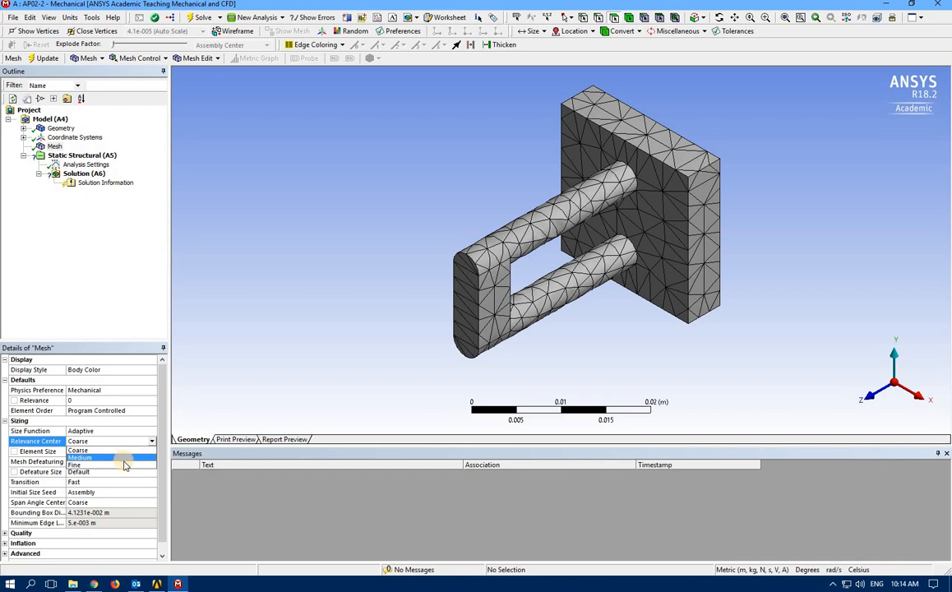
left_click(123, 465)
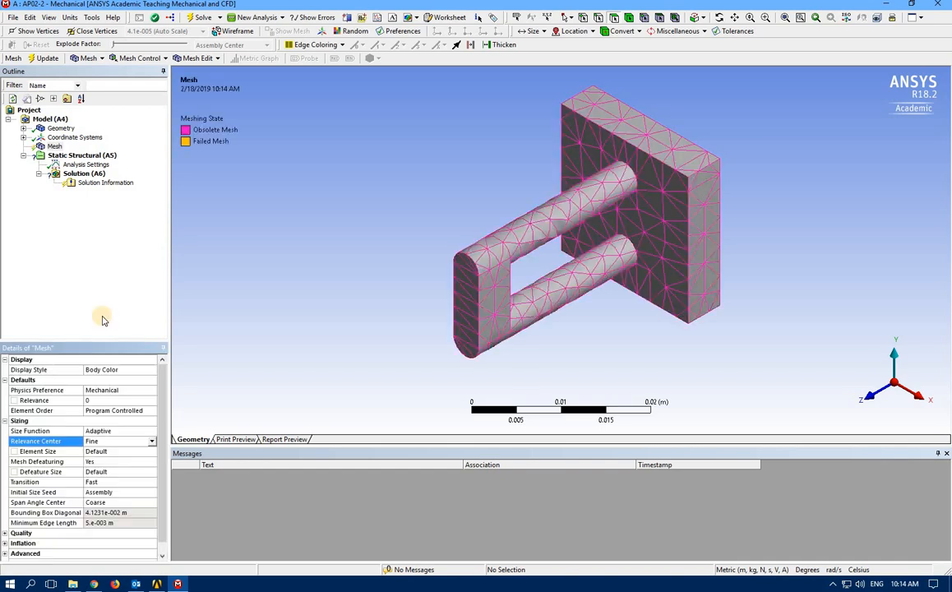
right_click(54, 146)
left_click(95, 183)
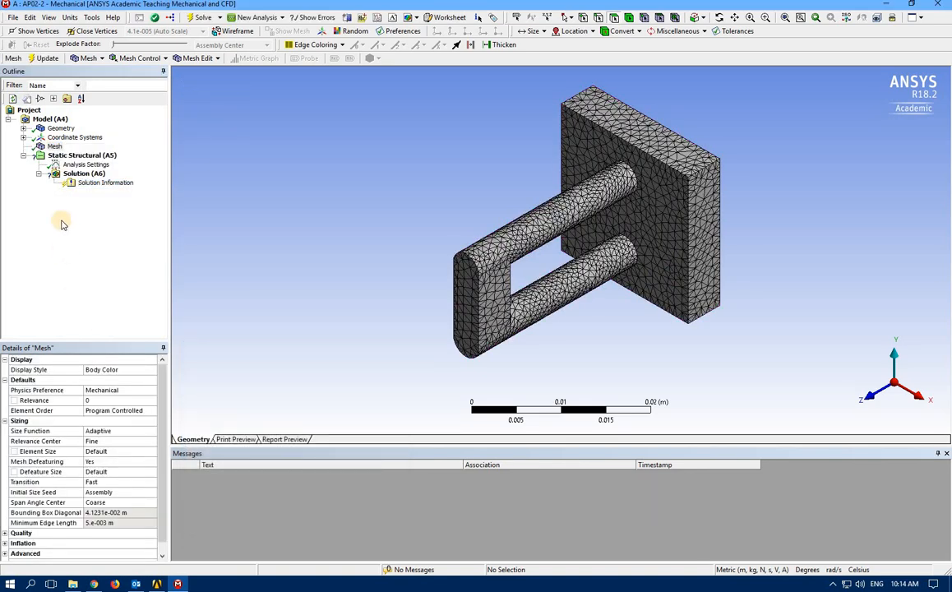
Apply a Fixed Support to the block's back face under Static Structural
left_click(81, 156)
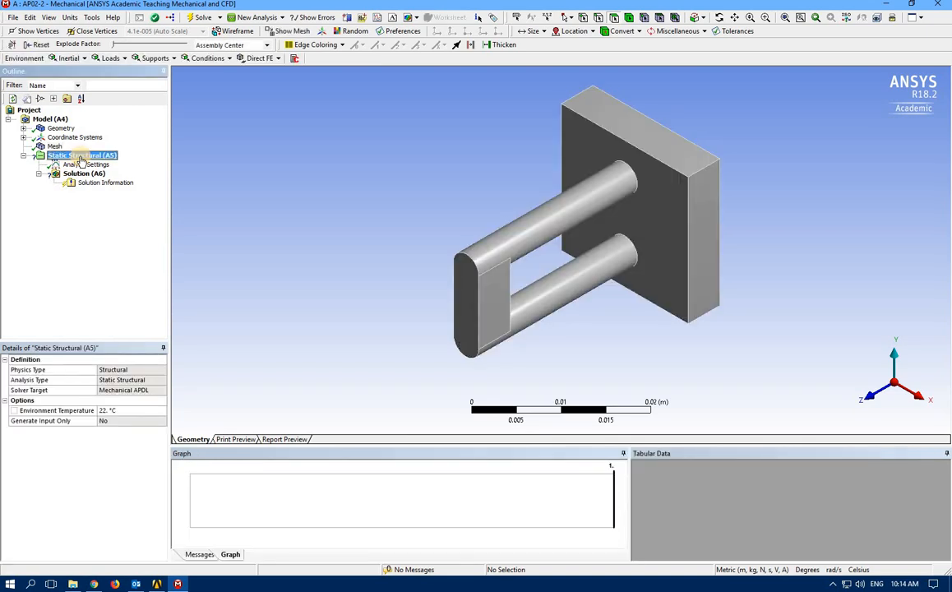
left_click(154, 58)
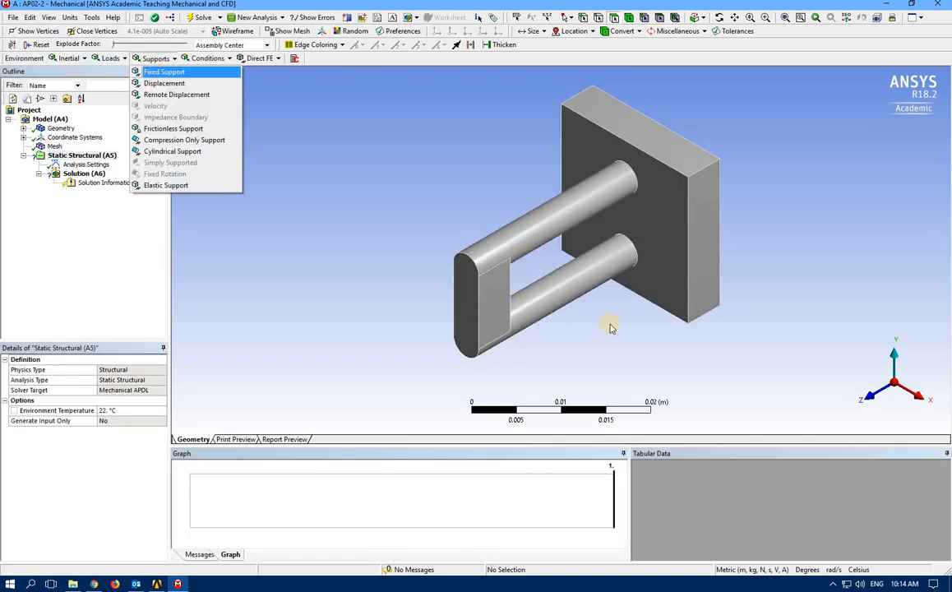
middle_click_drag(521, 284, 697, 261)
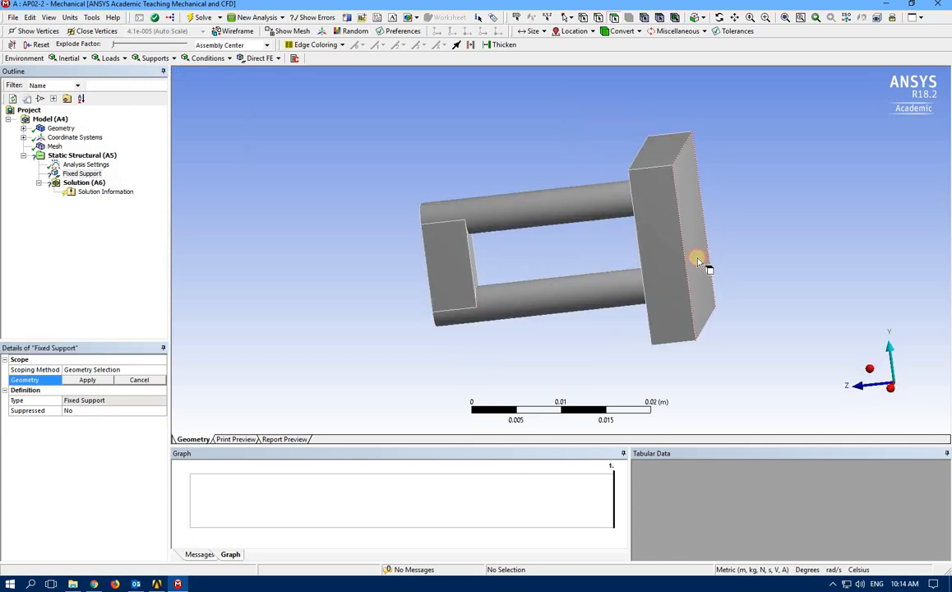
left_click(697, 261)
left_click(87, 380)
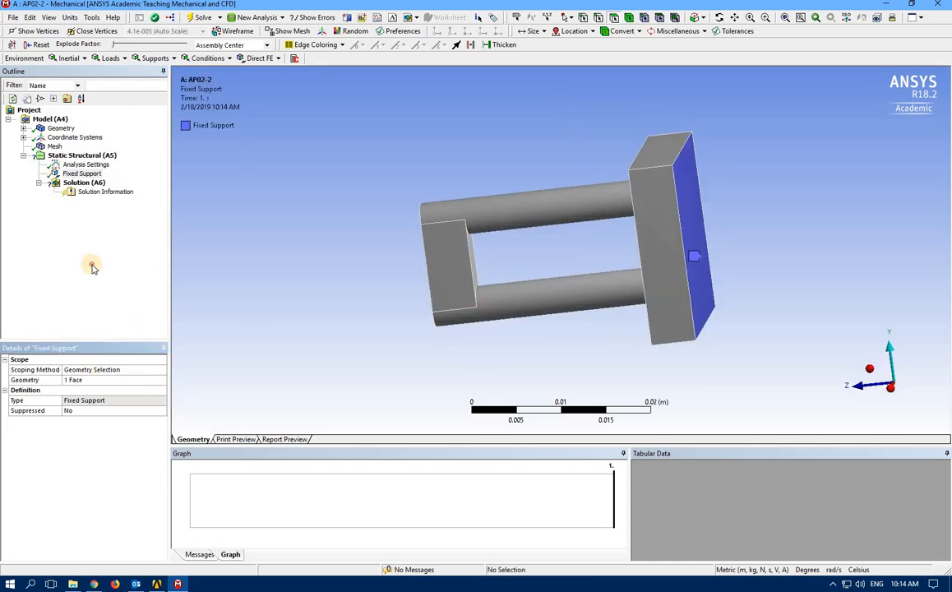
left_click(83, 155)
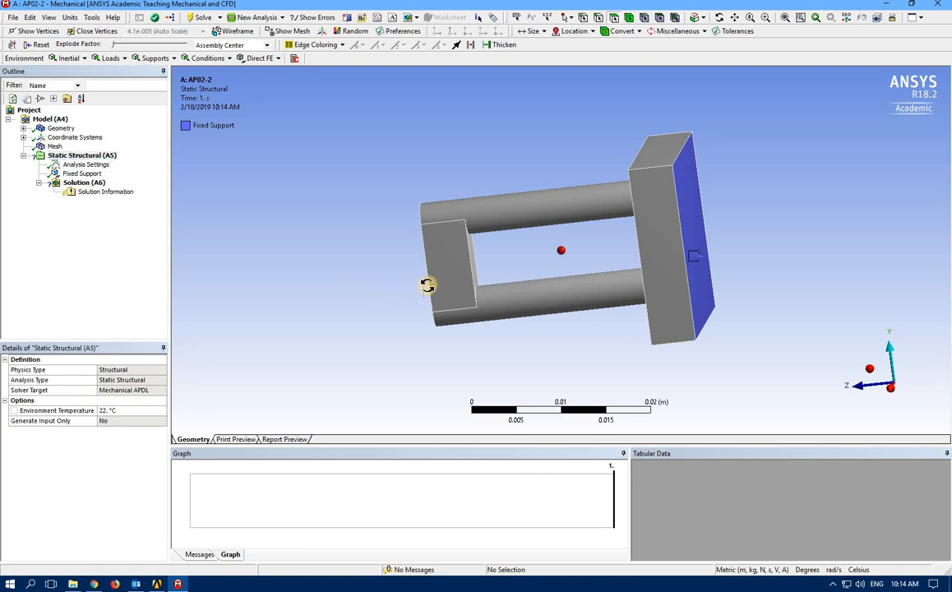
middle_click_drag(429, 280, 435, 276)
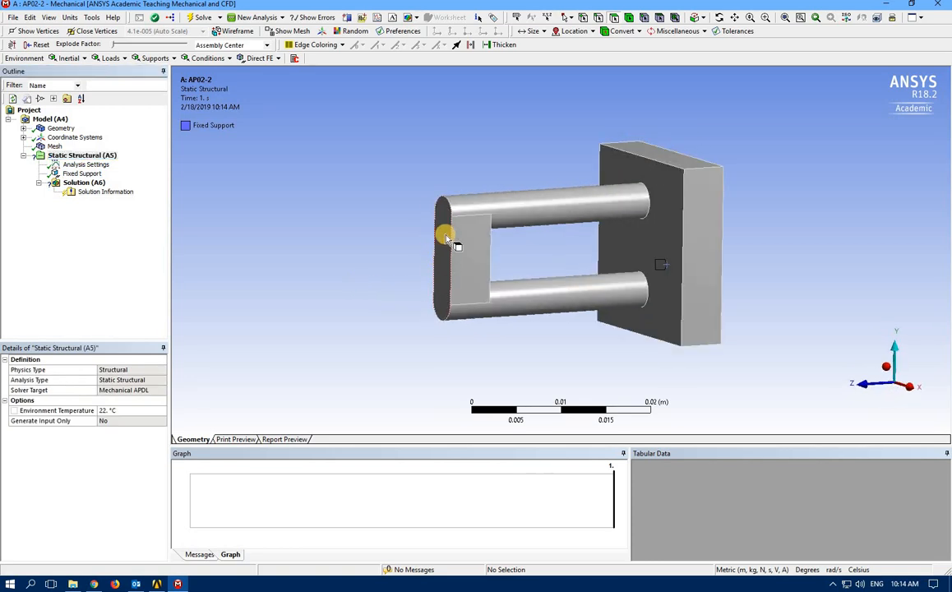
Insert a Force load on the bar's front end face
left_click(109, 57)
left_click(117, 107)
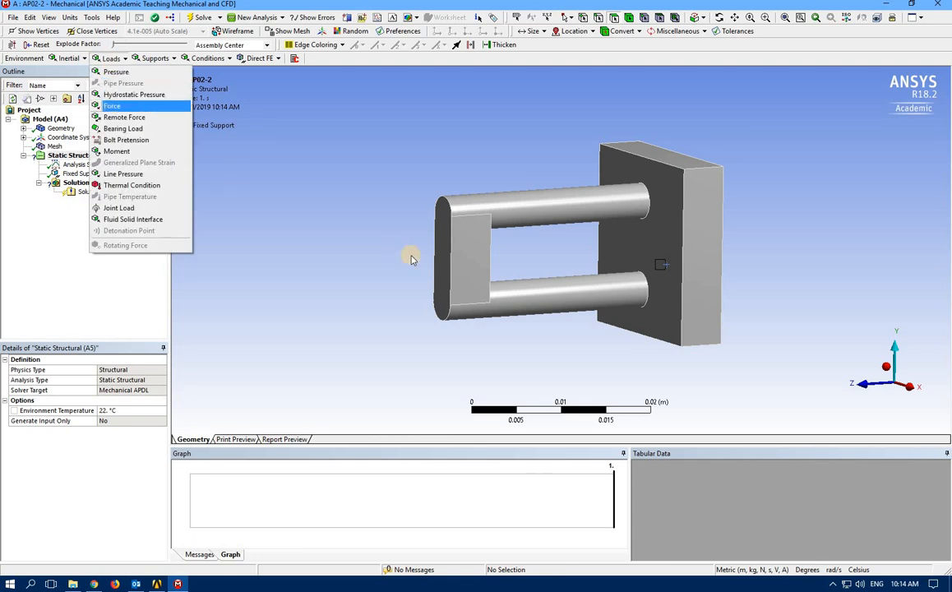
left_click(438, 259)
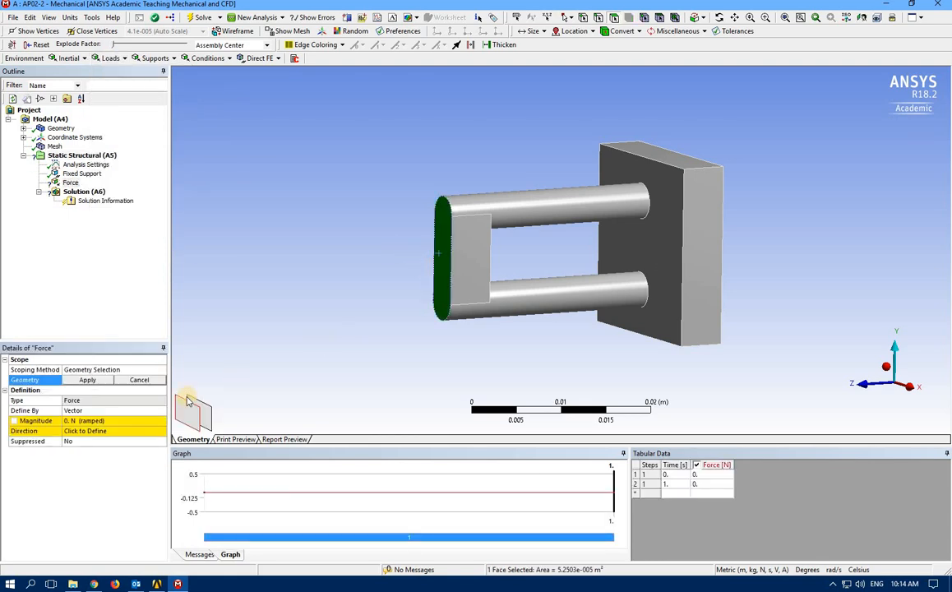
left_click(89, 383)
Define the force by Components with Y = -200 N, then select the Solution branch
left_click(146, 420)
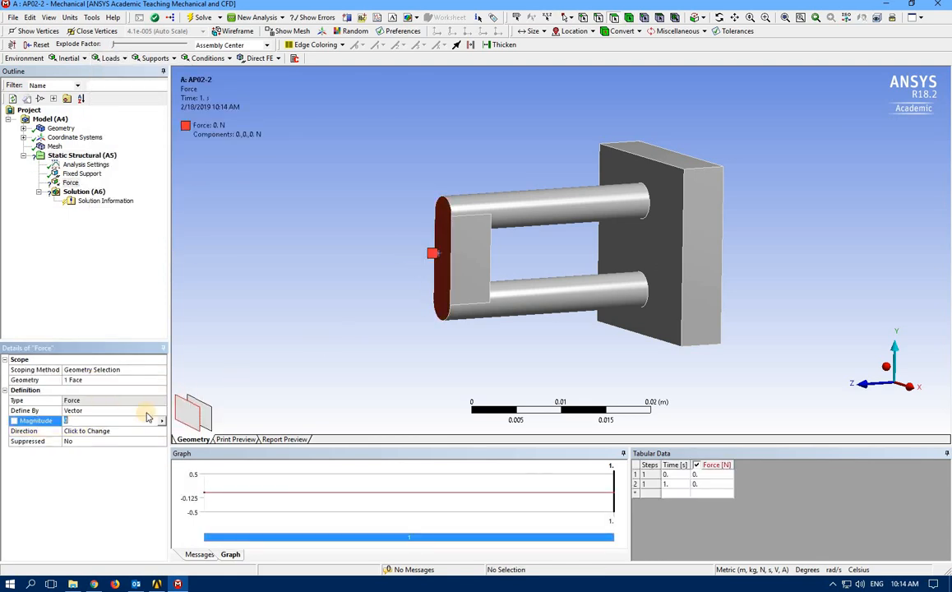
left_click(150, 410)
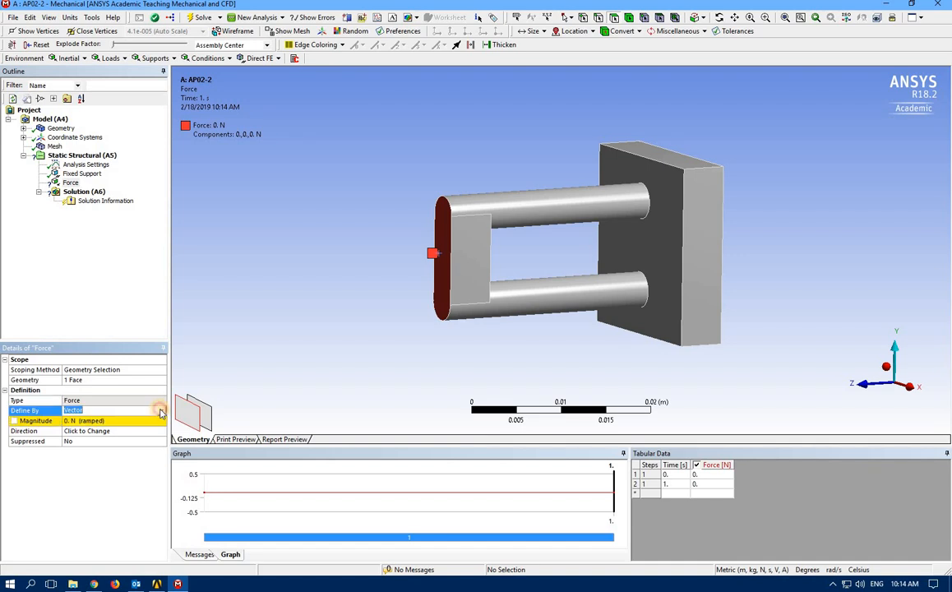
left_click(161, 411)
left_click(98, 429)
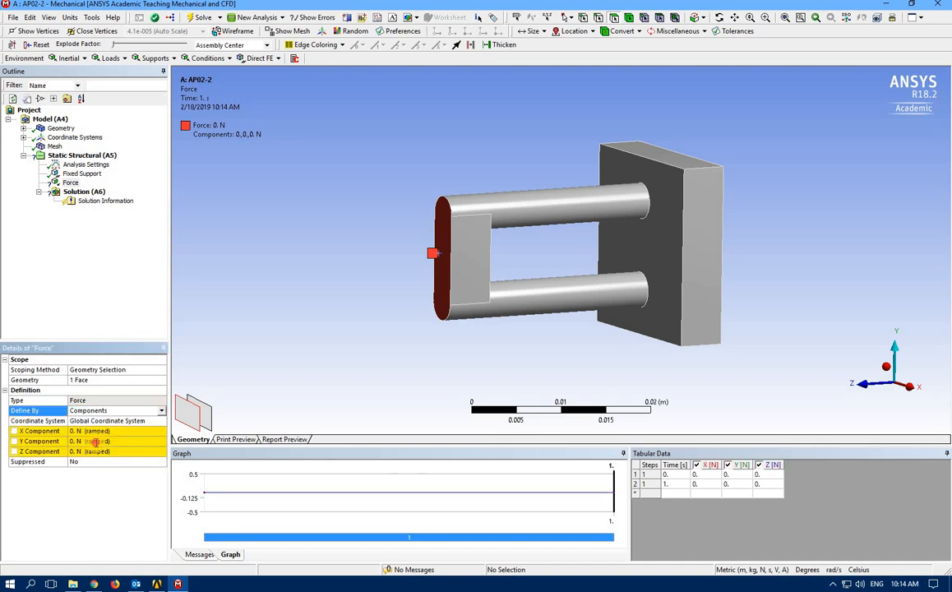
left_click(96, 442)
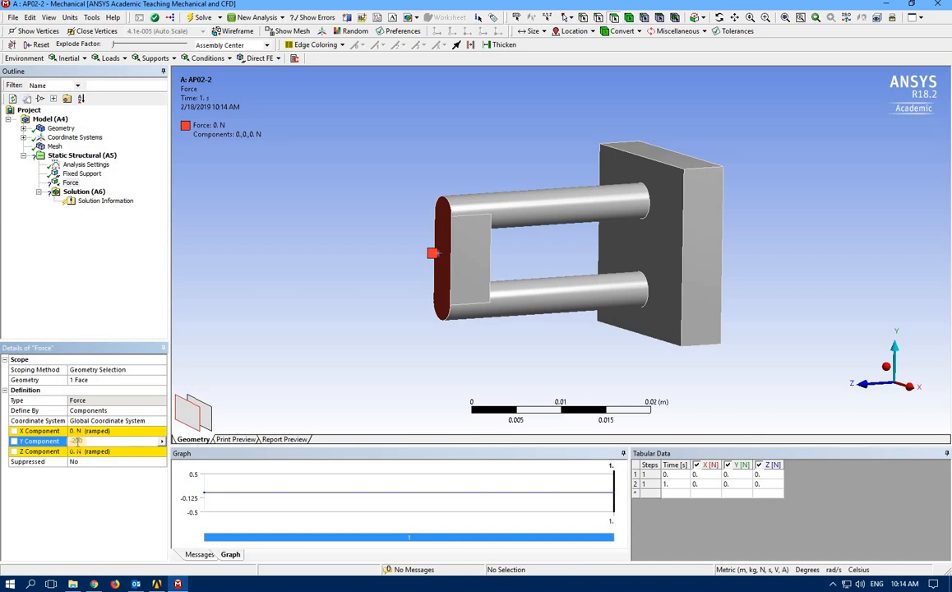
type("-200")
key("Return")
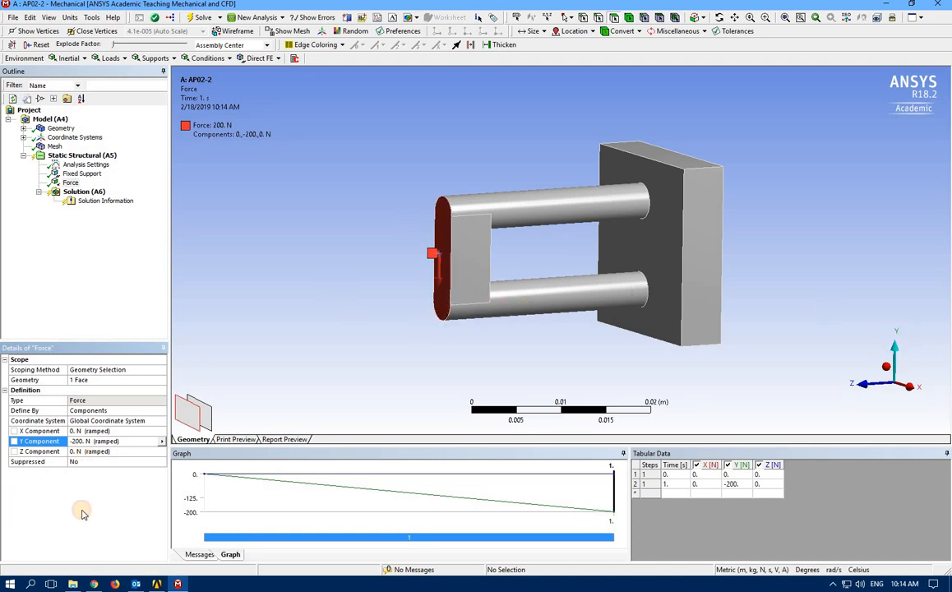
left_click(72, 191)
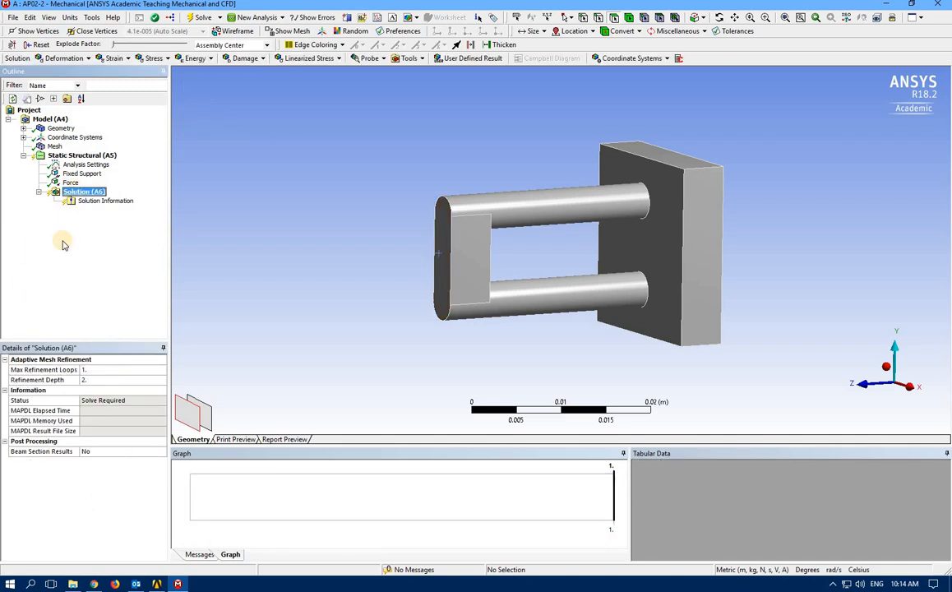
Add Total Deformation and Equivalent (von-Mises) Stress results, solve, and rotate to inspect the 1.9848e8 Pa peak
left_click(79, 58)
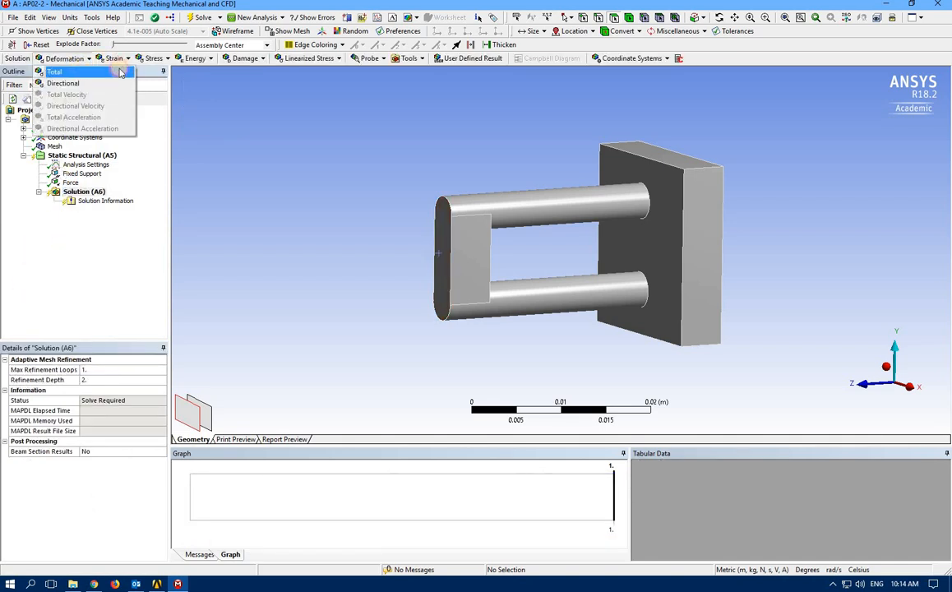
left_click(120, 73)
left_click(157, 58)
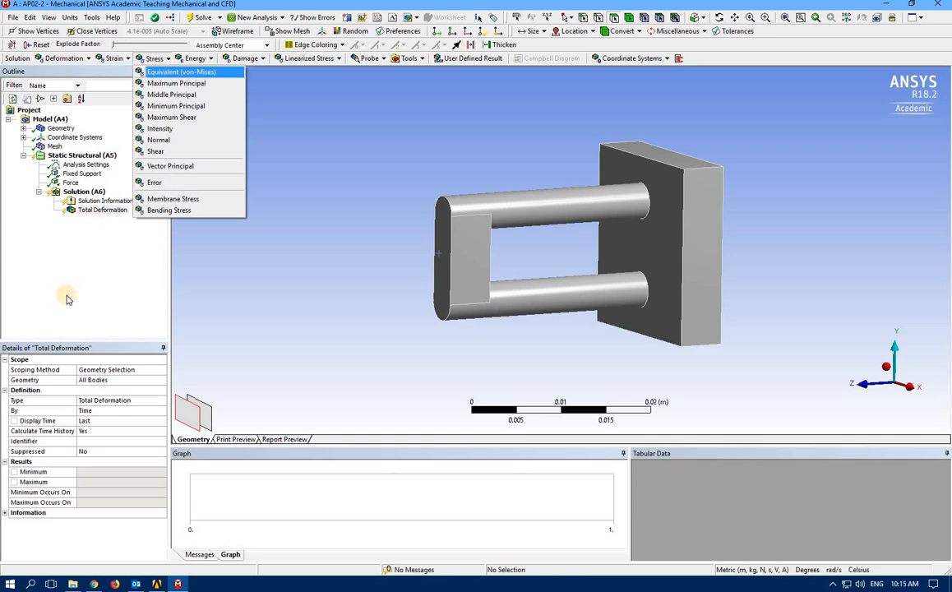
left_click(181, 73)
left_click(196, 18)
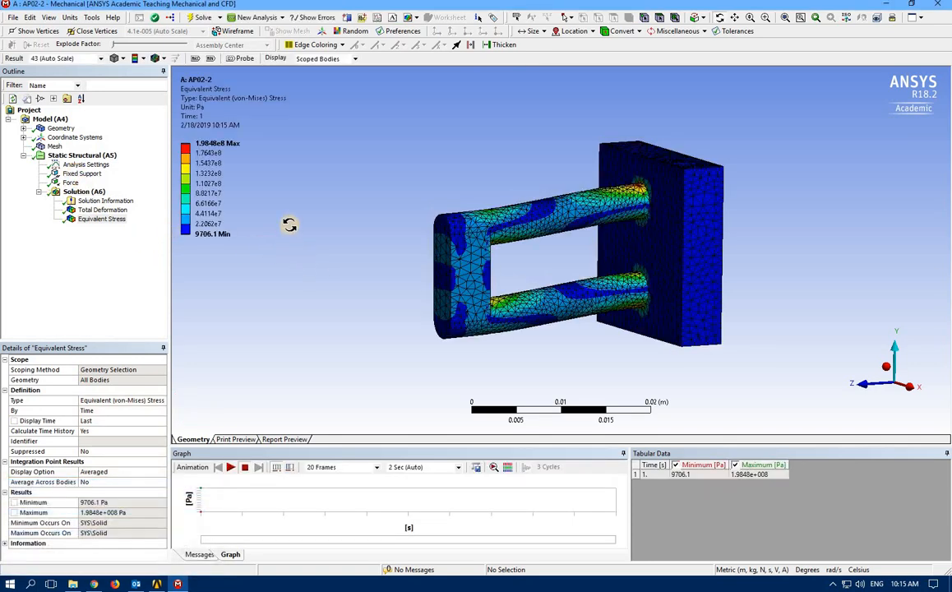
left_click_drag(289, 221, 336, 241)
left_click_drag(520, 275, 648, 268)
left_click_drag(642, 340, 629, 271)
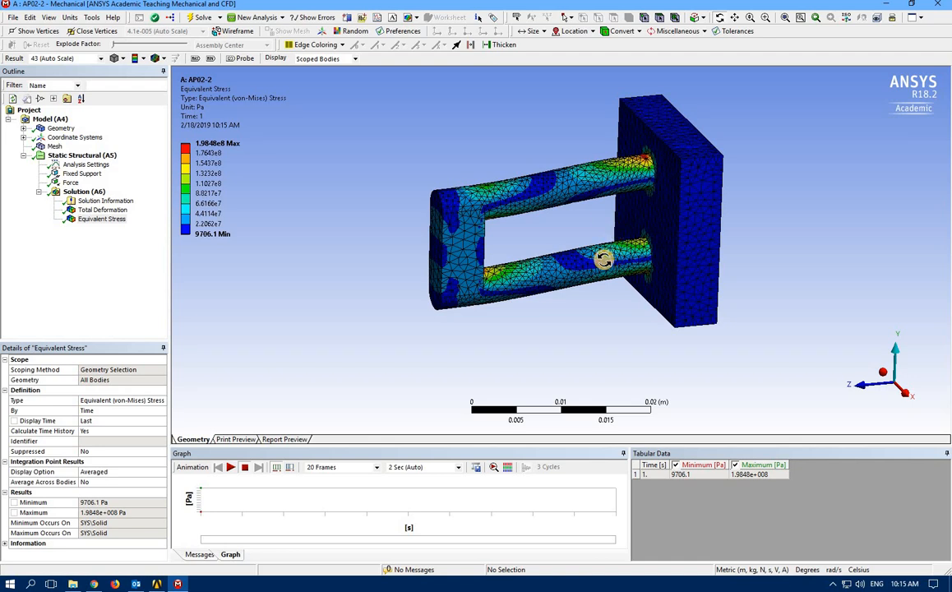
Flag the geometry's Mass (2.1709e-002 kg) as a parameter, then reselect Equivalent Stress
left_click(58, 129)
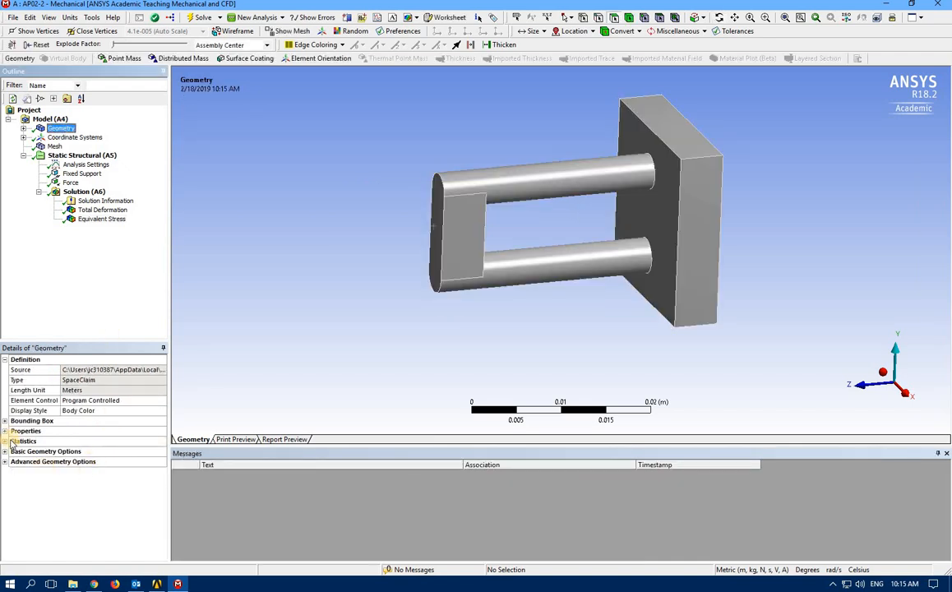
left_click(5, 431)
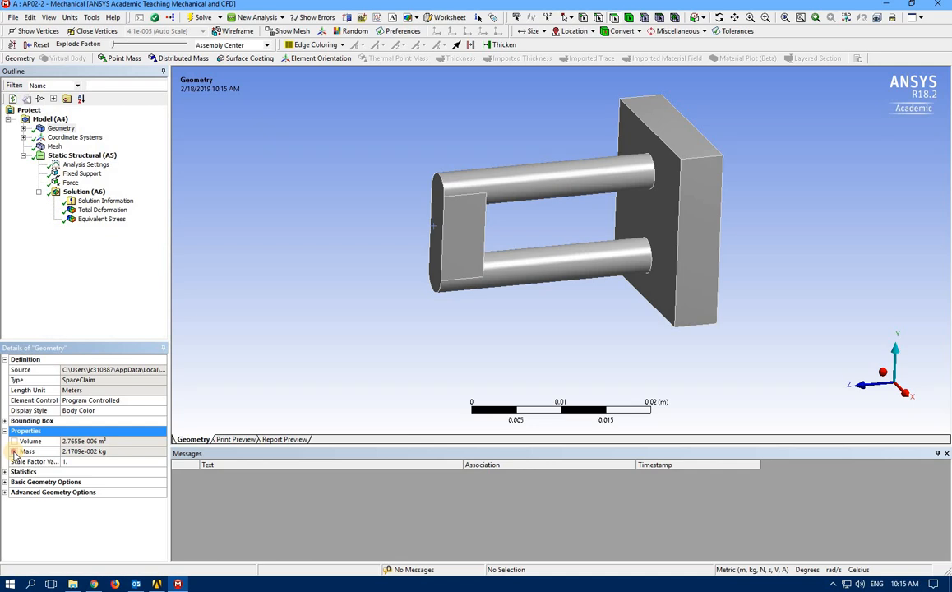
left_click(15, 453)
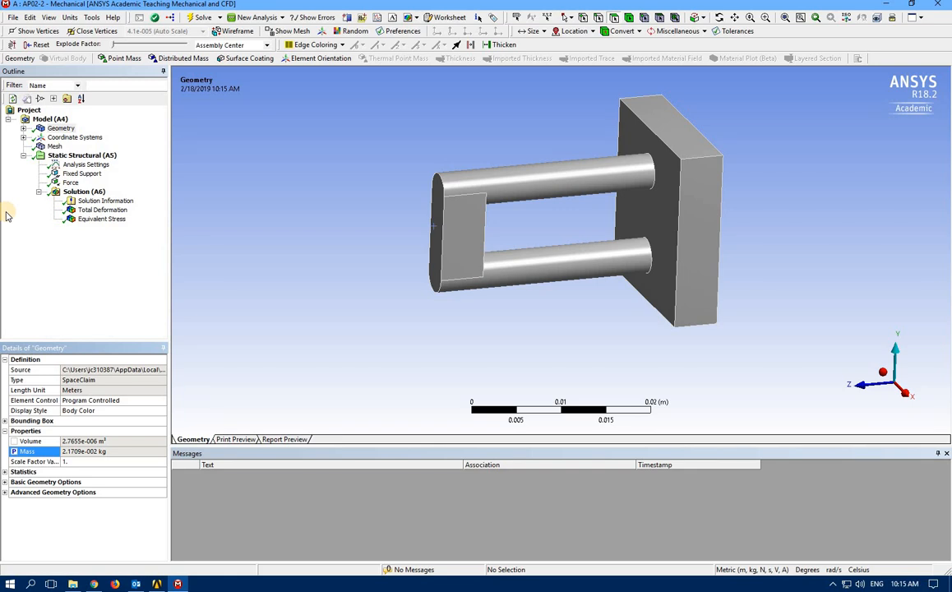
left_click(102, 220)
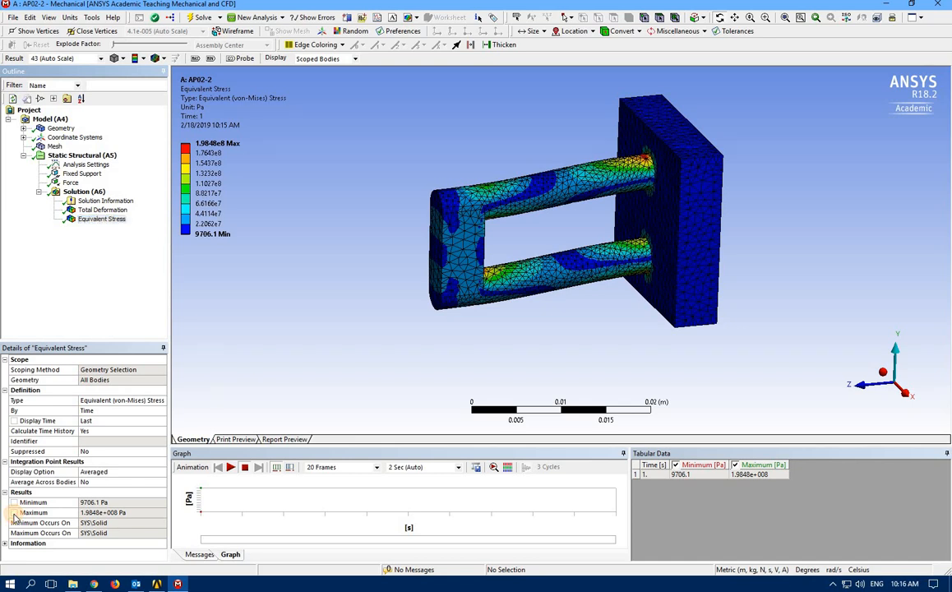
Make the Equivalent Stress Maximum (1.9848e8 Pa) a parameter and close Mechanical
left_click(16, 512)
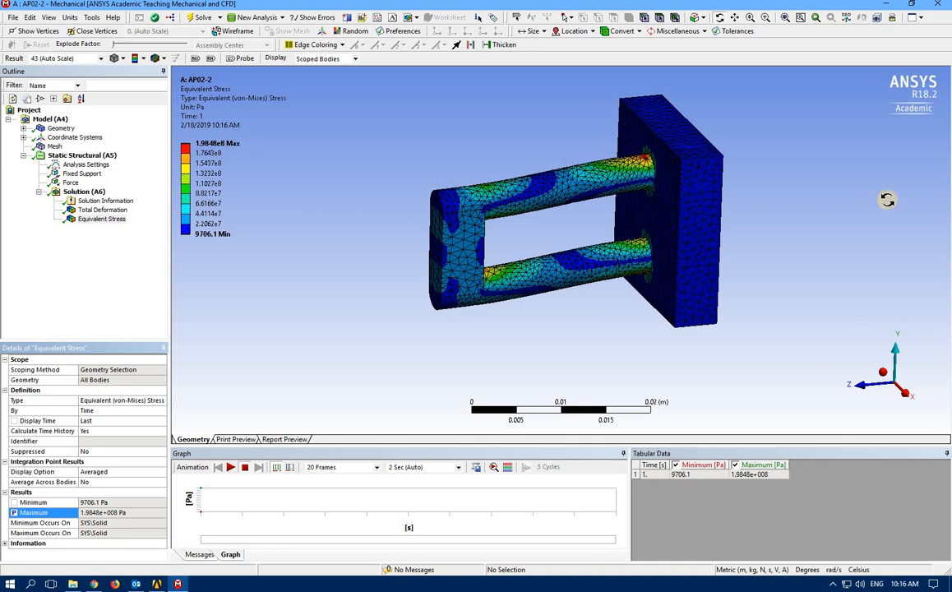
left_click(85, 308)
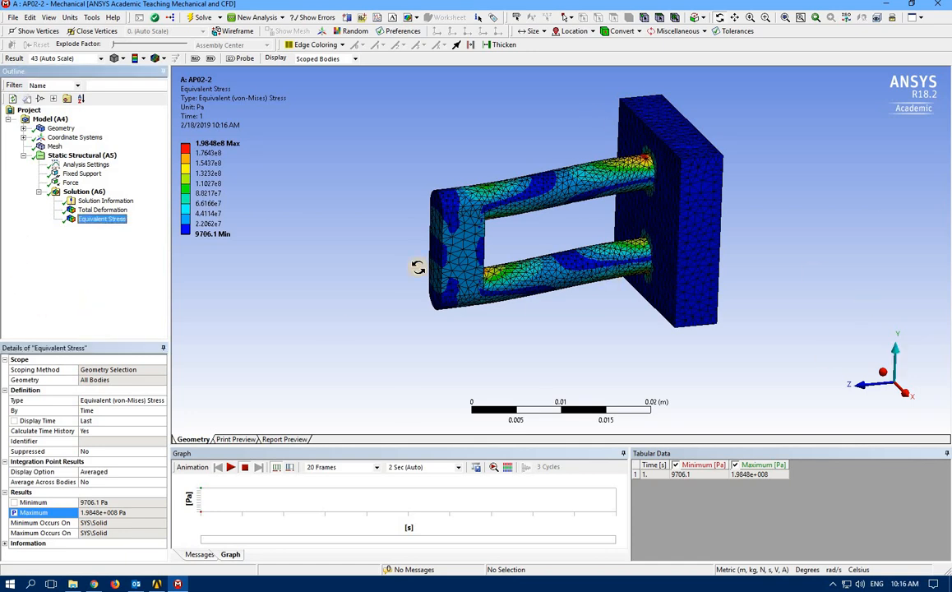
left_click(937, 5)
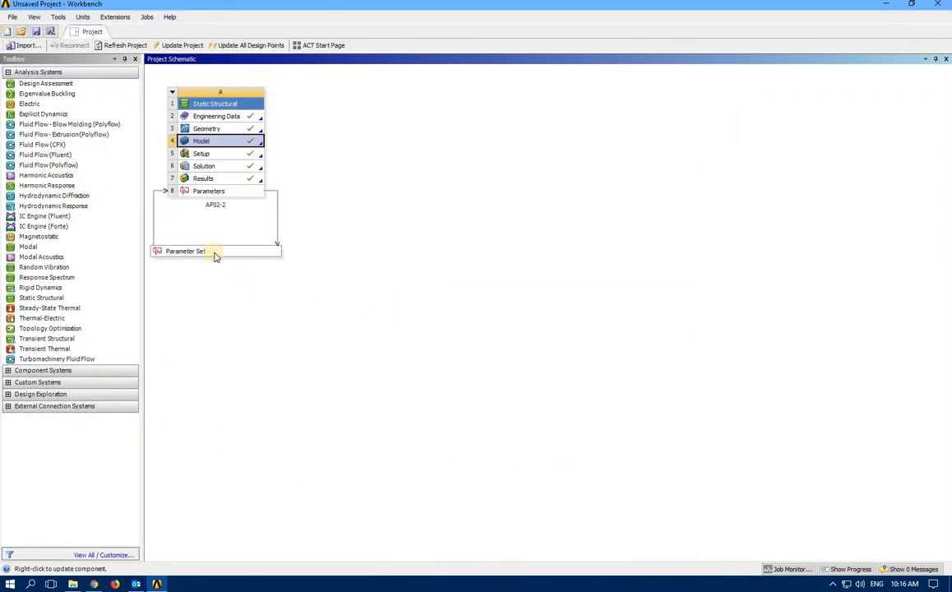
Open the Parameter Set tab from the Project Schematic, briefly switching back to the project view
double_click(214, 254)
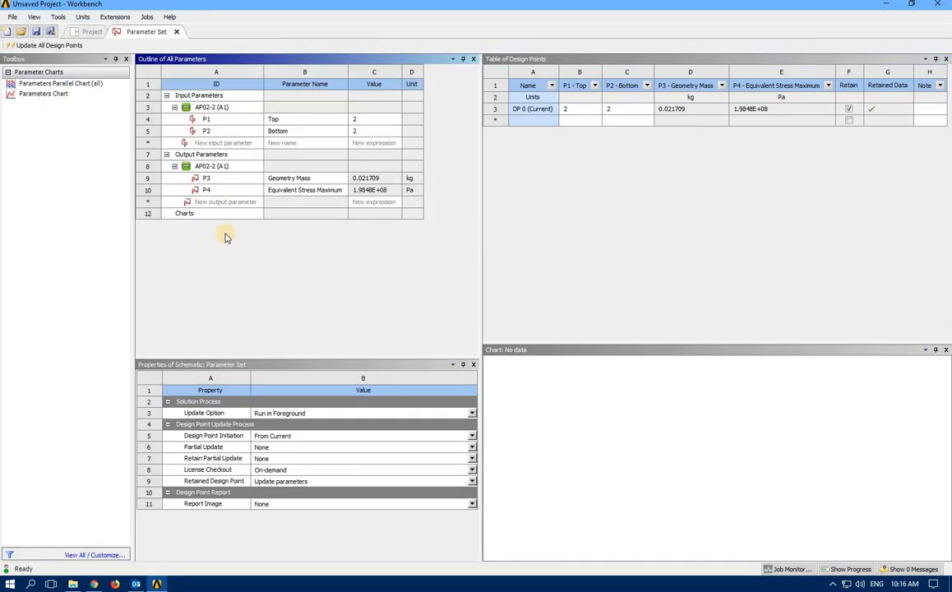
left_click(90, 34)
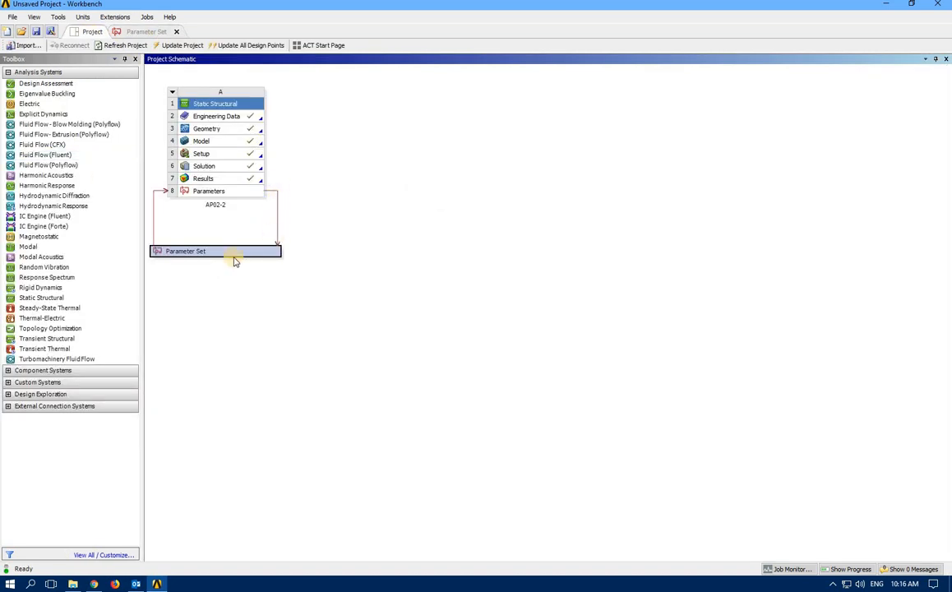
left_click(139, 31)
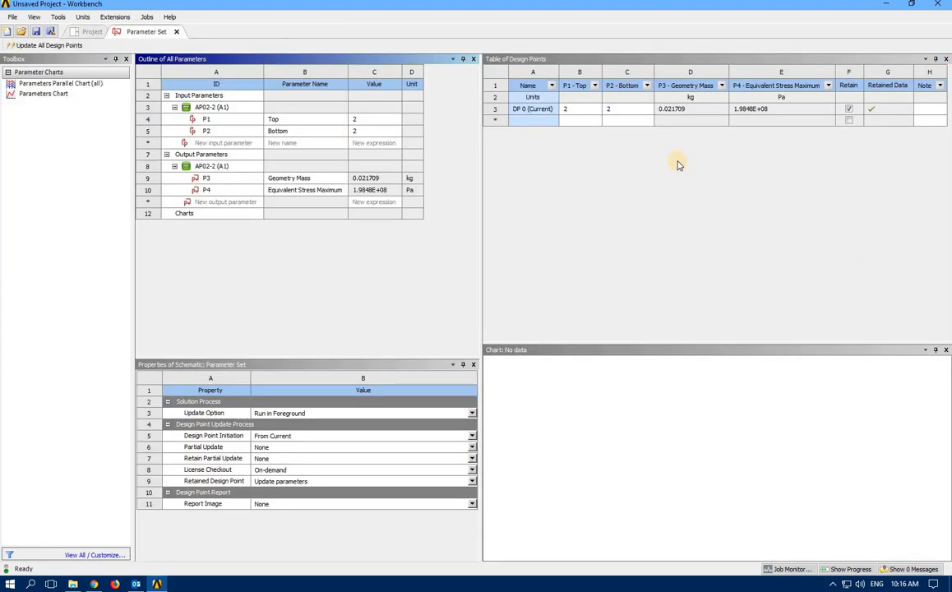
Enter three new design points with Top and Bottom both set to 1.5, 1 and 0.5
left_click(576, 122)
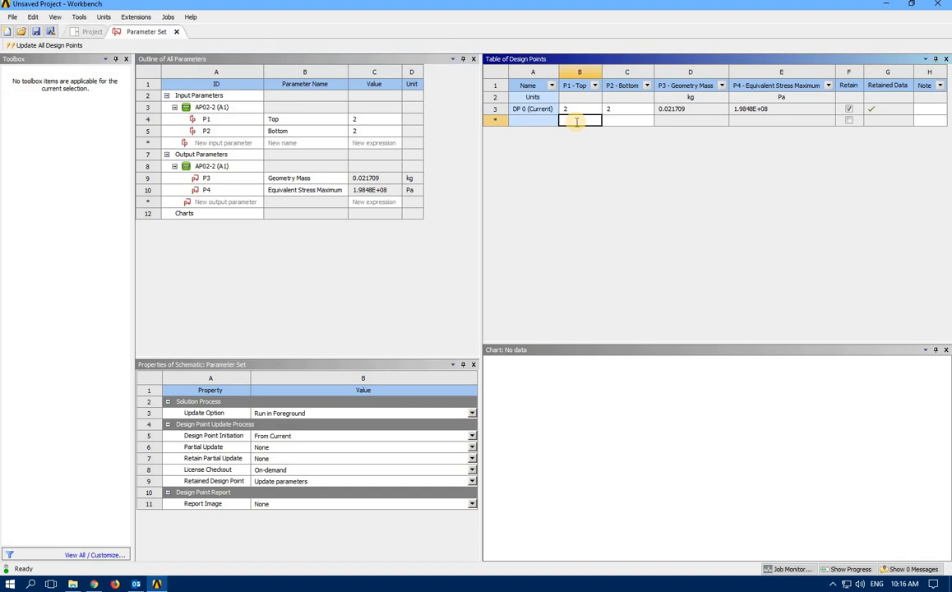
type("1.5")
left_click(622, 121)
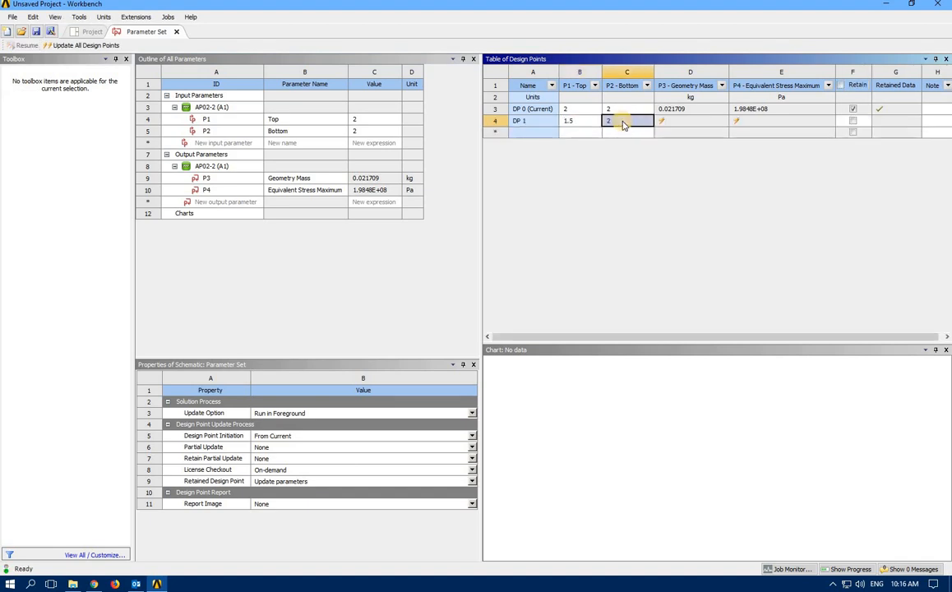
type("1.5")
left_click(586, 133)
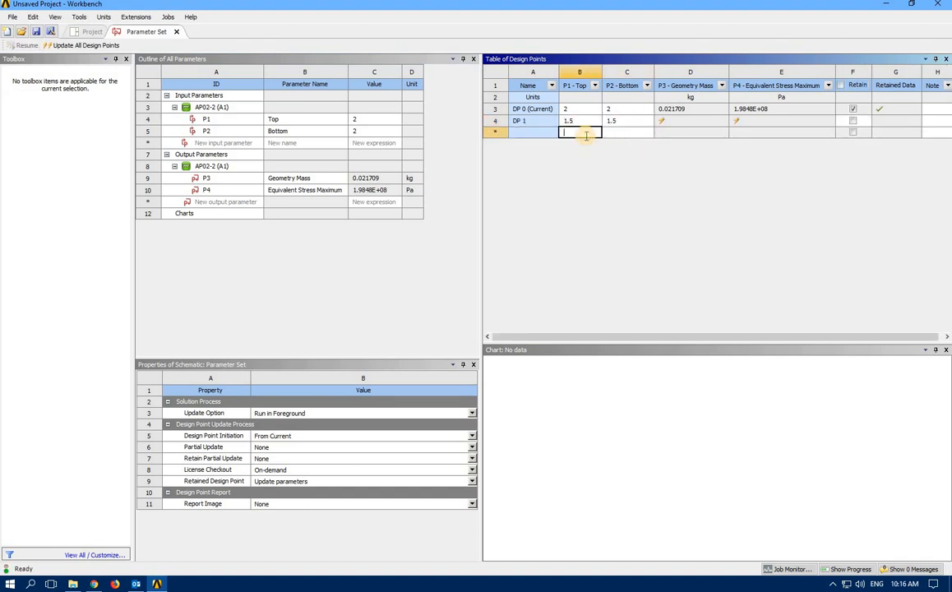
type("1")
left_click(638, 133)
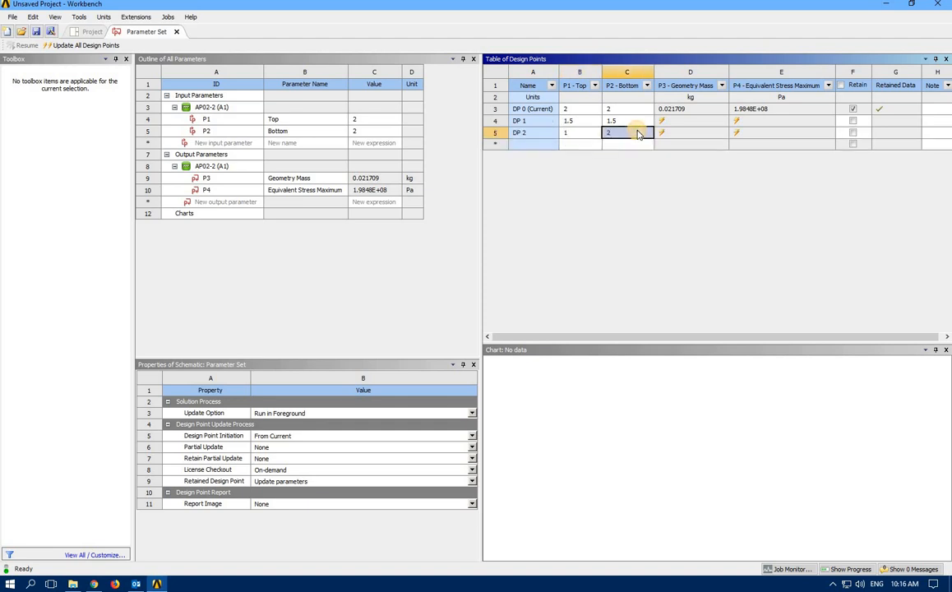
type("1")
left_click(589, 145)
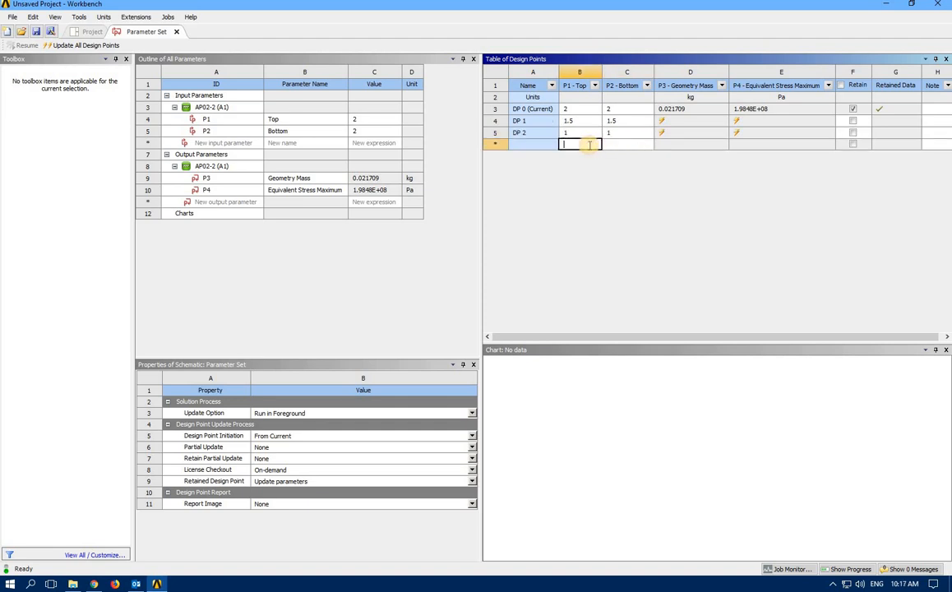
type("0.5")
left_click(619, 144)
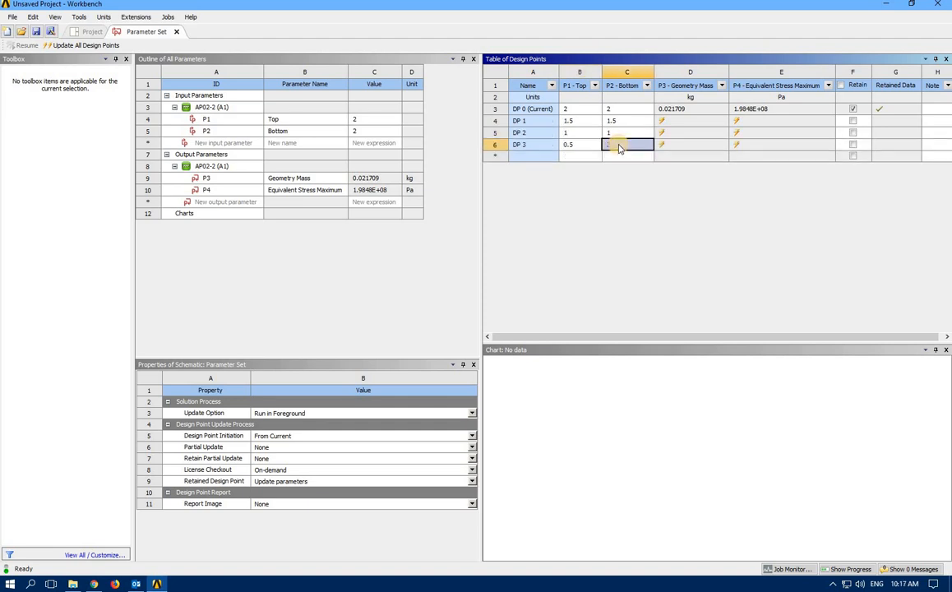
type("0.5")
left_click(629, 238)
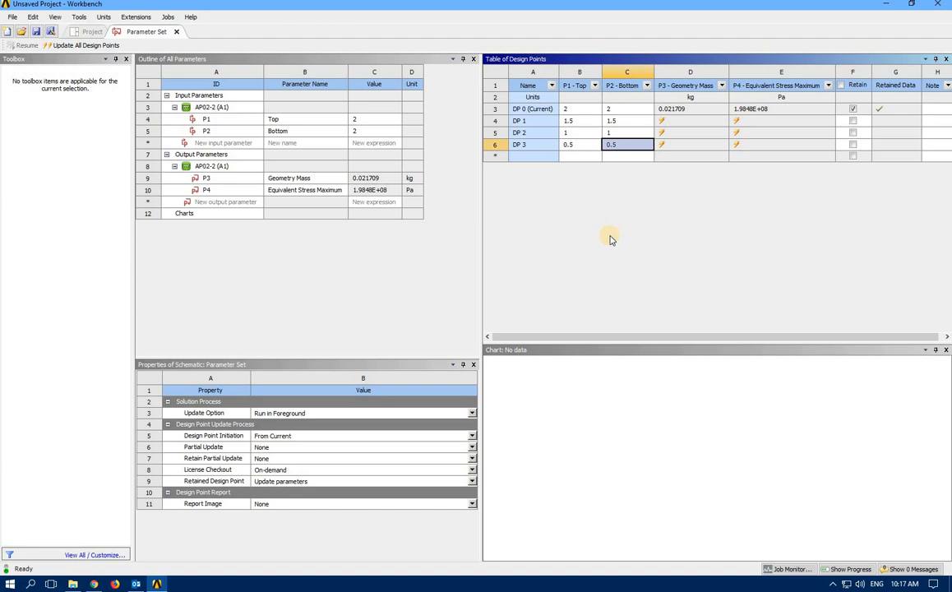
Run Update All Design Points to solve DP 1–3
left_click(65, 47)
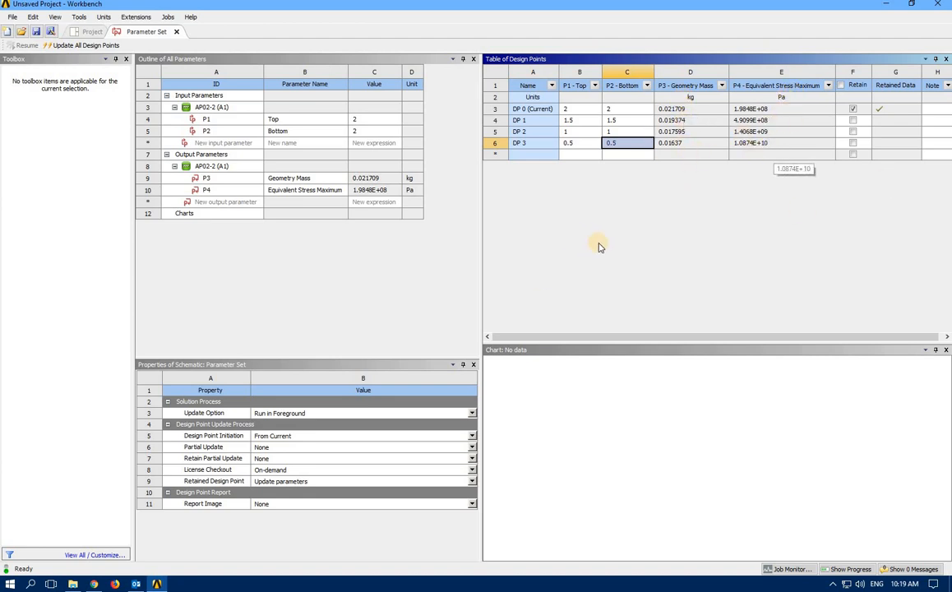
Add Parameter Chart 0 under the Charts group
left_click(188, 215)
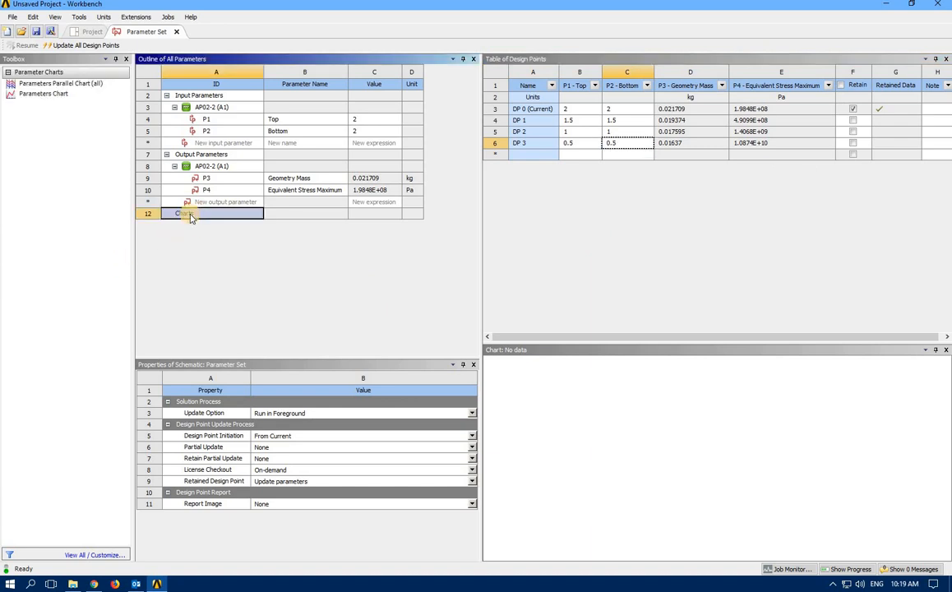
left_click(42, 96)
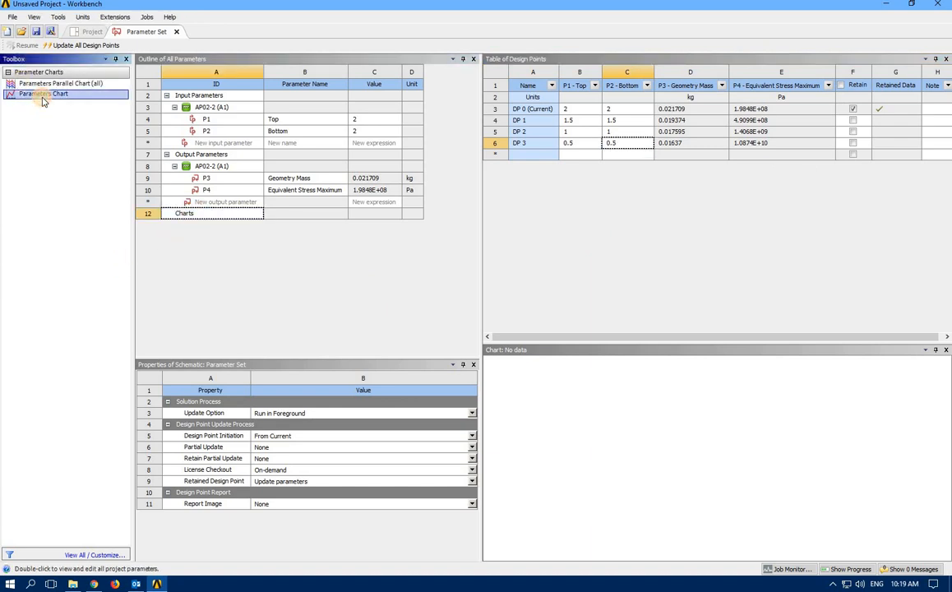
left_click_drag(43, 95, 173, 210)
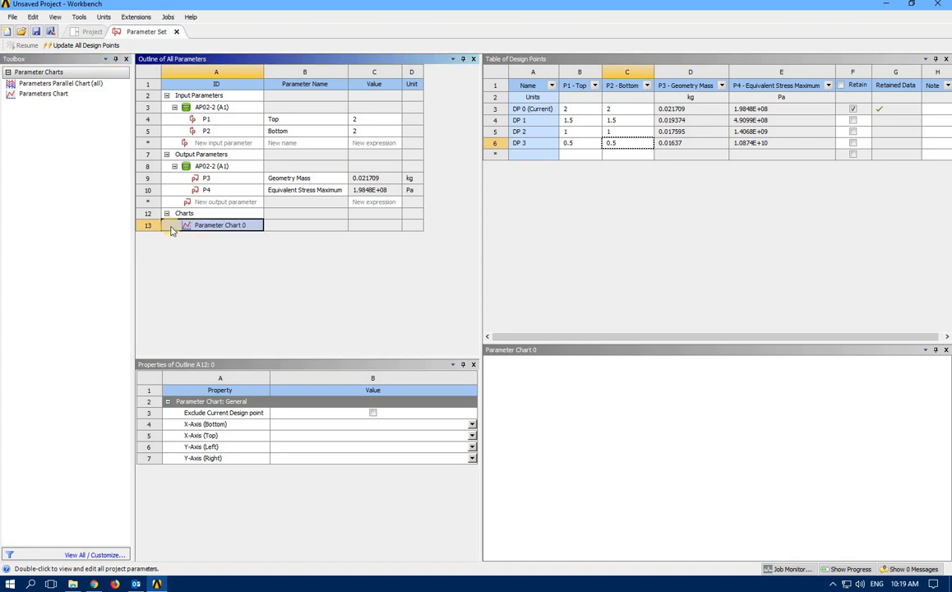
left_click(215, 229)
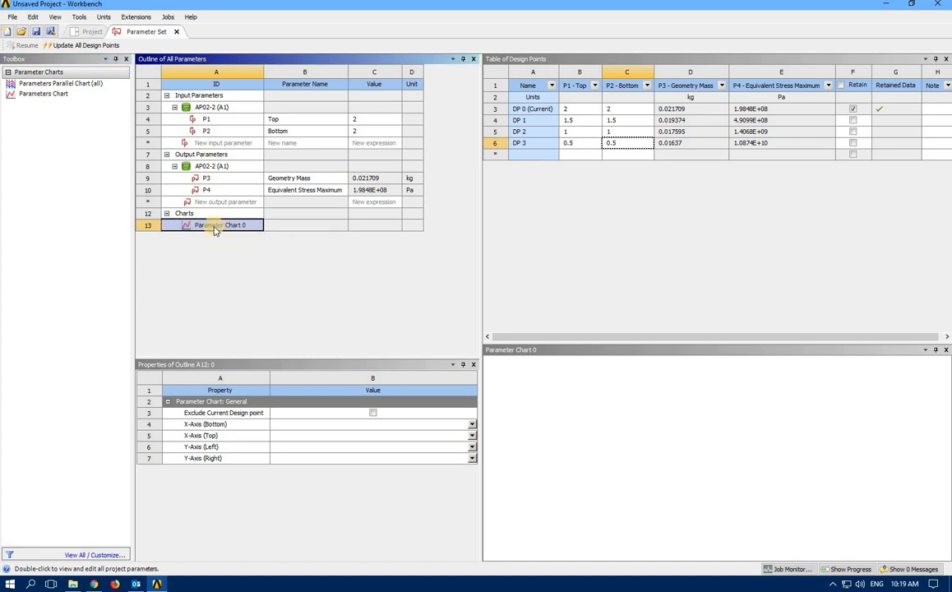
Plot P3 - Geometry Mass (left) and P4 - Equivalent Stress Maximum (right) against P1 - Top
left_click(472, 425)
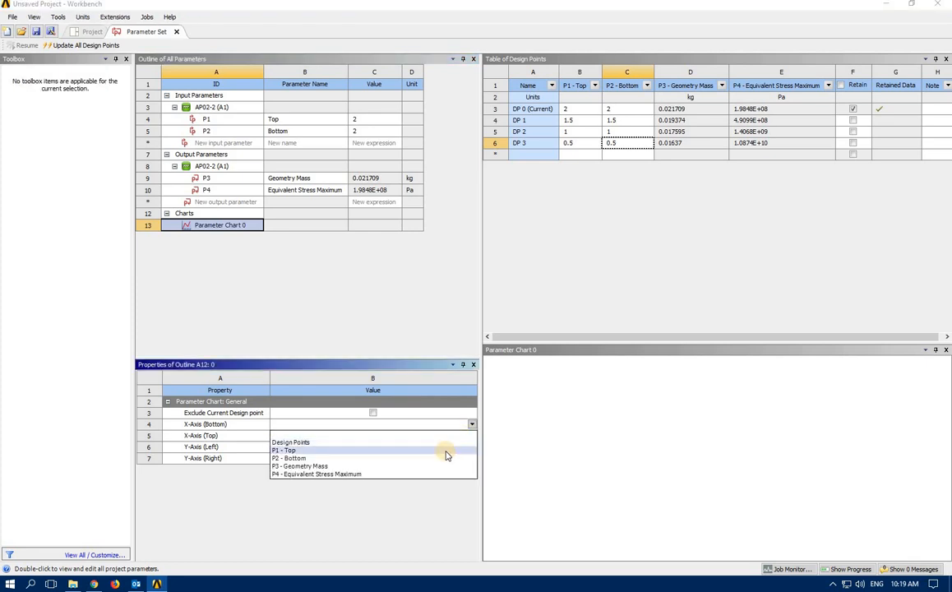
left_click(446, 453)
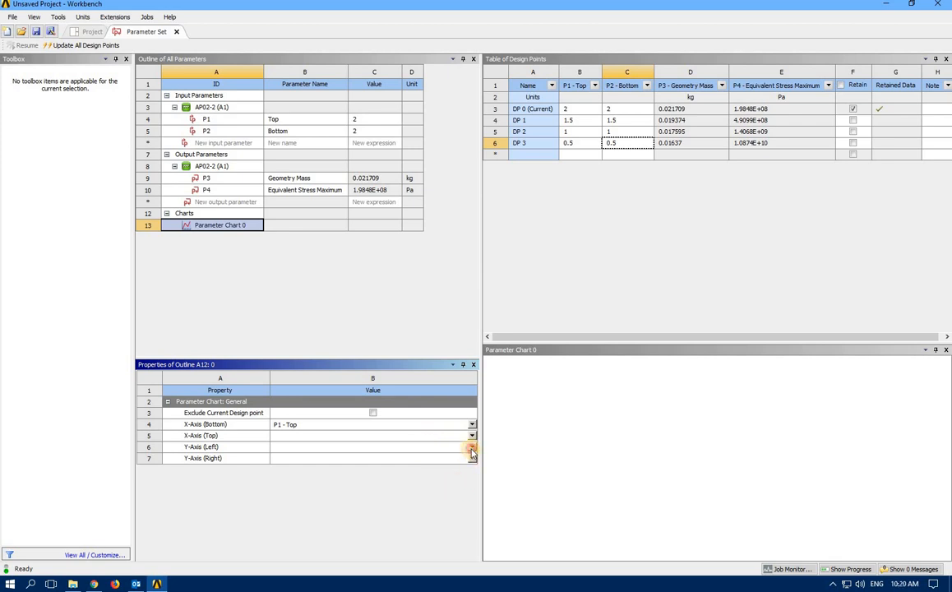
left_click(472, 449)
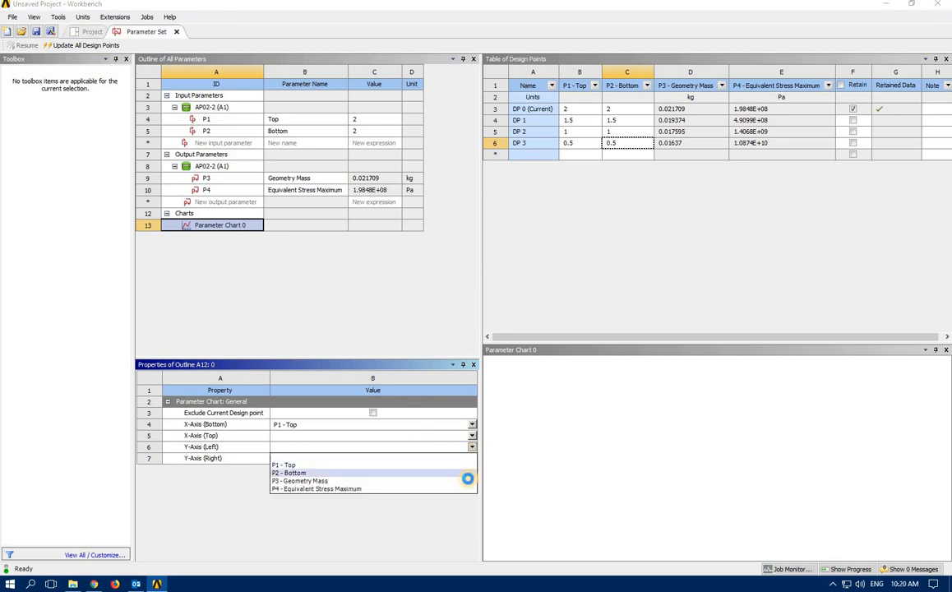
left_click(467, 481)
left_click(472, 458)
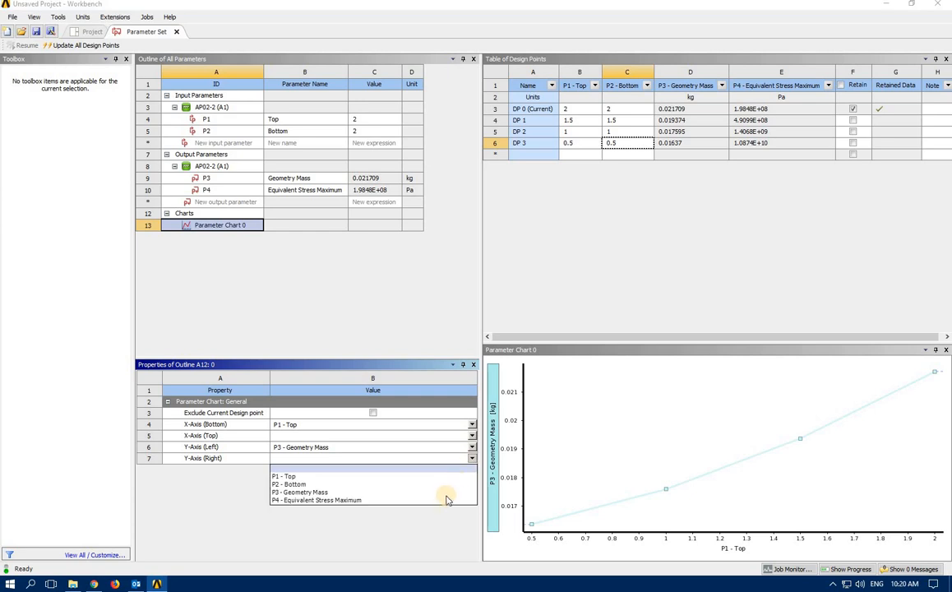
left_click(443, 500)
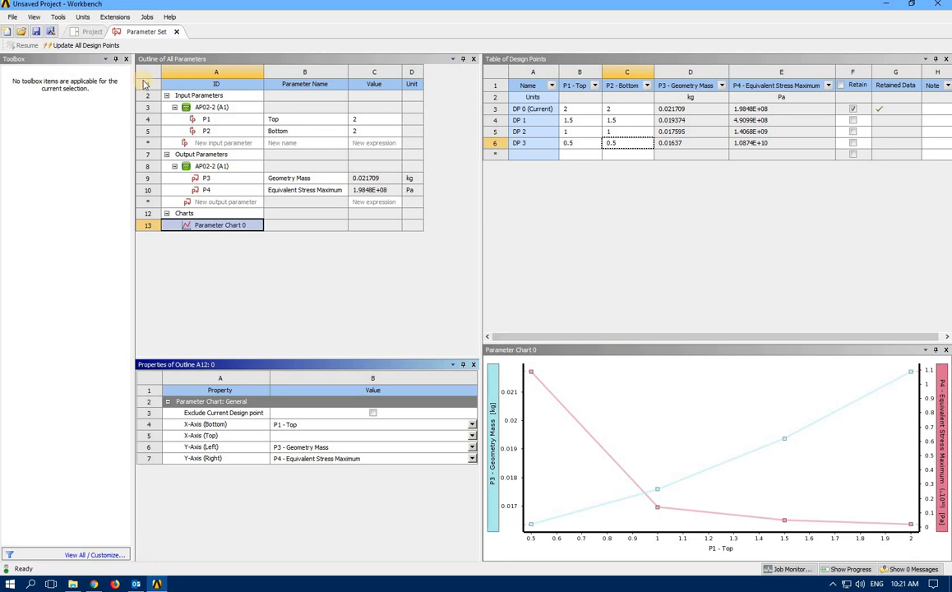
Reopen the AP02-2 Static Structural model in Mechanical, rotate it, and show its mesh
left_click(88, 31)
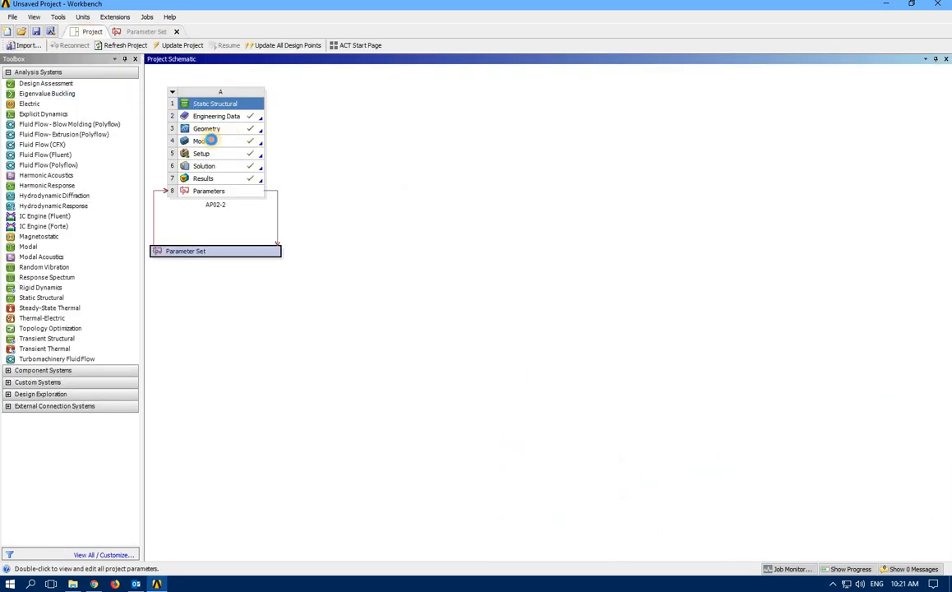
double_click(218, 142)
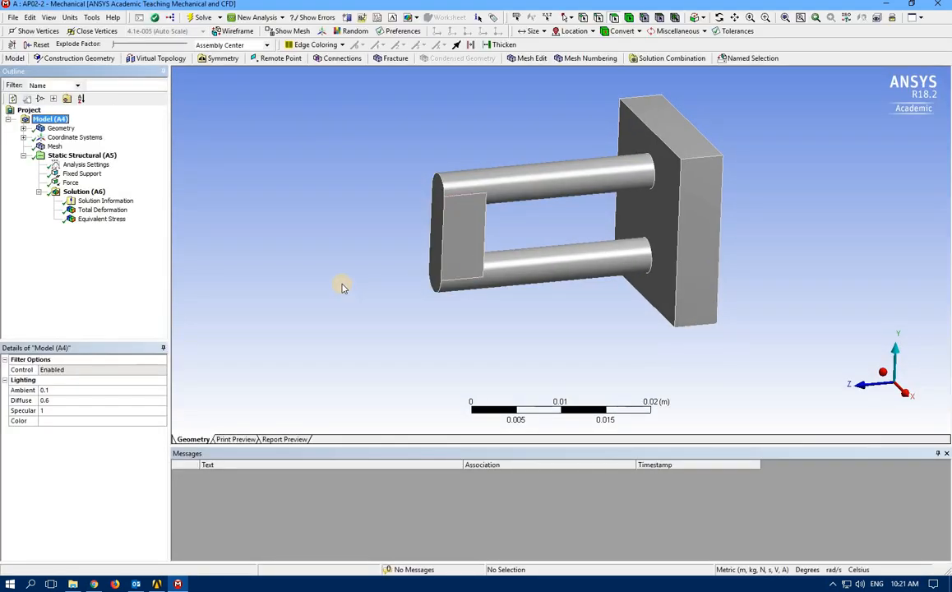
mouse_move(416, 272)
middle_mouse_down()
mouse_move(414, 305)
mouse_move(371, 259)
mouse_move(386, 292)
middle_mouse_up()
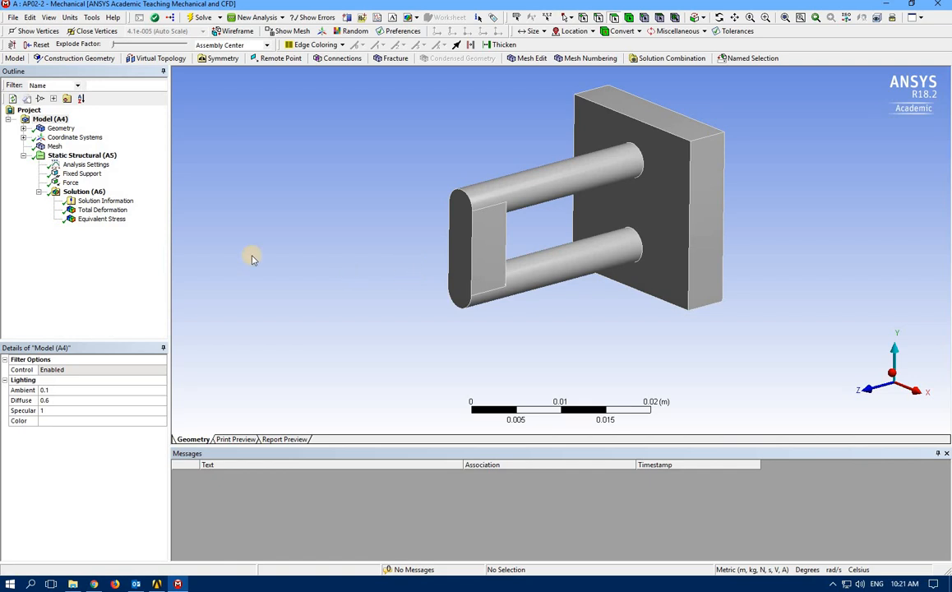
left_click(41, 148)
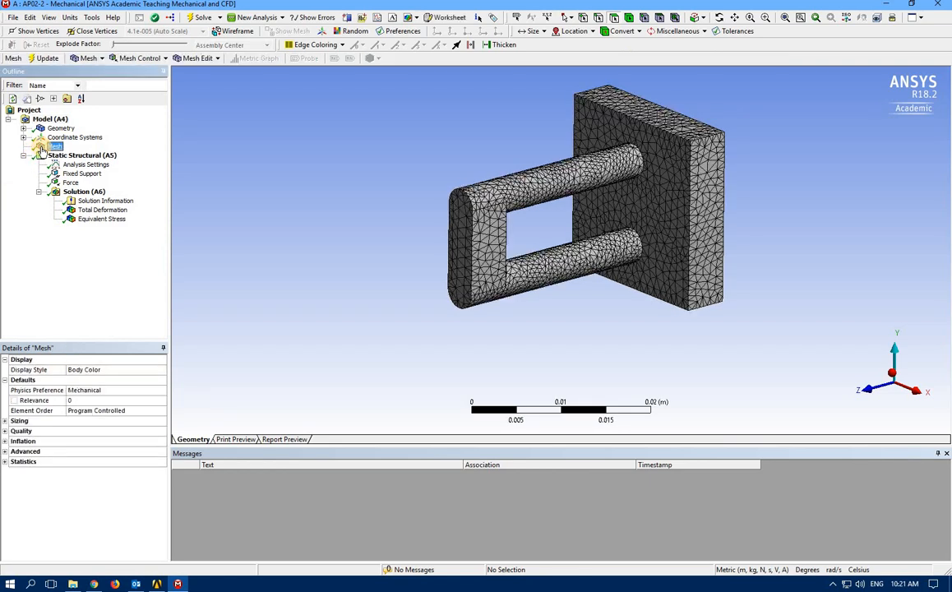
Add a 0.001 m Face Sizing to the upper cylinder's face
left_click(585, 179)
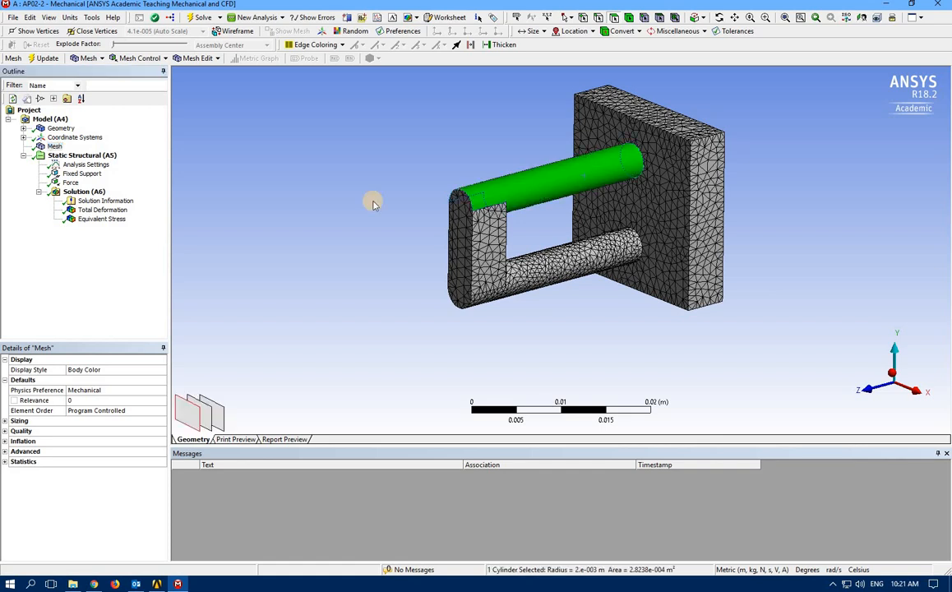
right_click(55, 147)
mouse_move(127, 152)
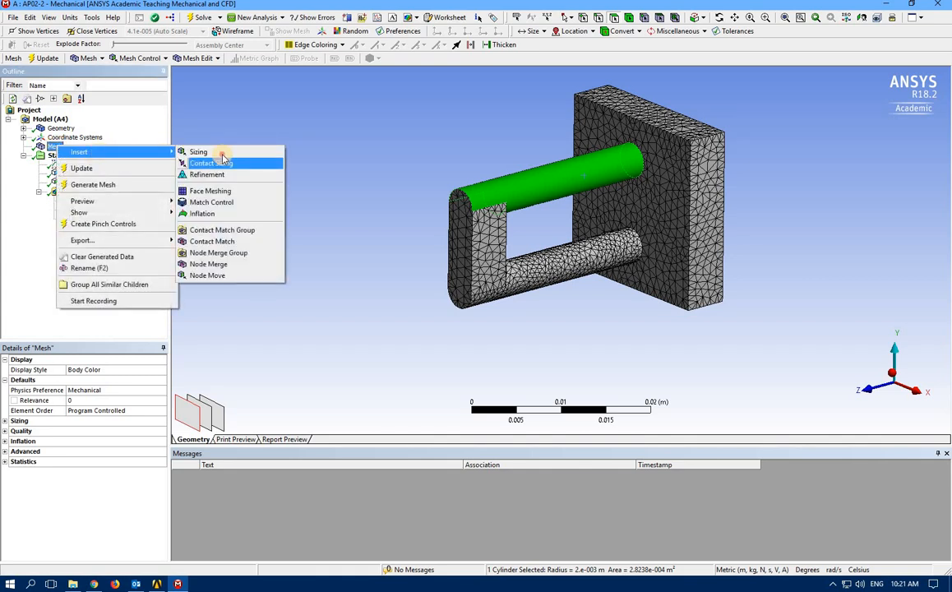
left_click(202, 153)
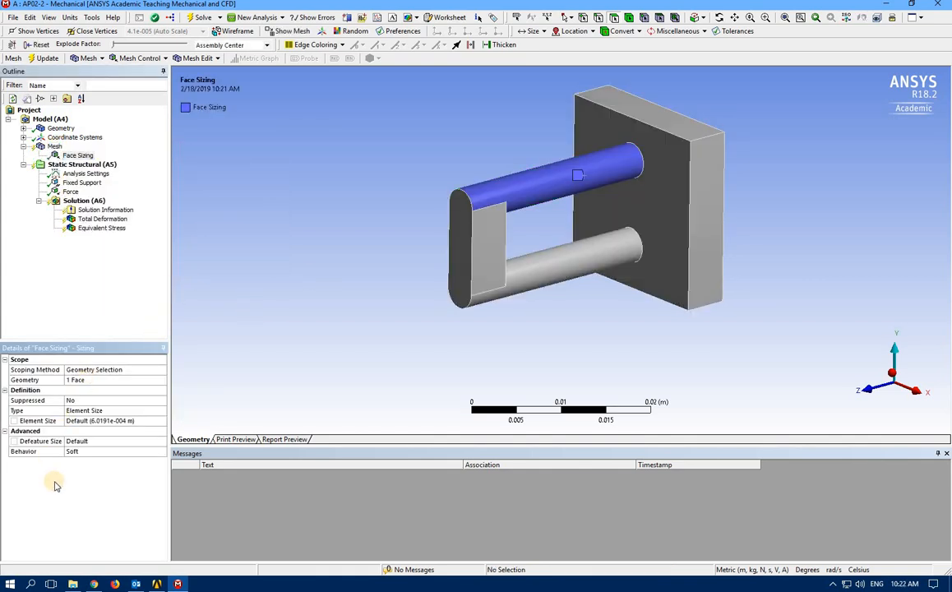
left_click(115, 424)
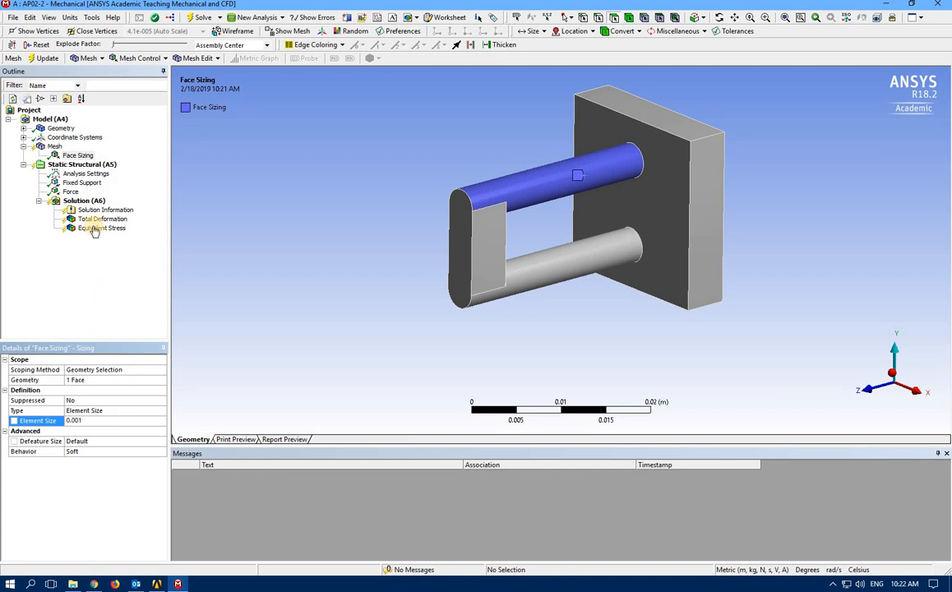
left_click(68, 156)
Regenerate the mesh with the new face sizing applied
right_click(53, 147)
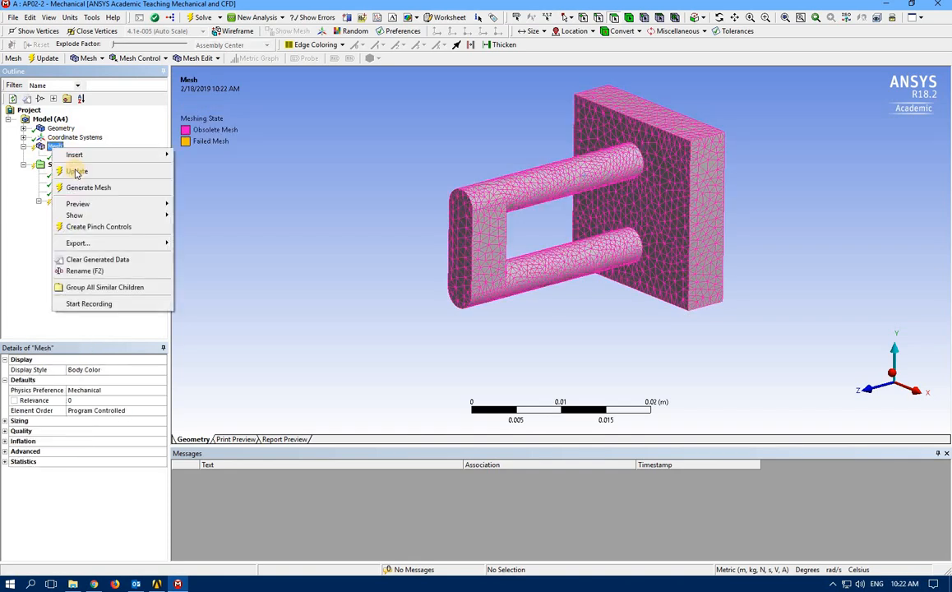
left_click(83, 187)
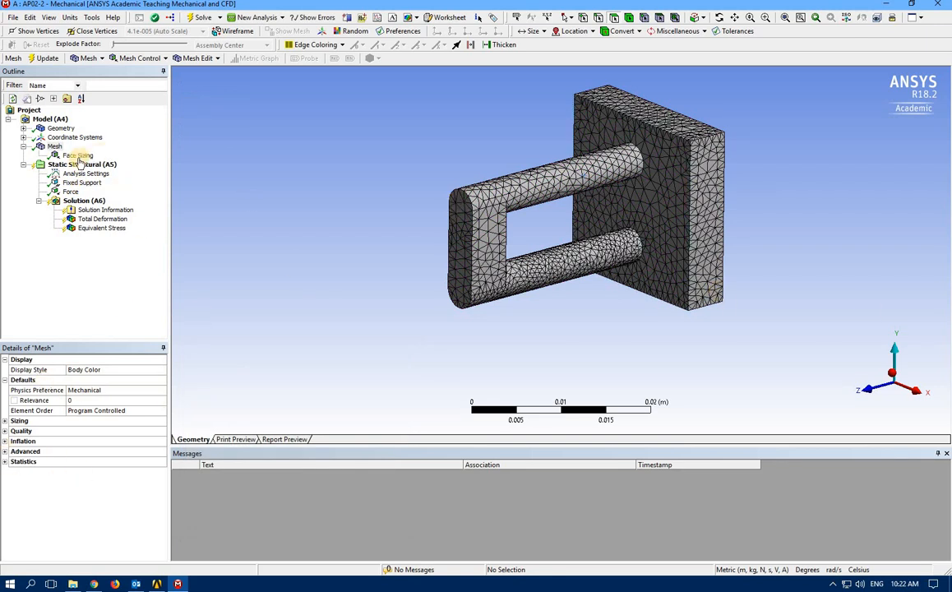
left_click(78, 157)
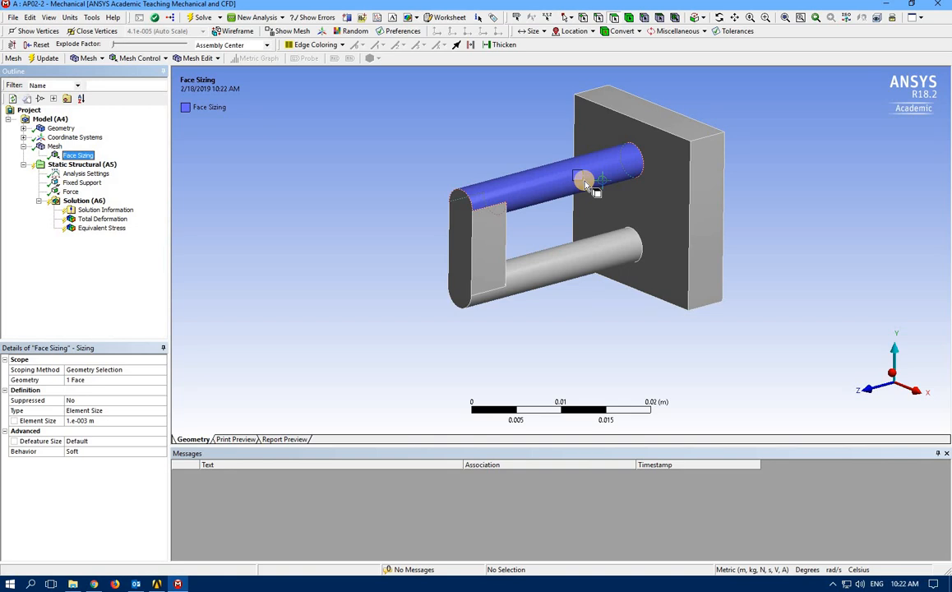
Make the face sizing Element Size parameter P5, solve, and reopen Workbench's Parameter Set
left_click(15, 425)
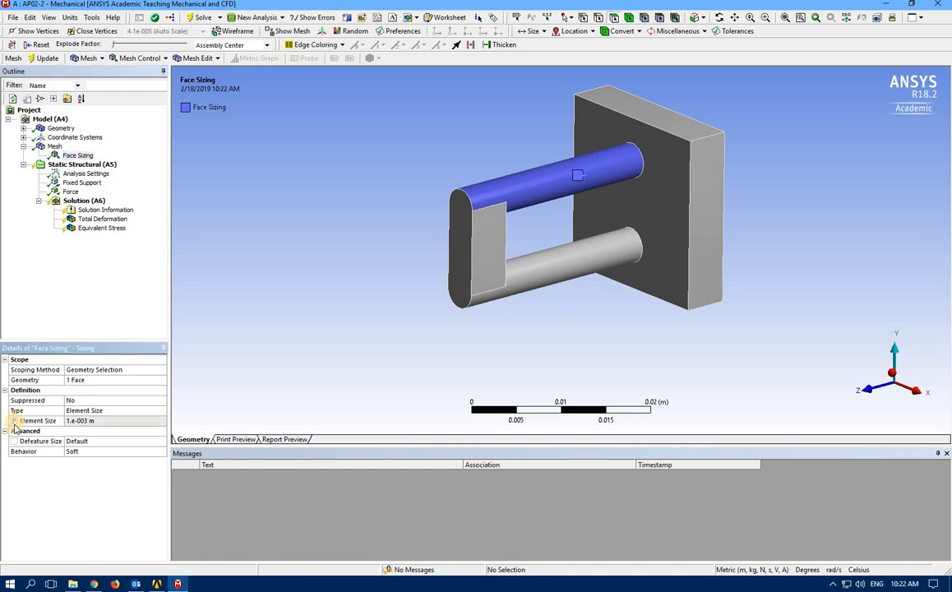
left_click(200, 18)
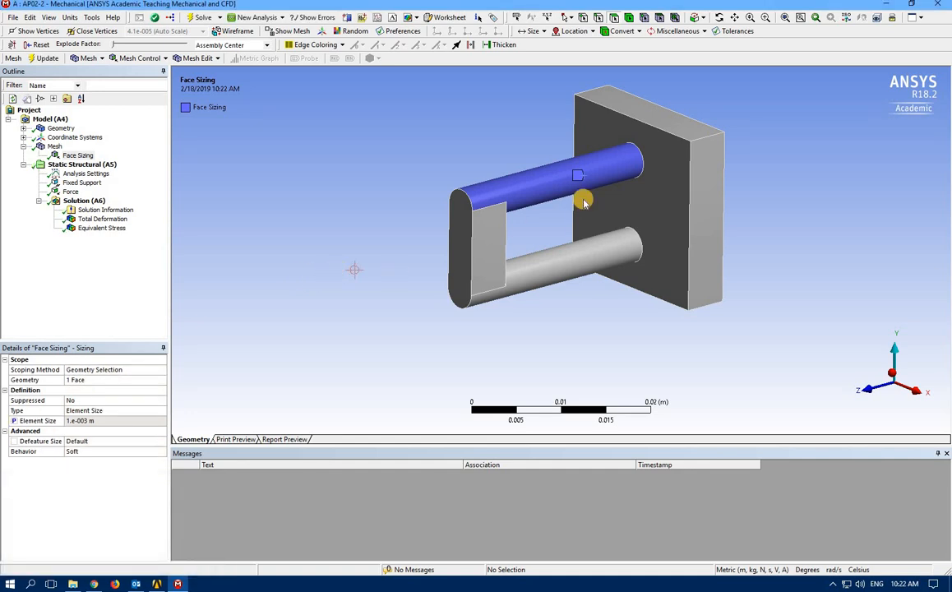
left_click(938, 4)
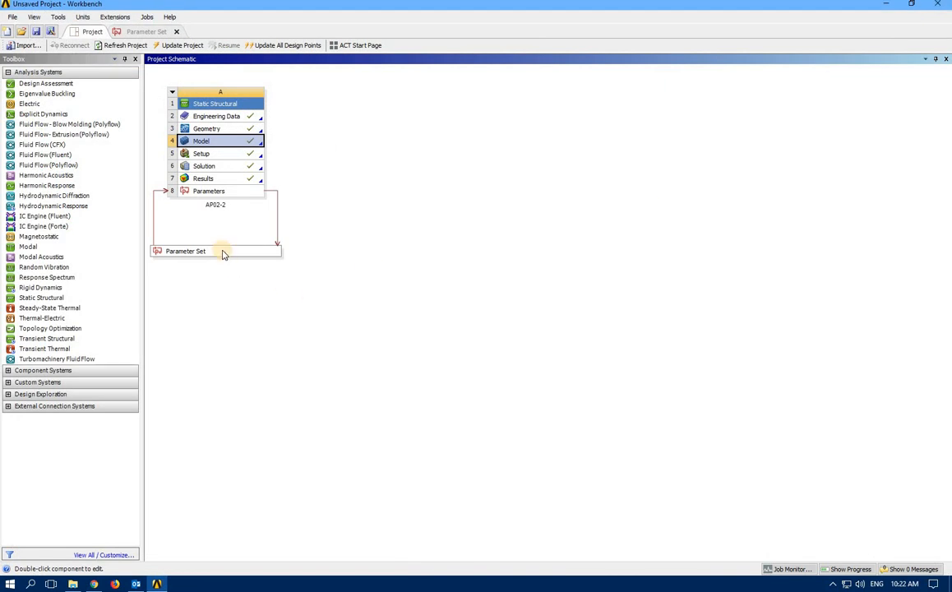
double_click(223, 251)
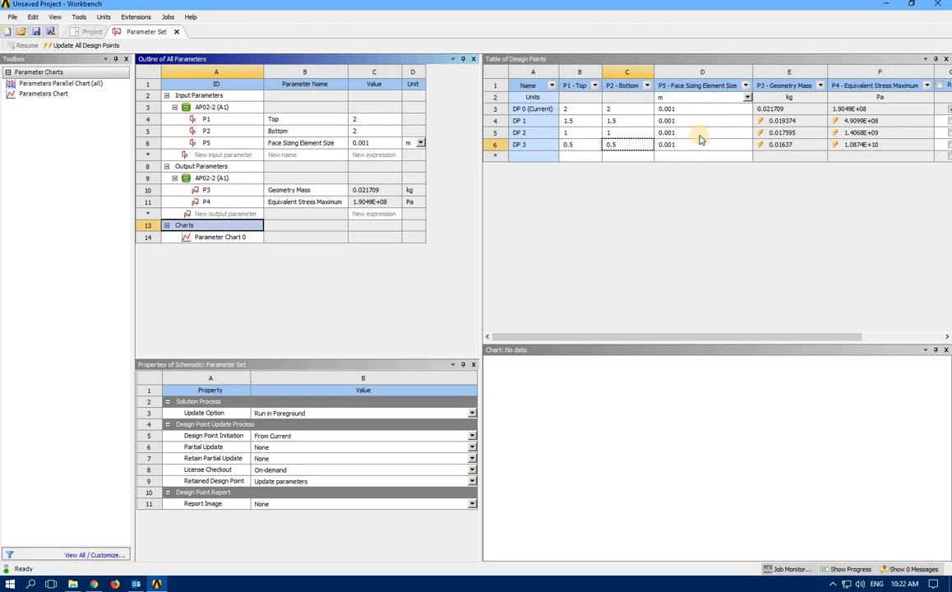
Set P1 - Top and P2 - Bottom to 2 for DP 1, DP 2 and DP 3
left_click(567, 121)
left_click(572, 121)
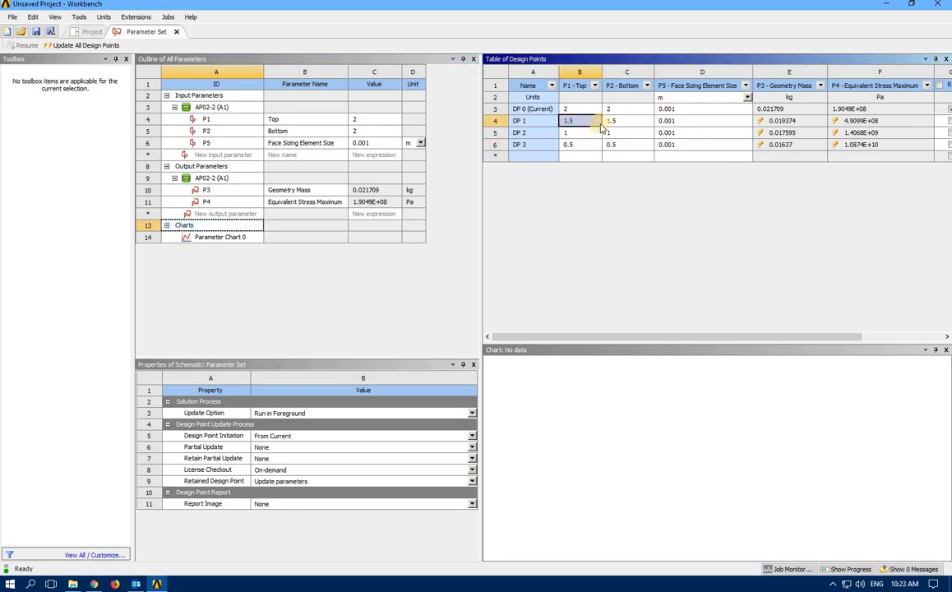
type("2")
left_click(612, 122)
type("2")
left_click(574, 133)
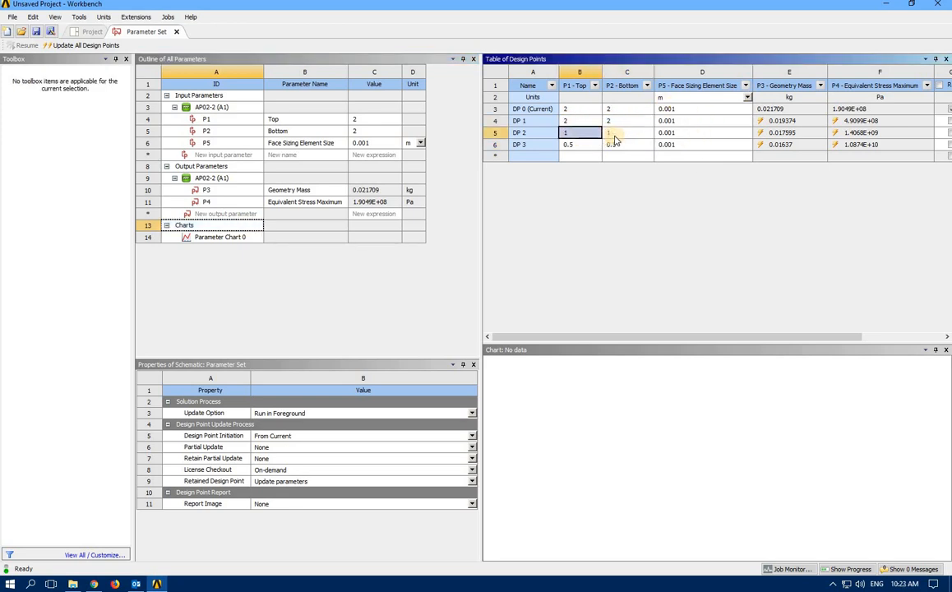
type("2")
left_click(612, 133)
type("2")
left_click(578, 144)
type("2")
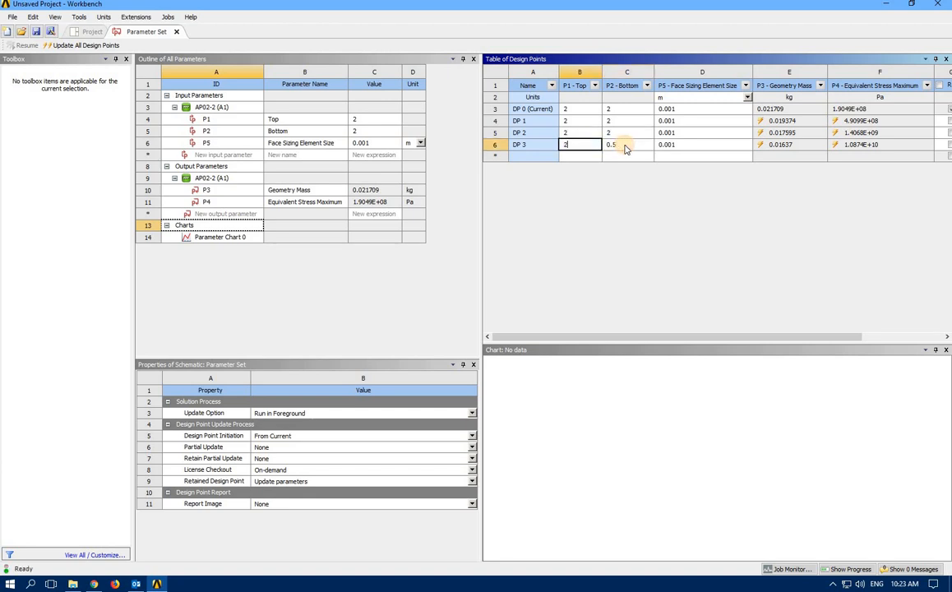
left_click(622, 145)
type("2")
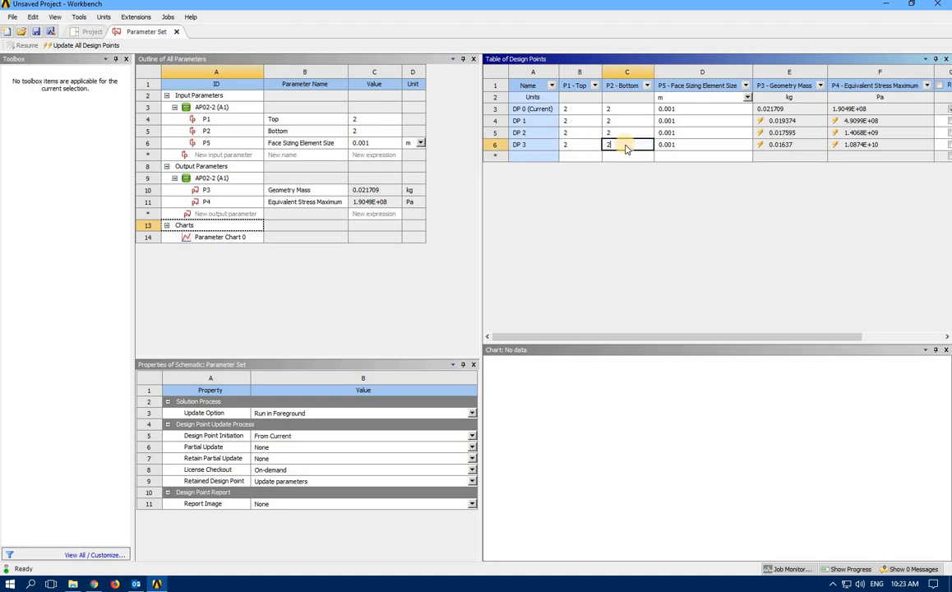
left_click(606, 207)
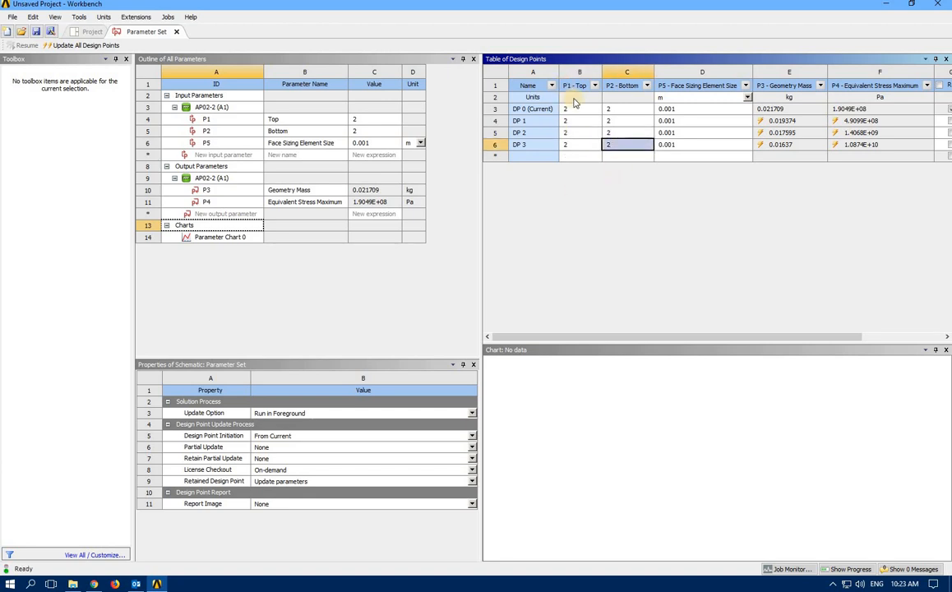
Give DP 1–3 face sizing element sizes of 0.0008, 0.0006 and 0.0004 m
left_click(682, 121)
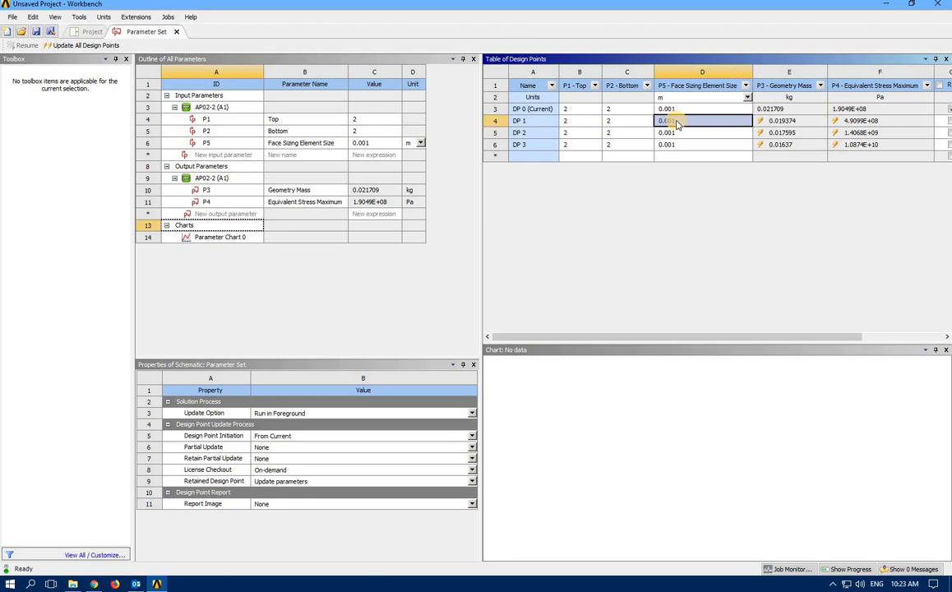
type("0")
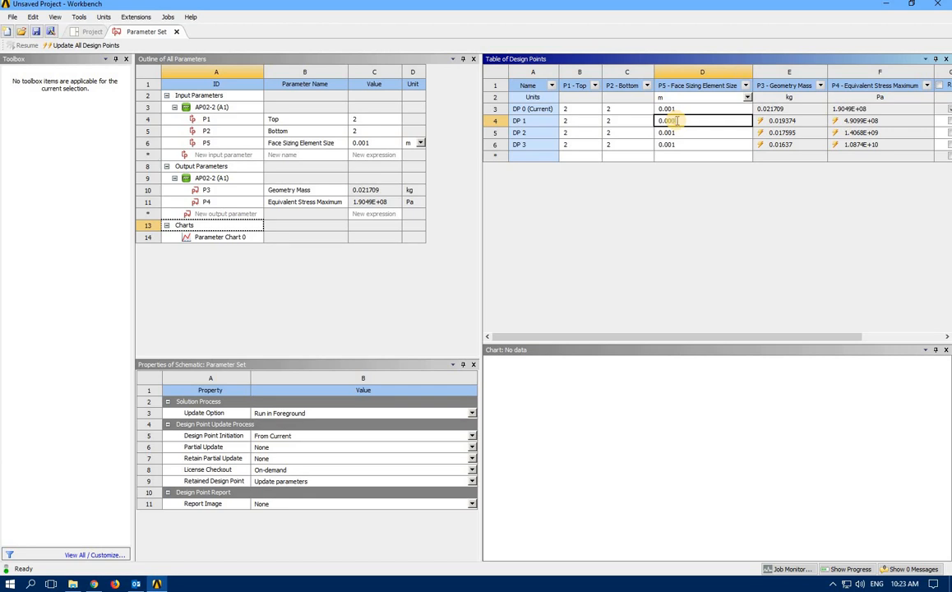
type(".0008")
left_click(668, 135)
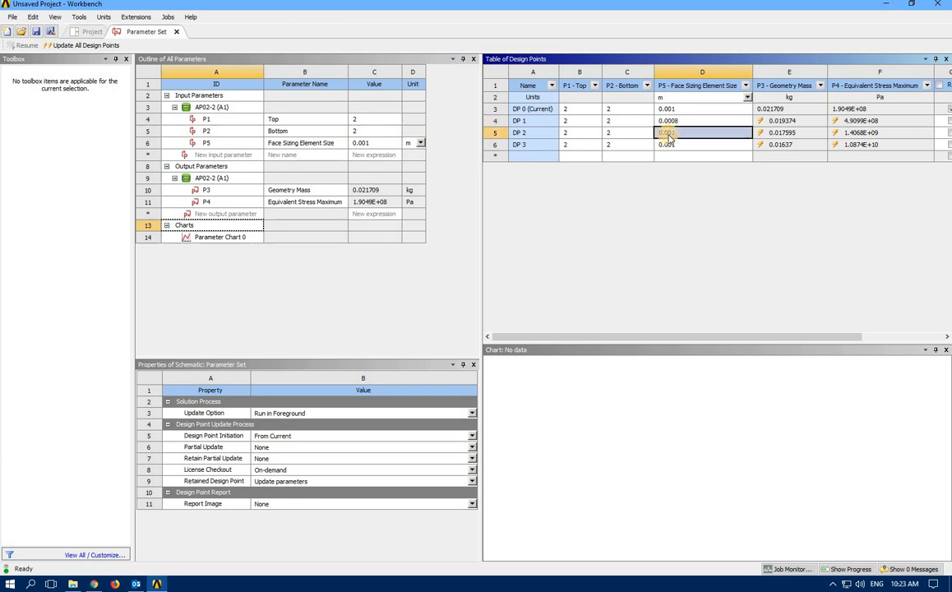
left_click(669, 135)
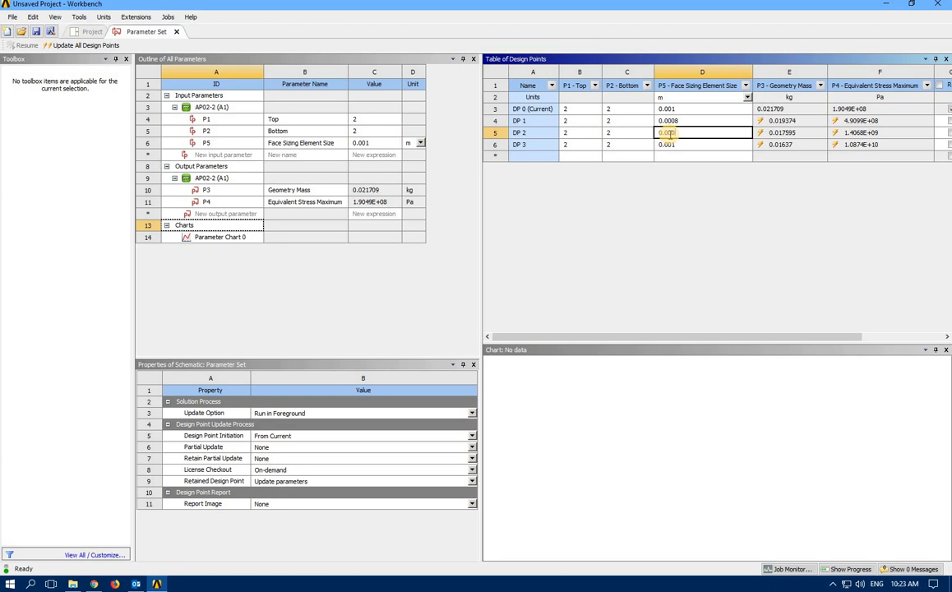
left_click(667, 144)
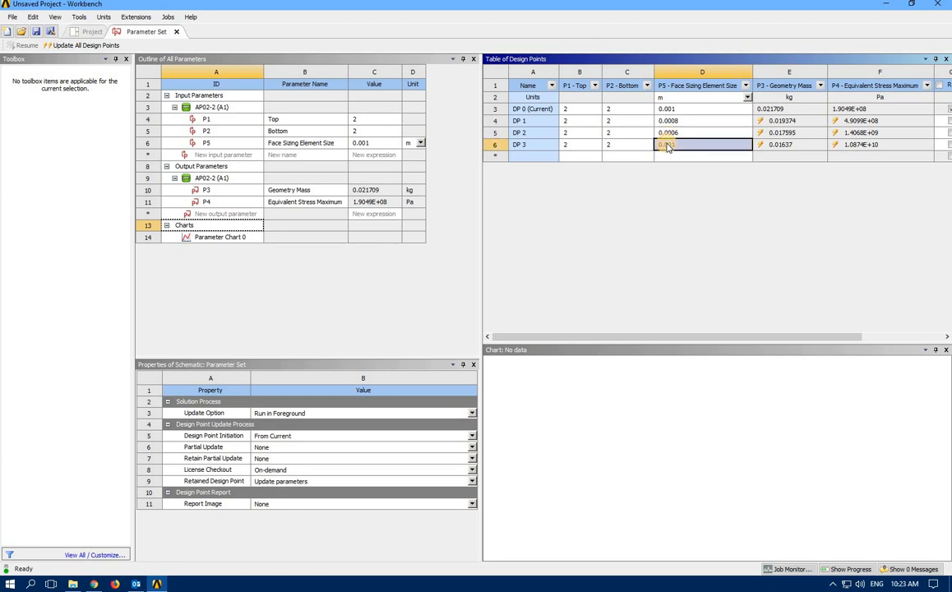
type("0.000")
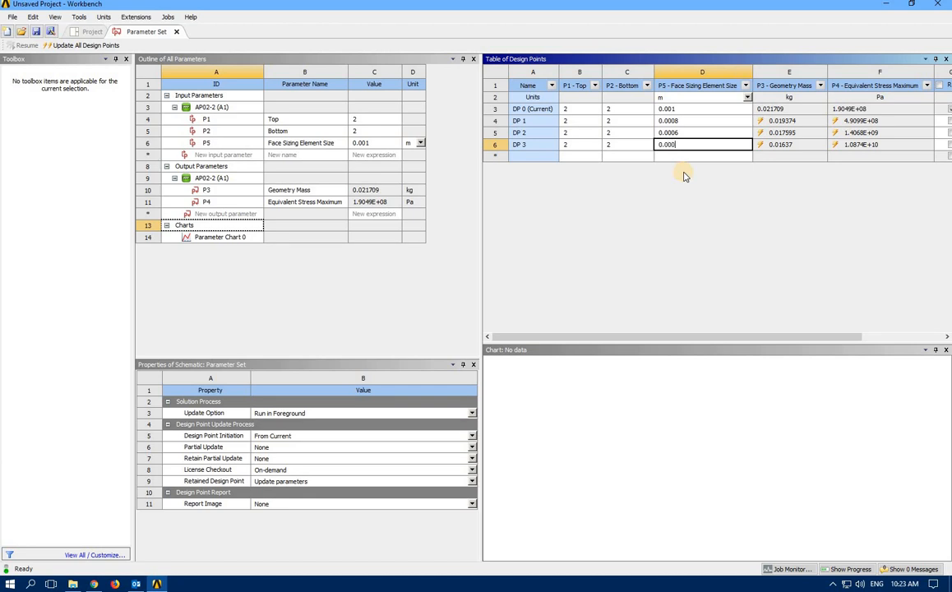
type("4")
key("Return")
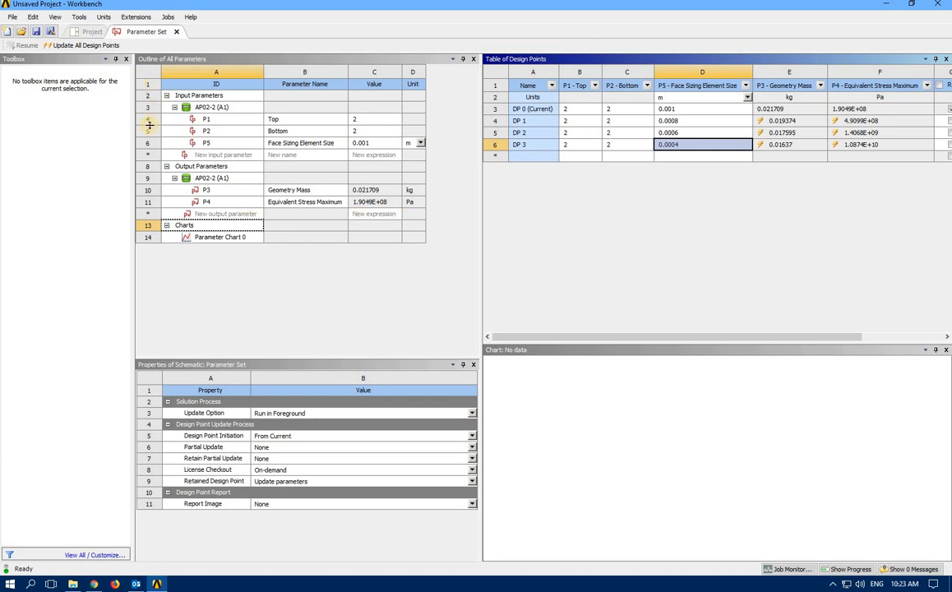
Run Update All Design Points to solve DP 1–3 with their new element sizes
left_click(62, 45)
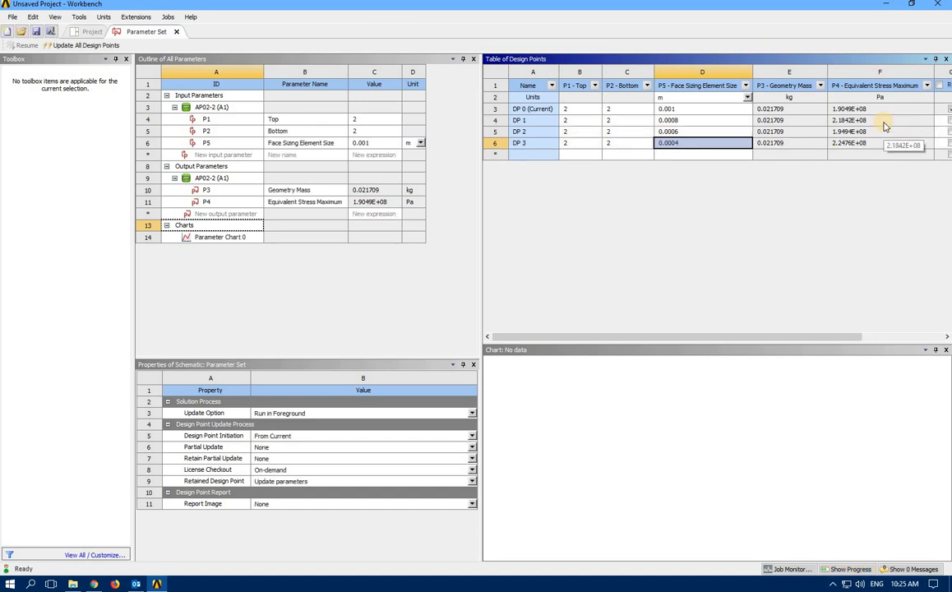
Add DP 4 with Top 2 and element size 0.0001 m, then update all design points
left_click(564, 155)
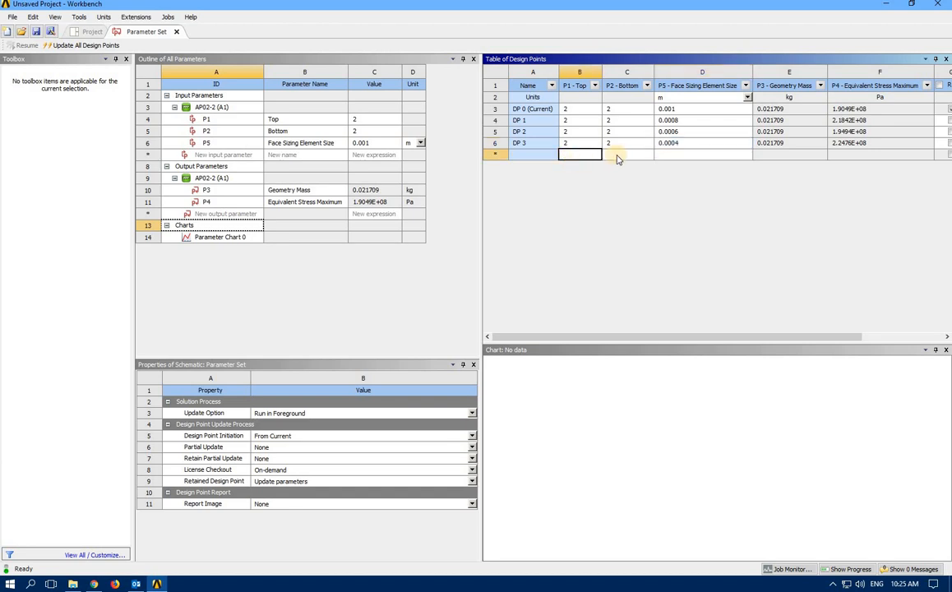
type("2")
key("Tab")
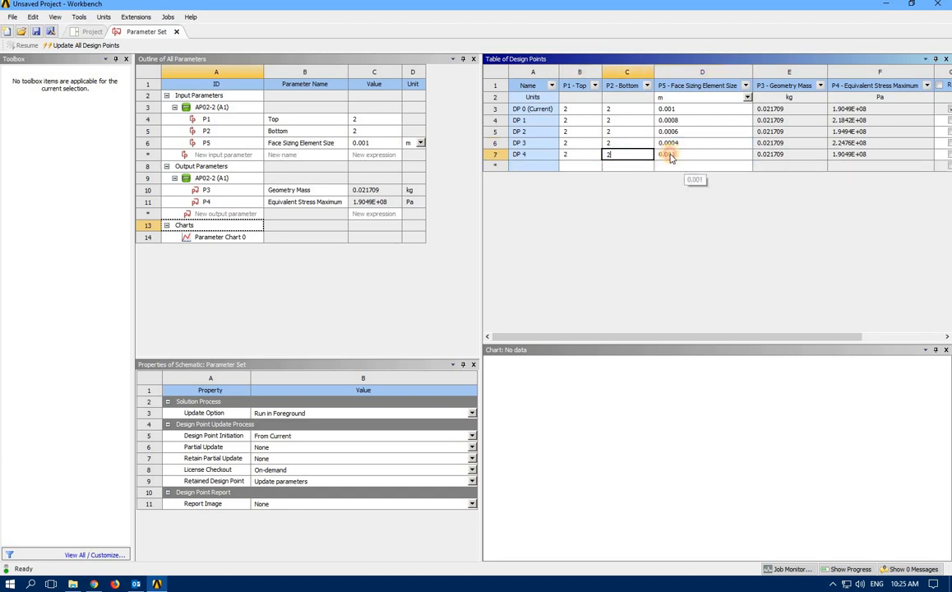
left_click(670, 156)
type("0.000")
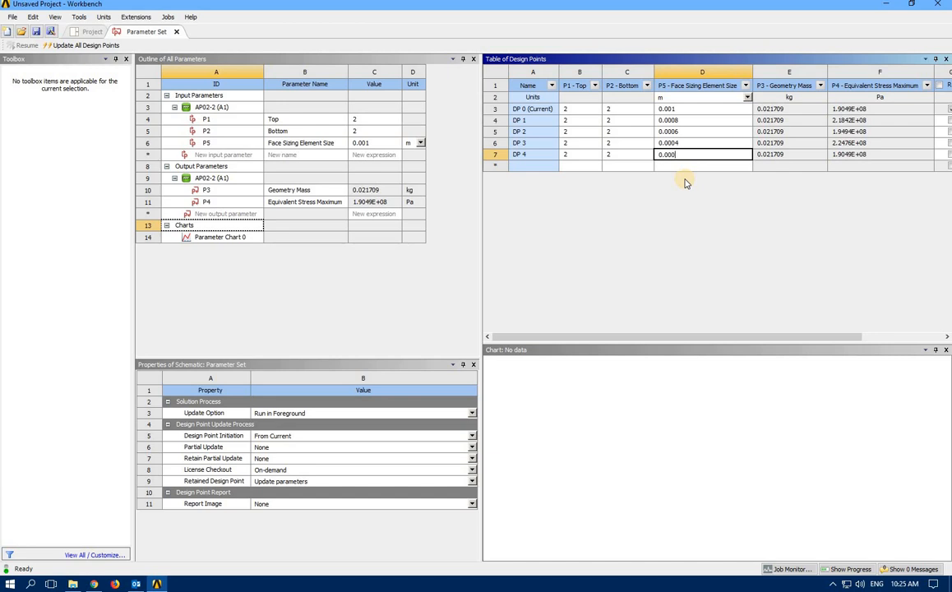
type("1")
key("Return")
left_click(71, 47)
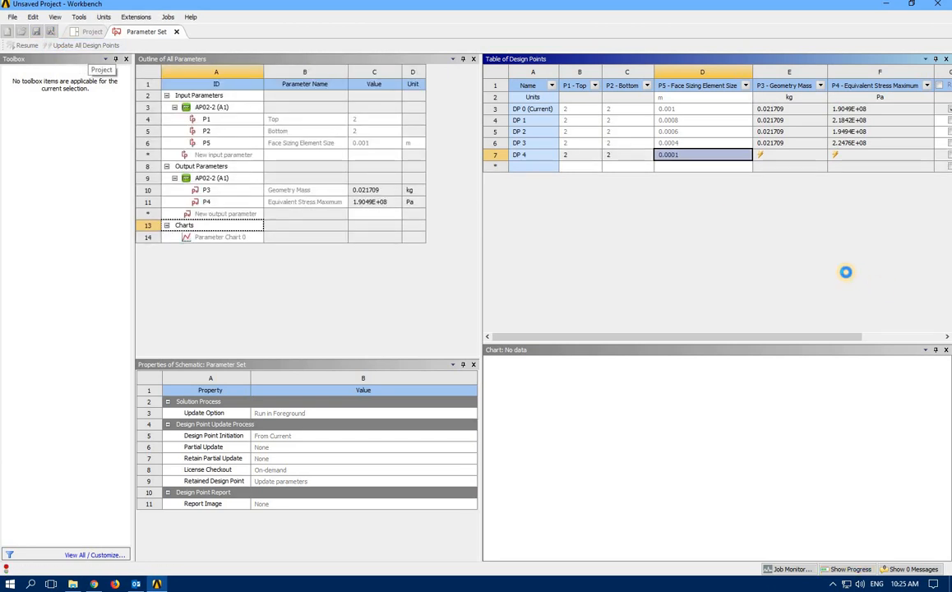
Try adding another Parameters Chart under Charts and dismiss the DP 4 licence-limit failure message
left_click(183, 225)
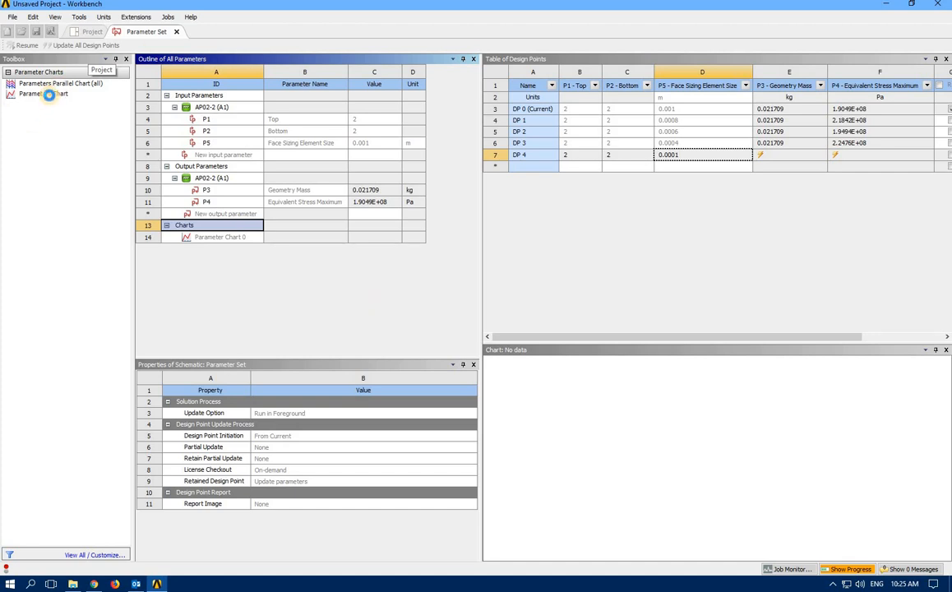
double_click(50, 94)
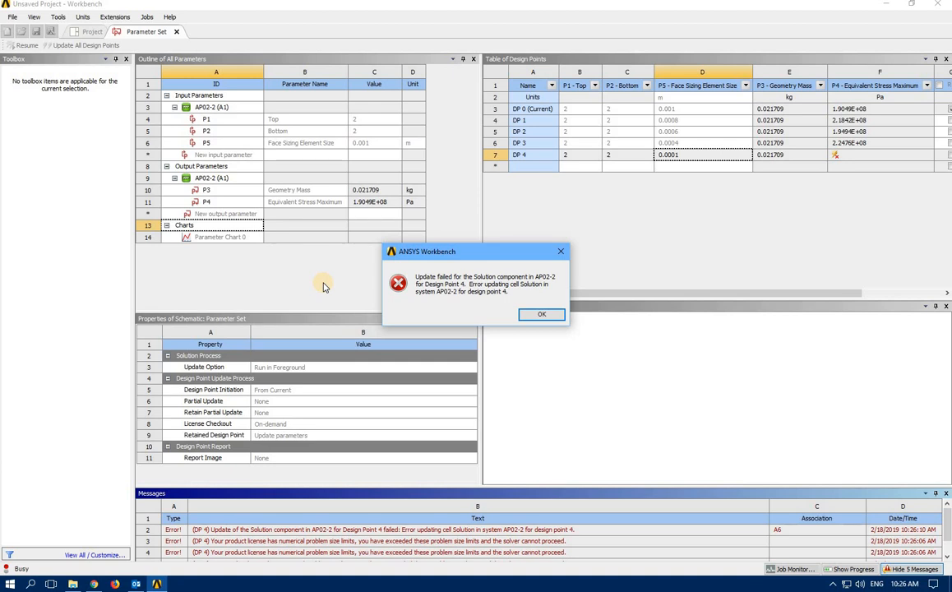
left_click(548, 316)
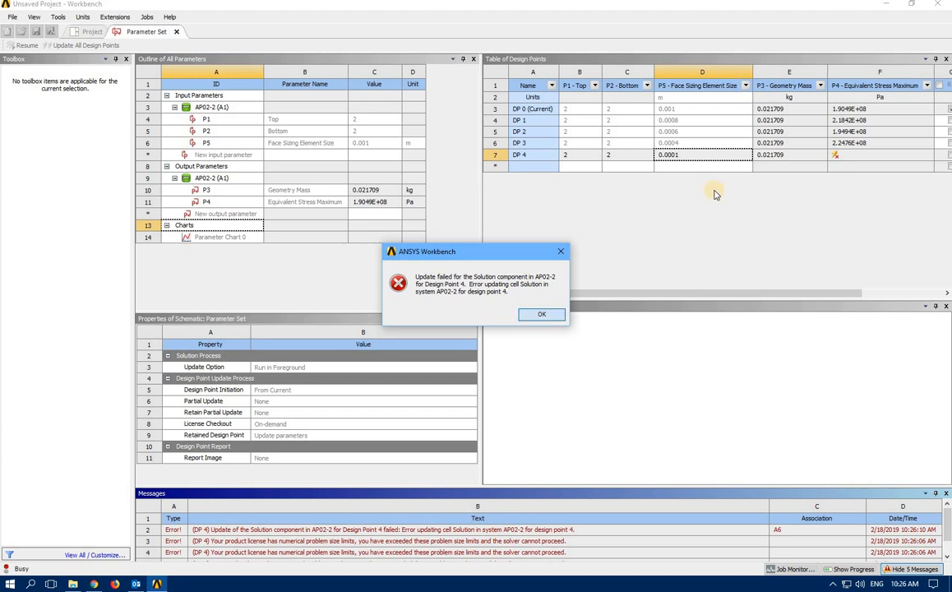
Change DP 4's face sizing element size from 0.0001 to 0.0002 m and update all design points
left_click(678, 156)
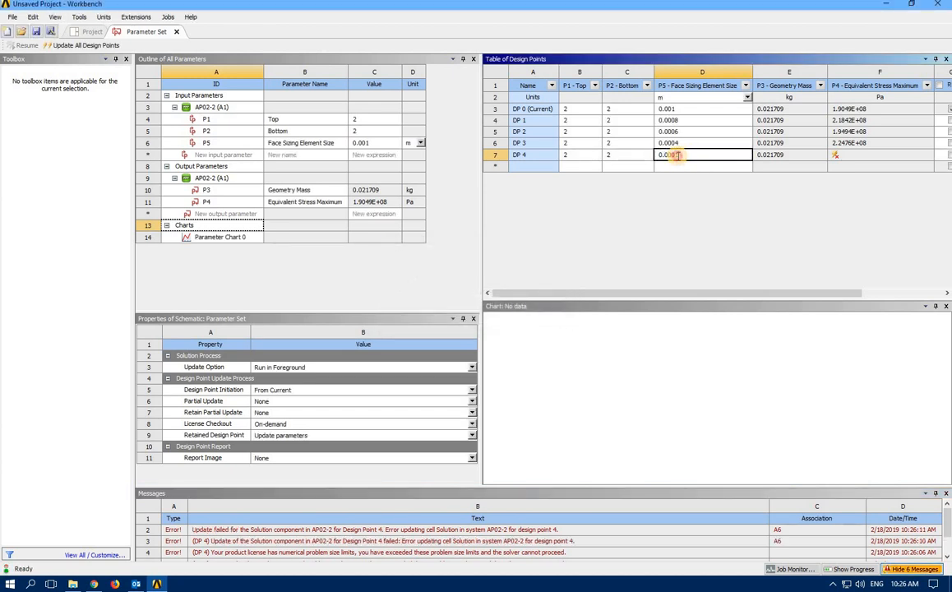
key("BackSpace")
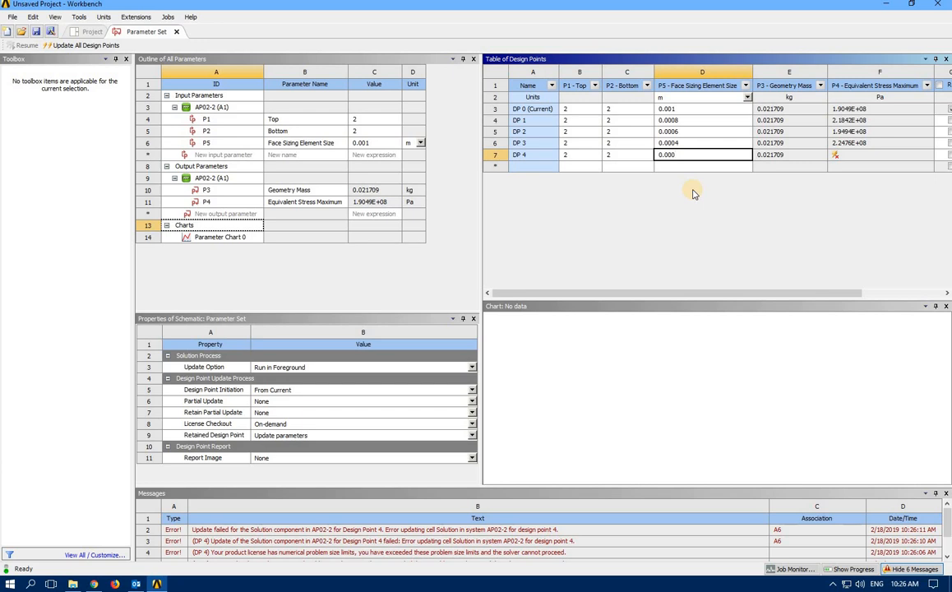
type("2")
key("Return")
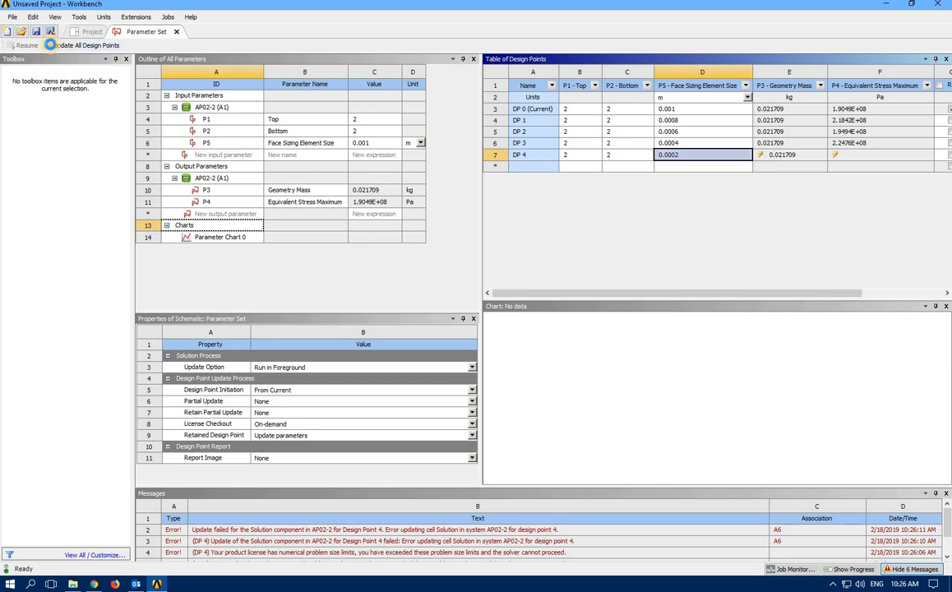
left_click(50, 45)
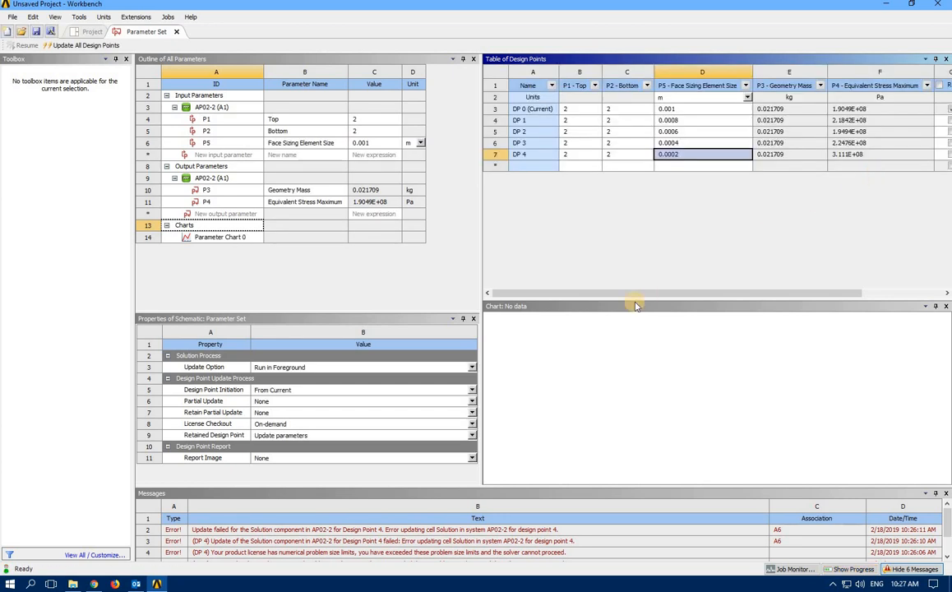
Add a Parameters Chart under Charts with P5 element size on the x-axis and P4 stress maximum on the y-axis
left_click(183, 227)
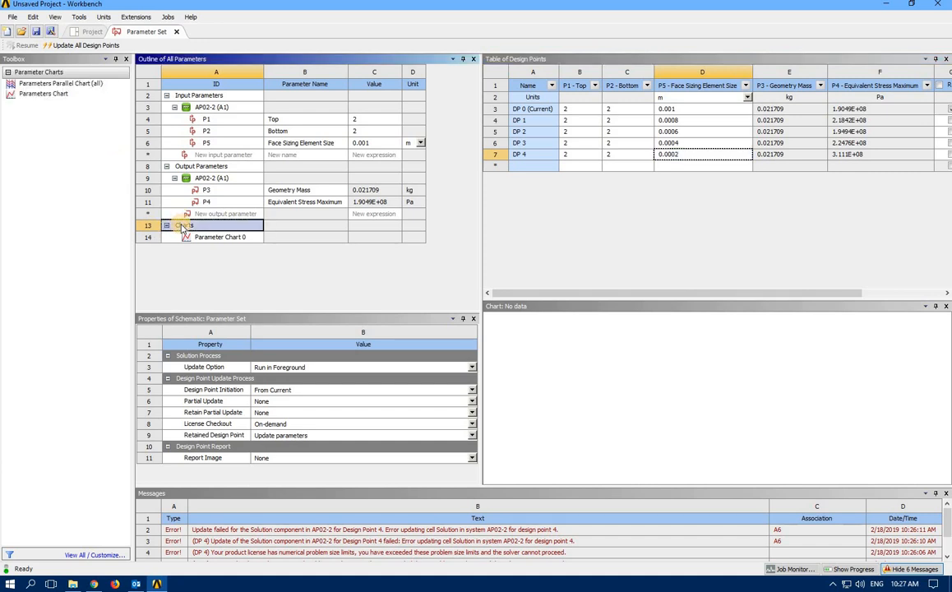
left_click(47, 95)
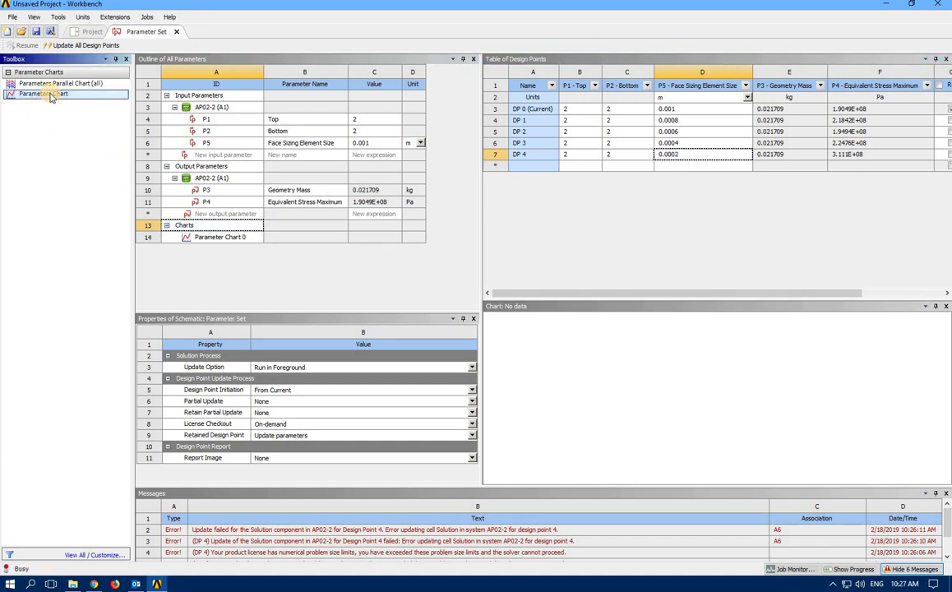
left_click(212, 249)
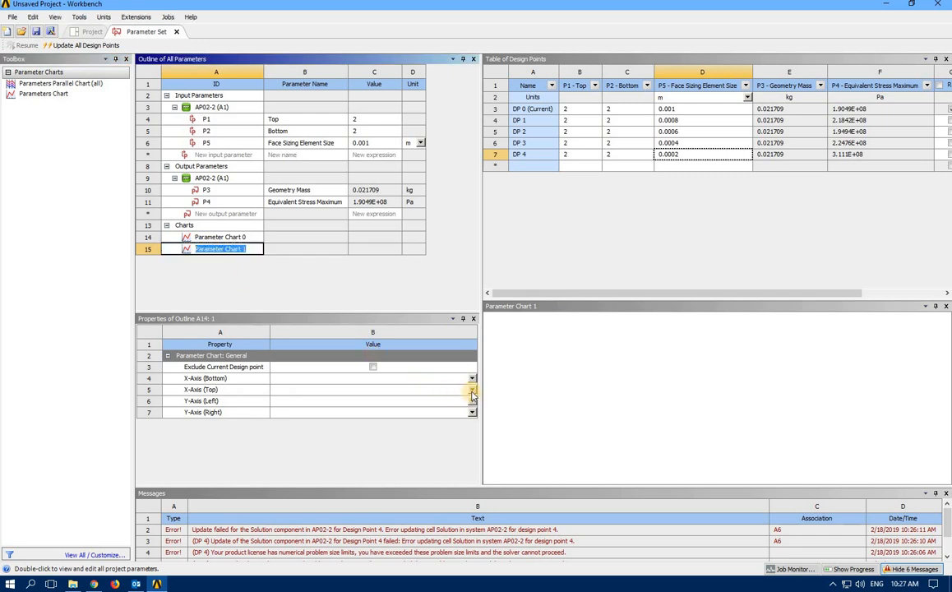
left_click(472, 379)
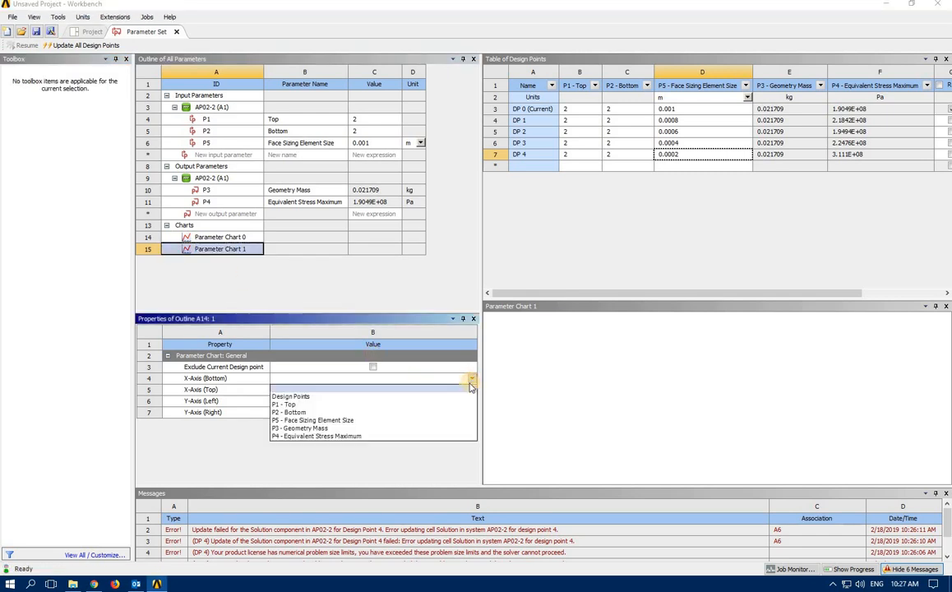
left_click(438, 420)
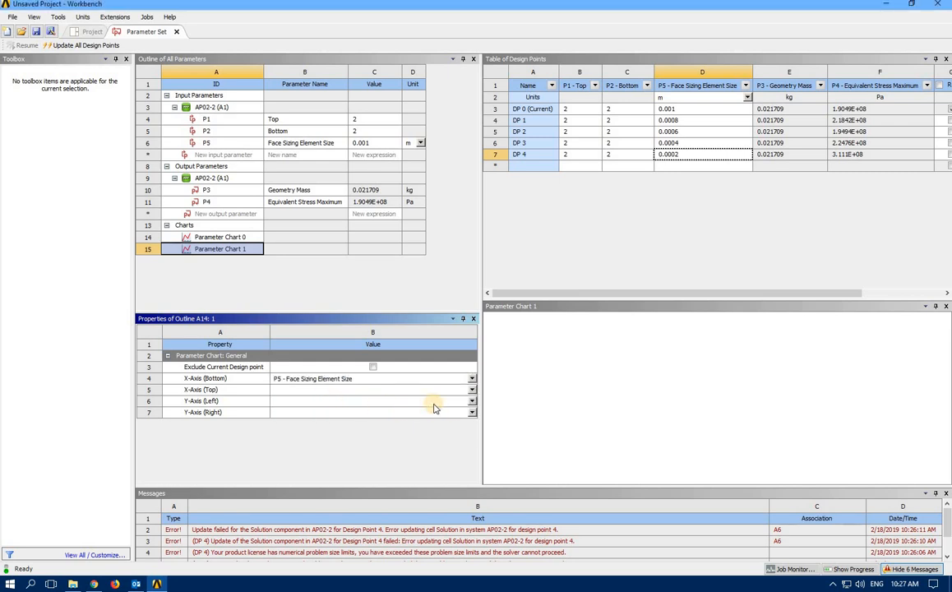
left_click(472, 401)
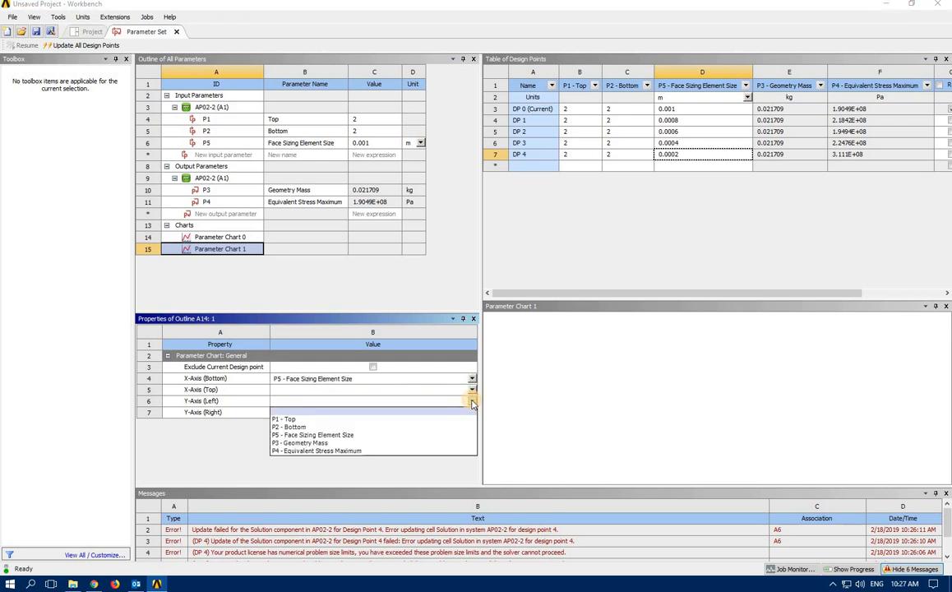
left_click(446, 452)
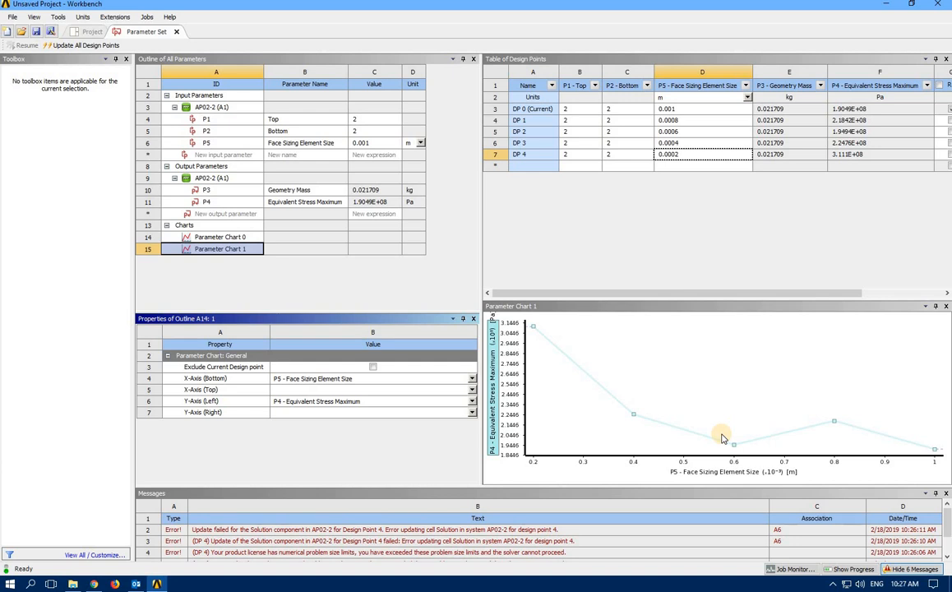
Drag the Parameter Chart 1 pane's splitter upward, then start saving the chart image and cancel
mouse_move(714, 442)
left_click_drag(764, 300, 764, 229)
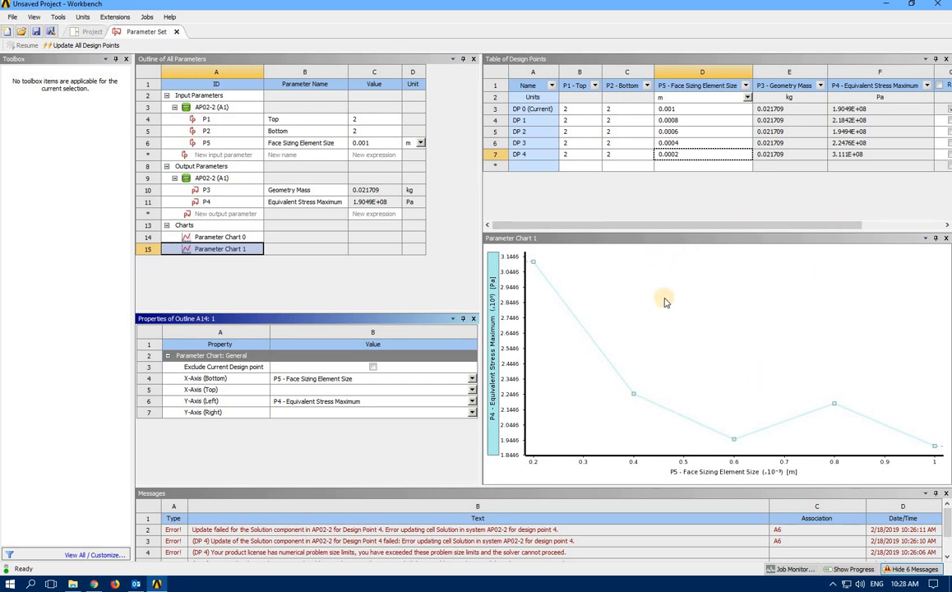
right_click(692, 338)
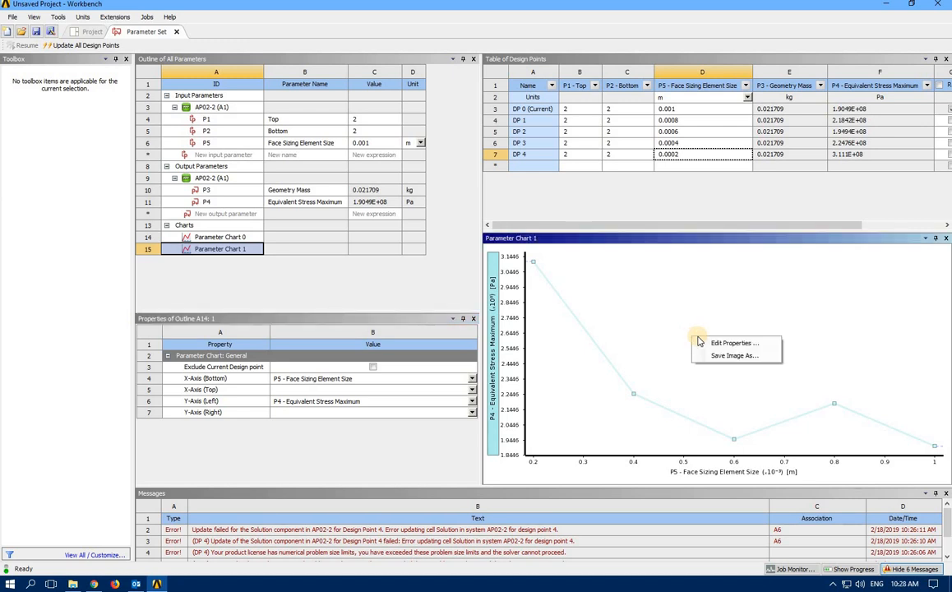
left_click(720, 355)
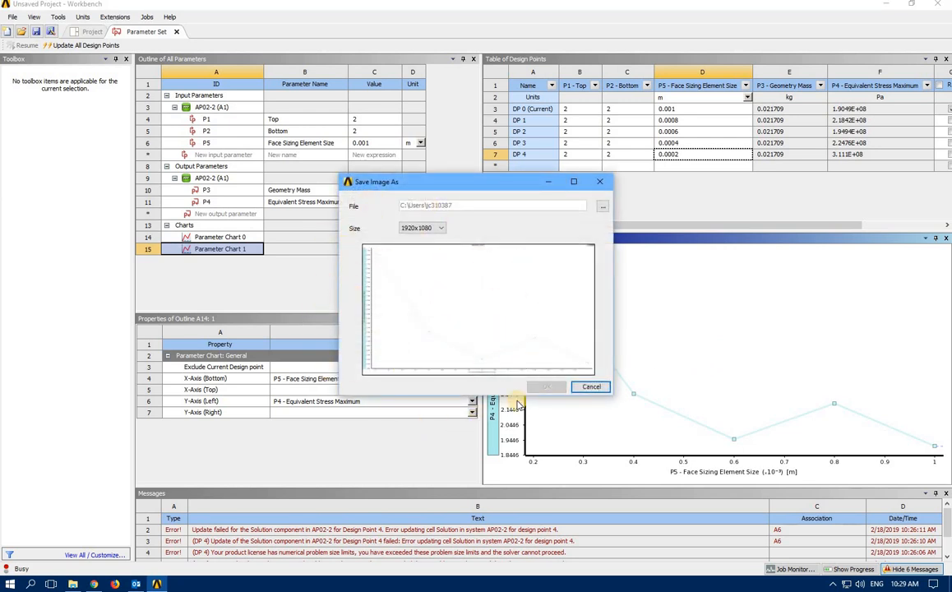
left_click(591, 388)
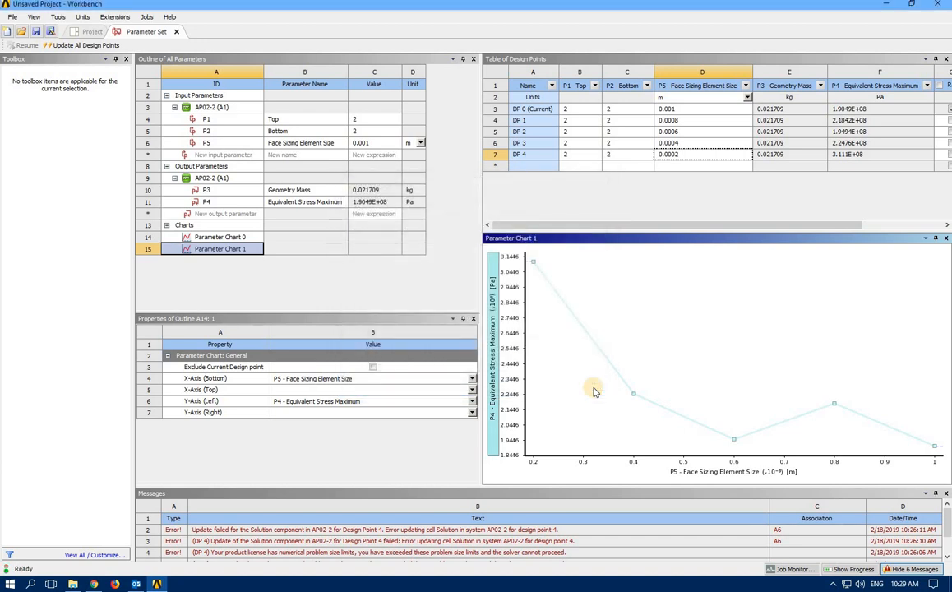